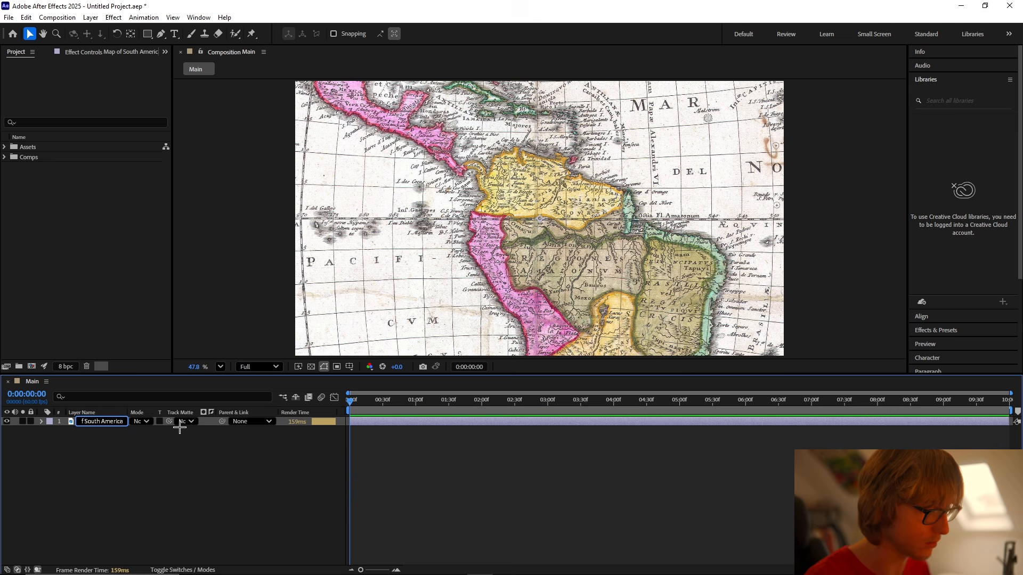
# Step: Scale down the Map of South America layer so both American continents fit across the composition
pyautogui.press('Escape')
pyautogui.press('s')
pyautogui.moveTo(147, 435); pyautogui.dragTo(123, 437)
# Step: Find the Tint effect under Color Correction and apply it to the Map of South America layer
pyautogui.hotkey('ctrl', '5')
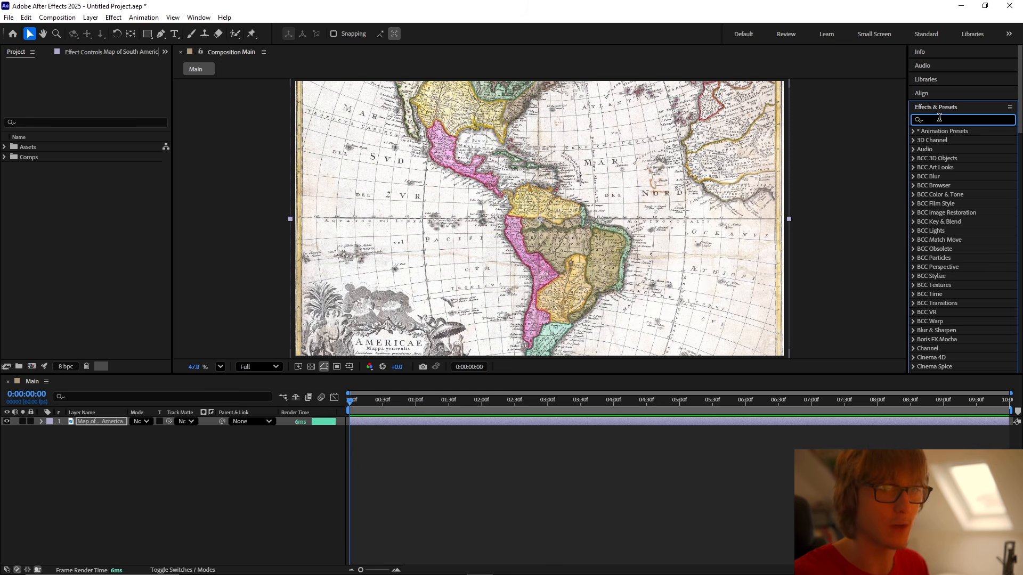
pyautogui.write('tint')
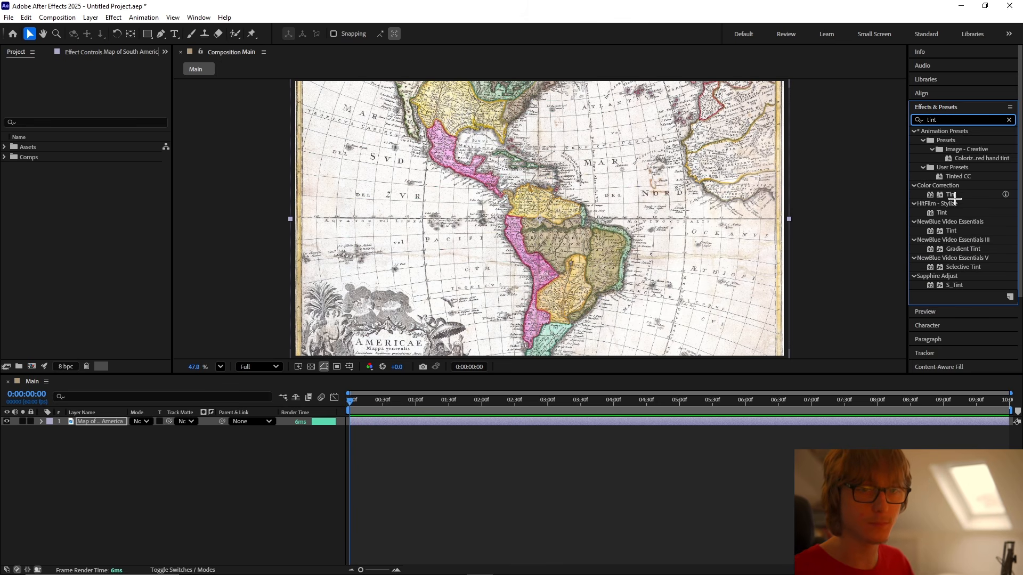
pyautogui.moveTo(951, 194); pyautogui.dragTo(120, 421)
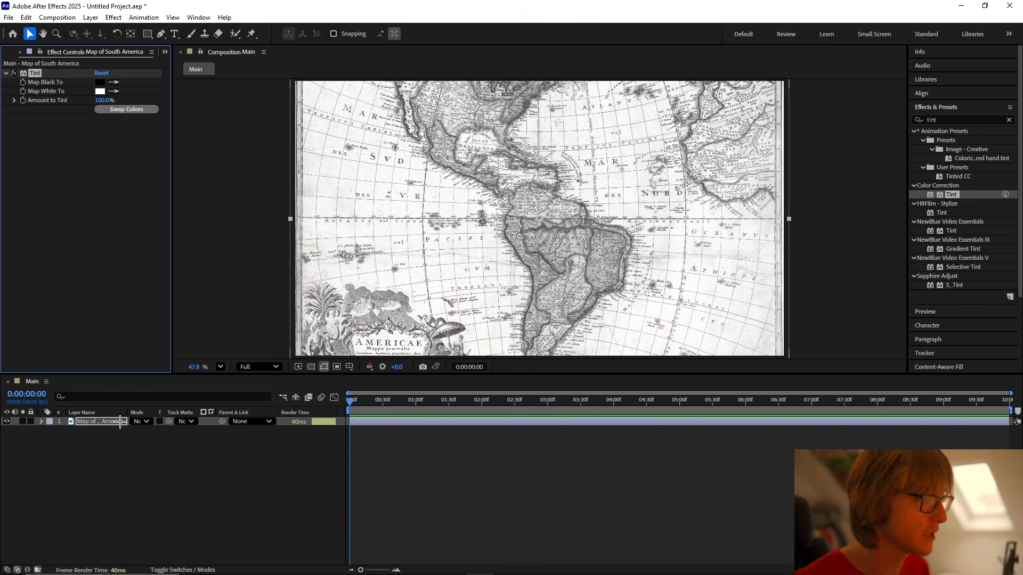
# Step: Set the Tint effect's Map White To colour to FFF3E4 and check the tinted map up close
pyautogui.click(99, 90)
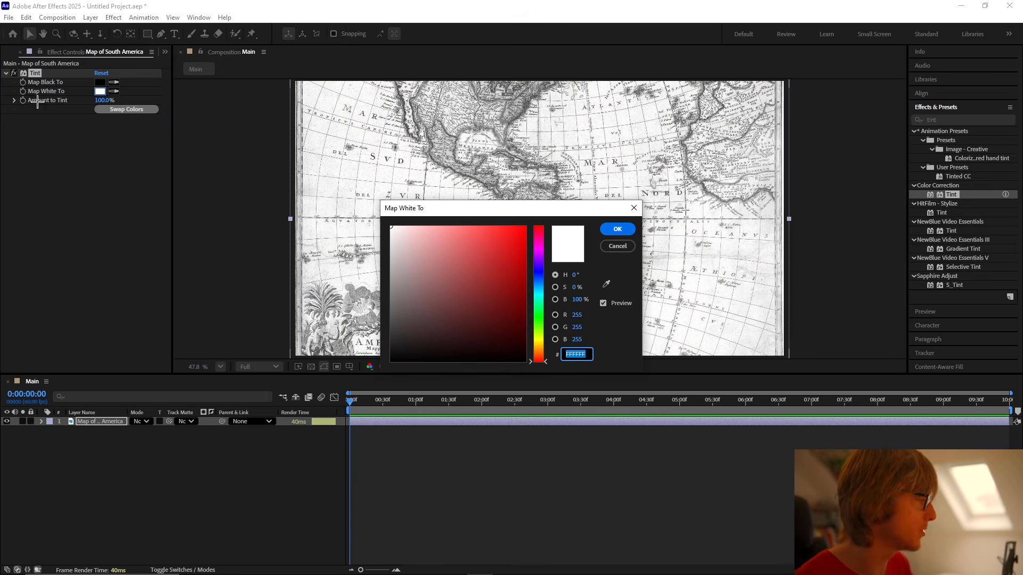
pyautogui.hotkey('alt', 'Tab')
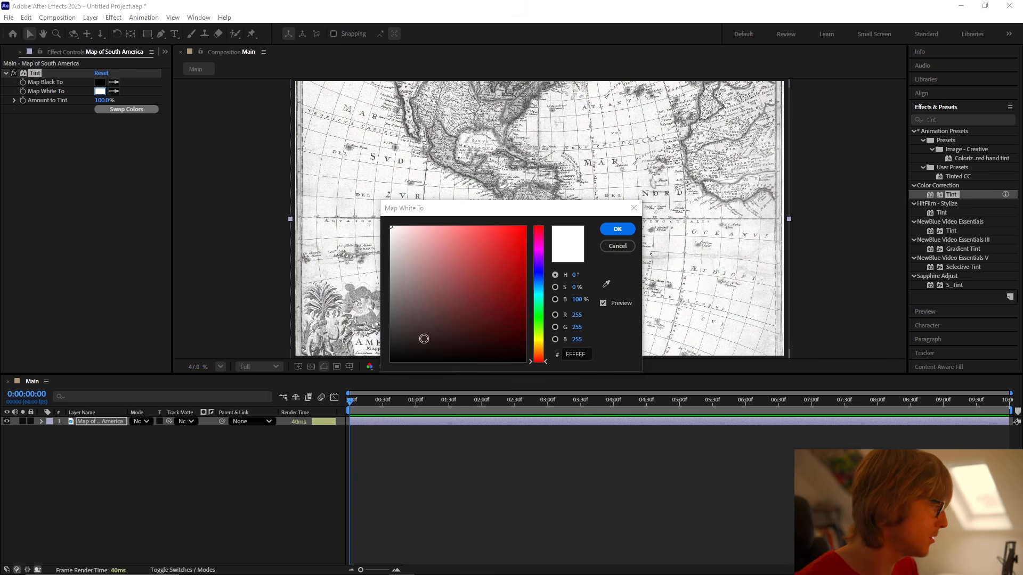
pyautogui.click(578, 355)
pyautogui.write('FFF3E4')
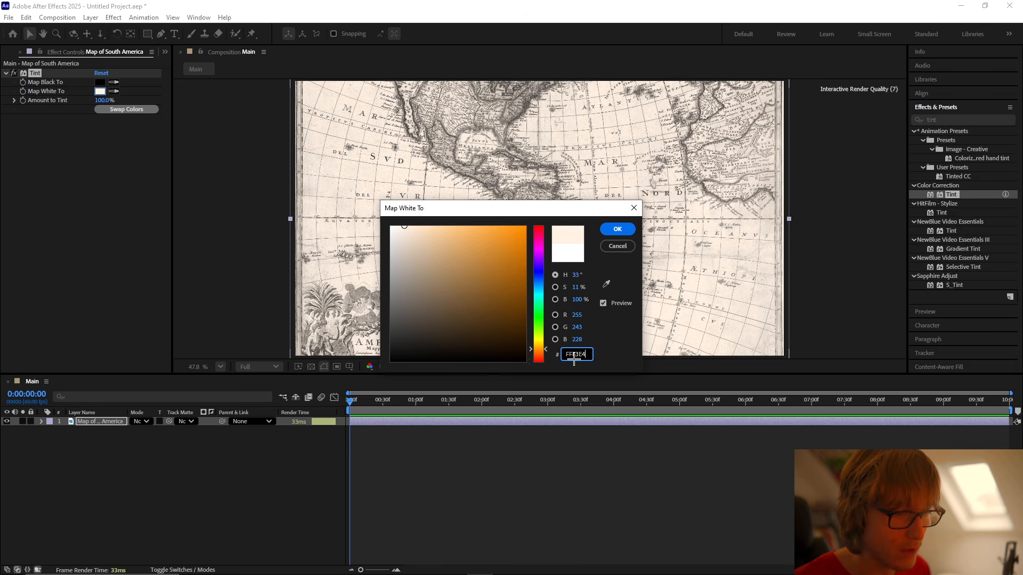
pyautogui.click(617, 229)
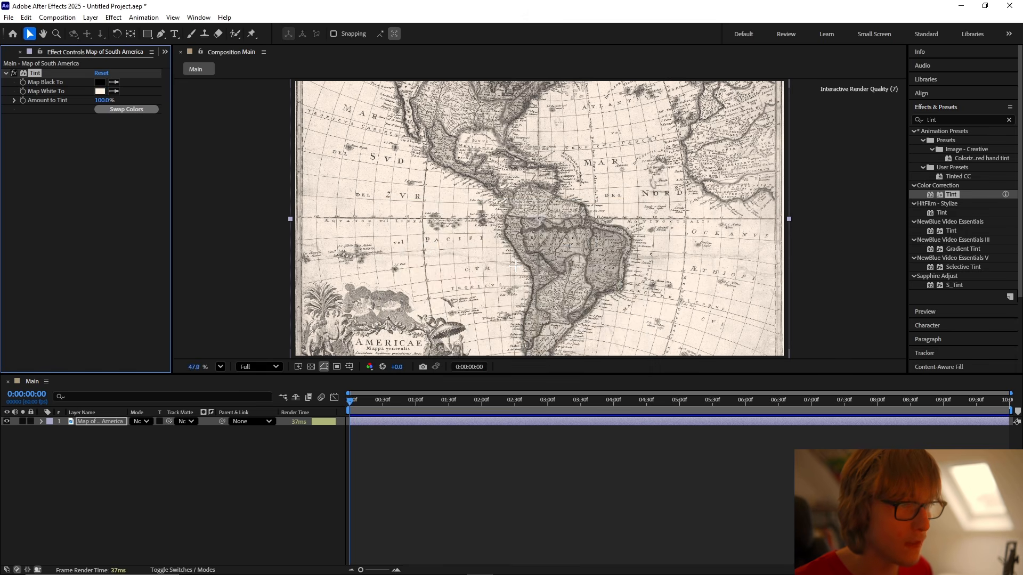
pyautogui.scroll(5, 453, 223)
pyautogui.moveTo(433, 211); pyautogui.dragTo(418, 242)
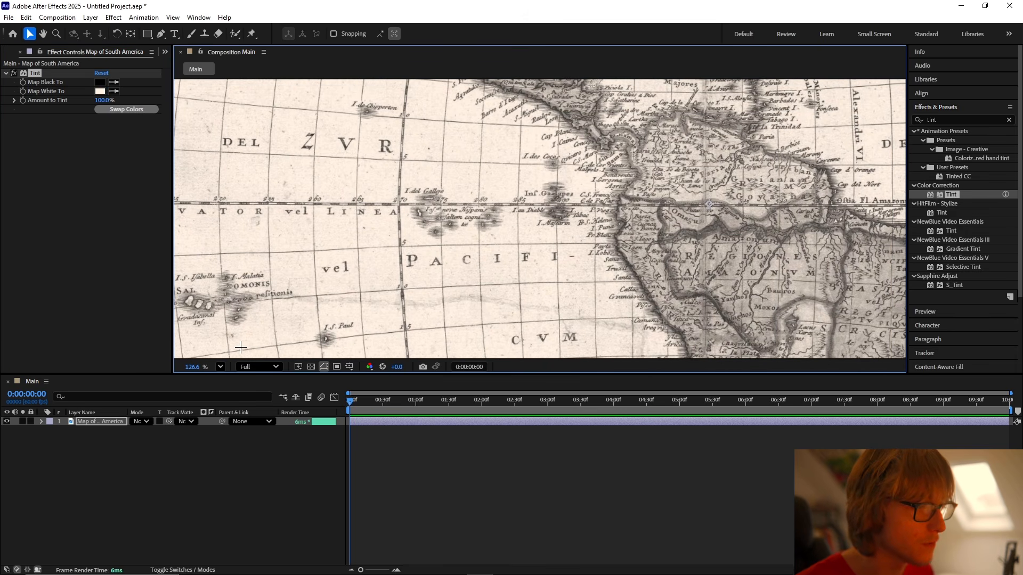
pyautogui.click(220, 366)
pyautogui.click(252, 165)
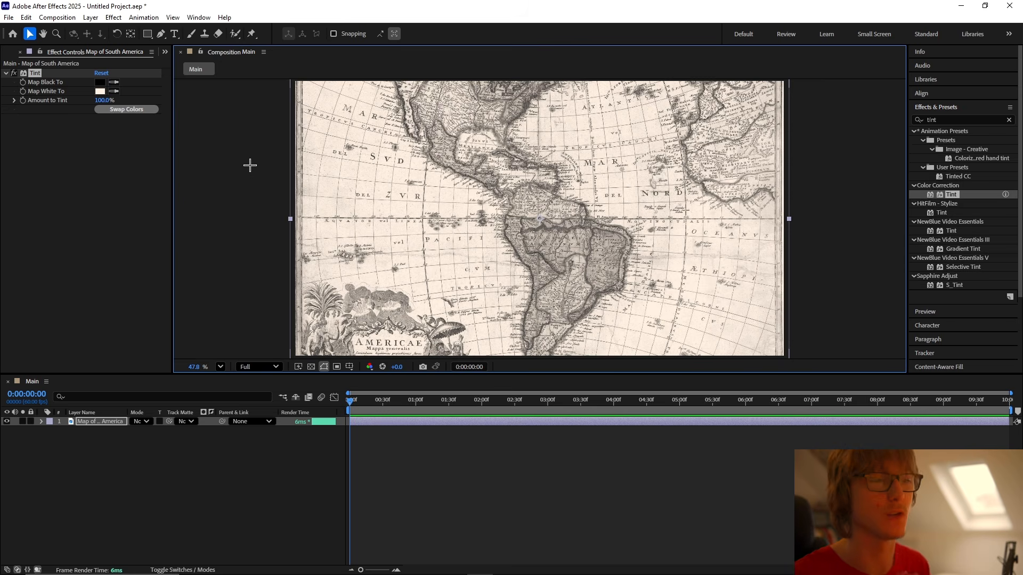
# Step: Find the Curves effect under Color Correction and add it below Tint on the map layer
pyautogui.click(986, 119)
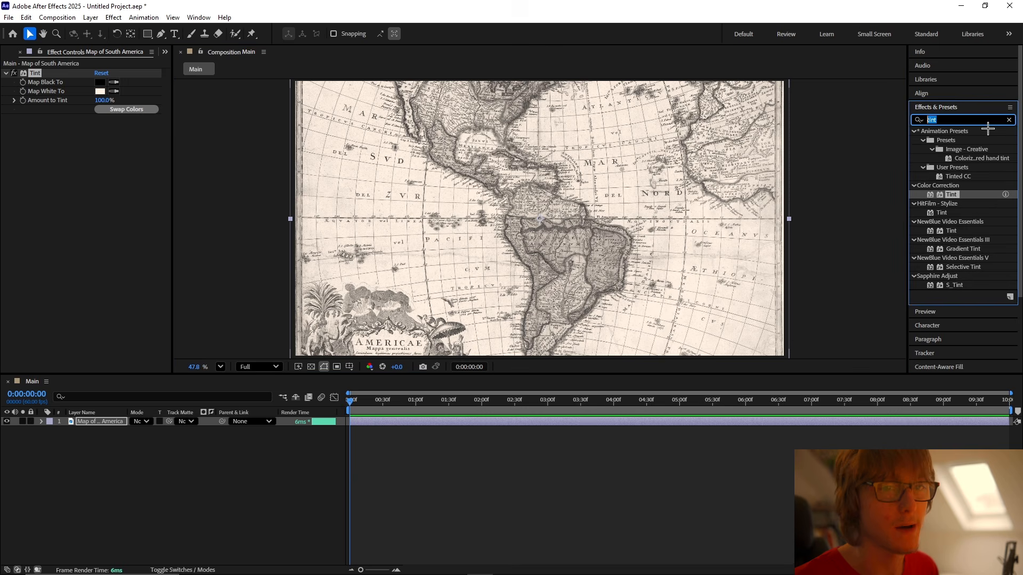
pyautogui.write('curv')
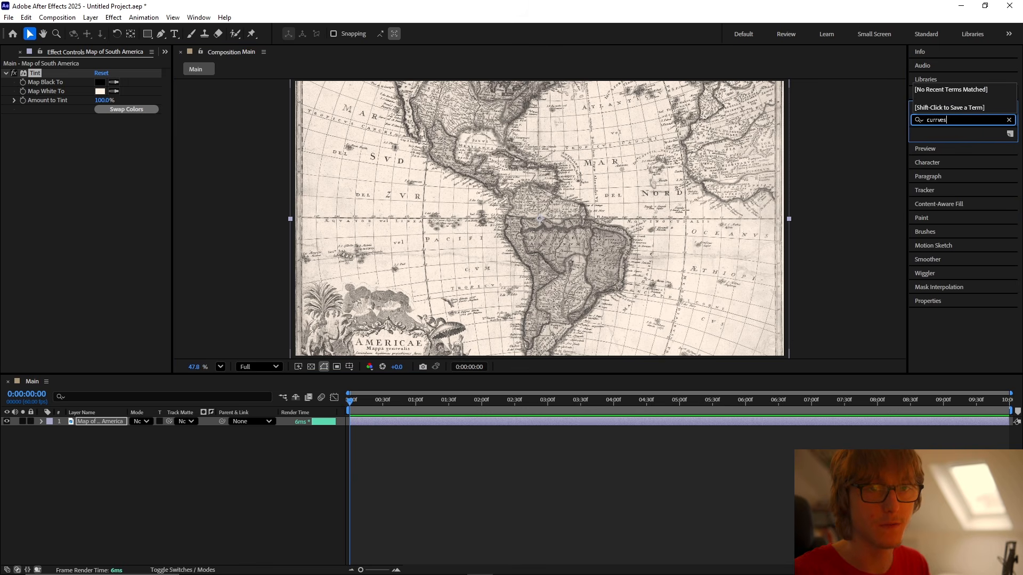
pyautogui.write('es')
pyautogui.moveTo(954, 176); pyautogui.dragTo(85, 184)
# Step: Shape the RGB curve into a slight S with lowered shadows, and compare the map with Curves off and on
pyautogui.click(129, 186)
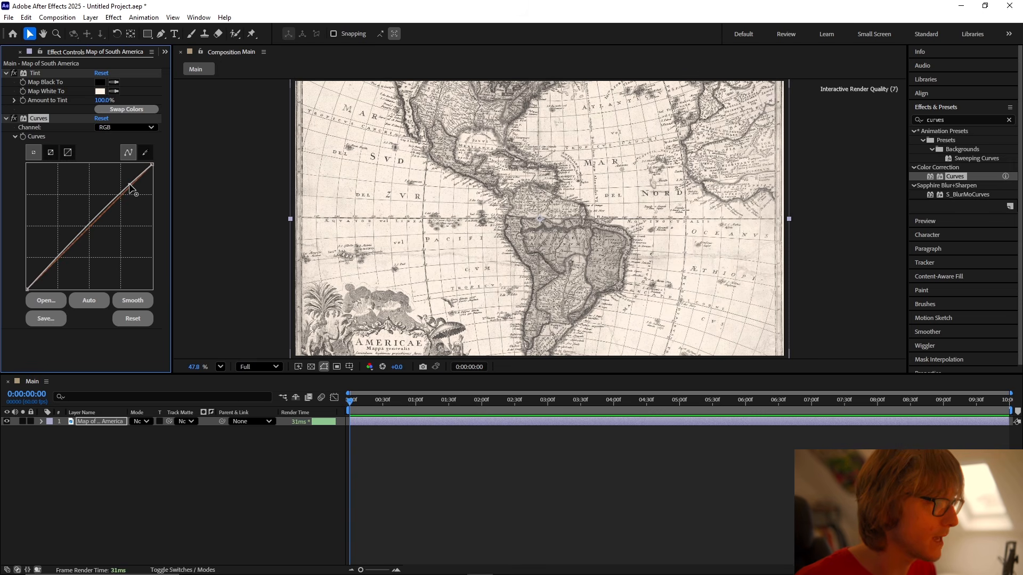
pyautogui.moveTo(59, 260); pyautogui.dragTo(63, 263)
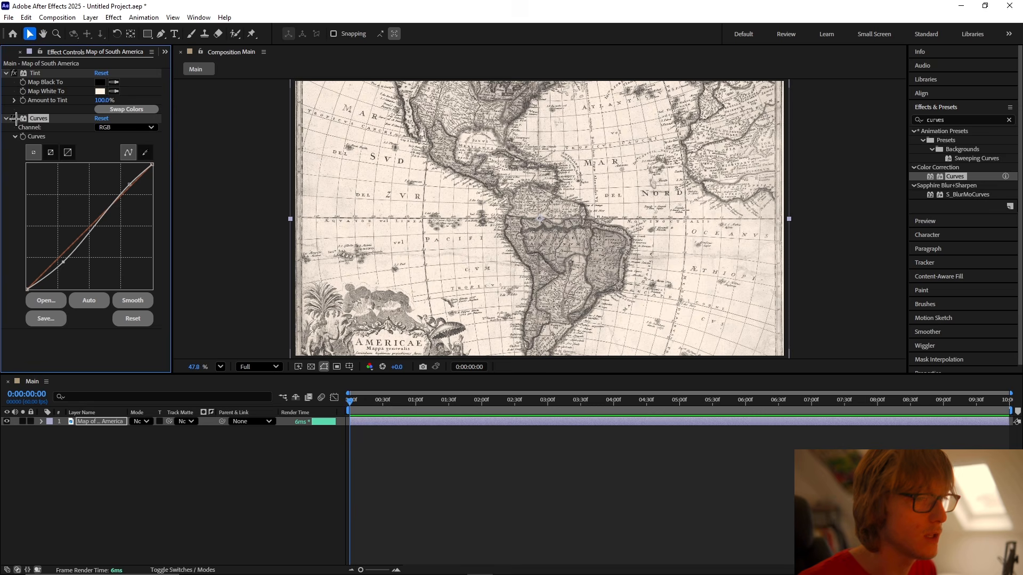
pyautogui.scroll(5, 611, 261)
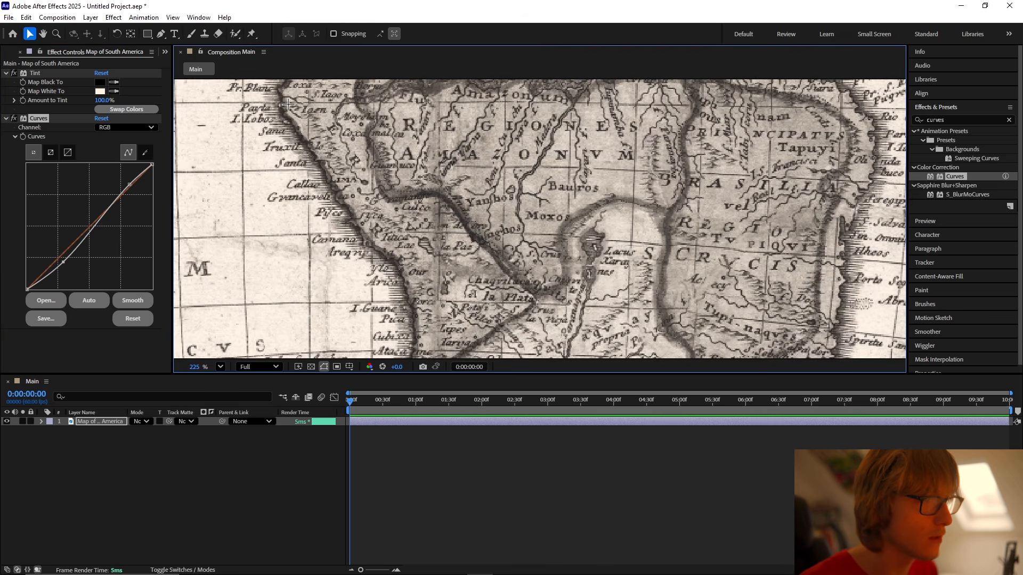
pyautogui.click(14, 118)
pyautogui.click(13, 118)
pyautogui.click(14, 118)
pyautogui.click(14, 118)
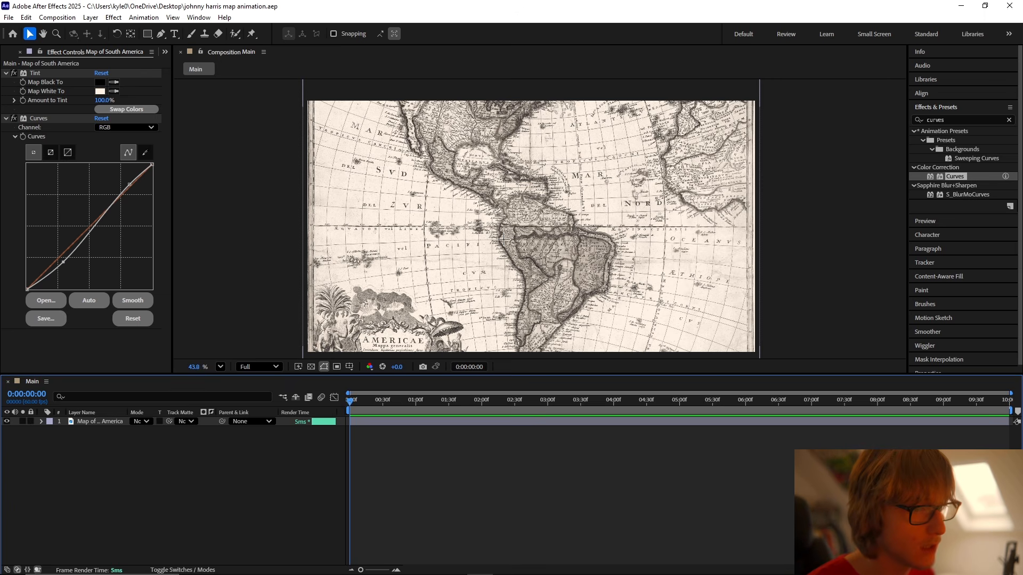
# Step: Duplicate the Map of South America layer and rename the copy Red
pyautogui.click(94, 421)
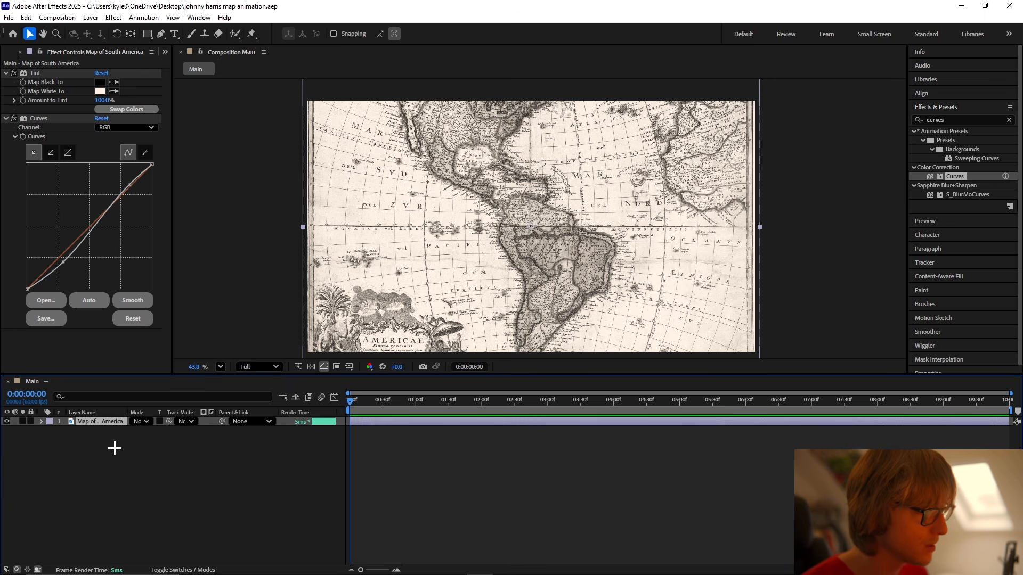
pyautogui.hotkey('ctrl', 'd')
pyautogui.rightClick(123, 420)
pyautogui.click(133, 400)
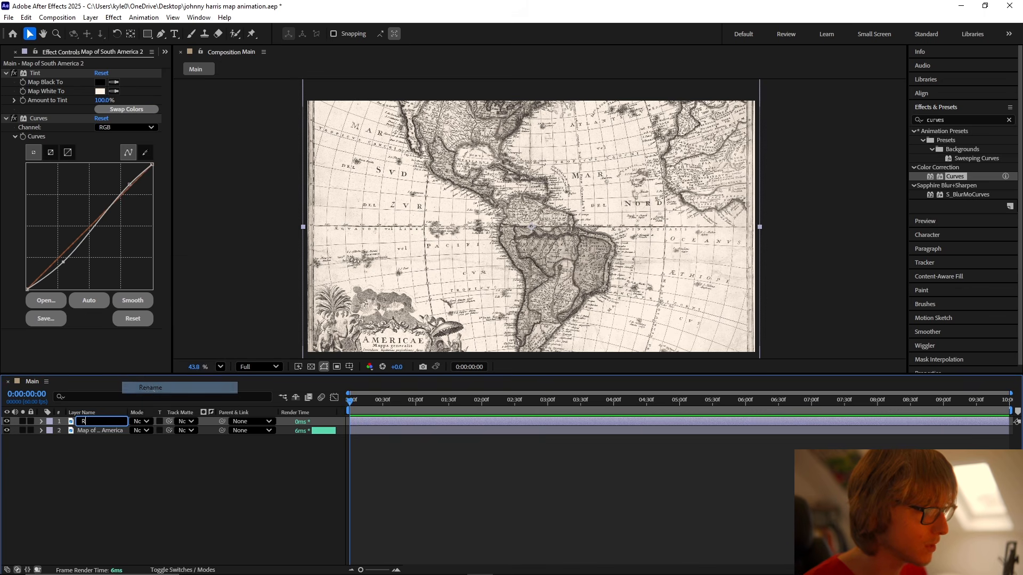
pyautogui.write('Red')
pyautogui.press('Return')
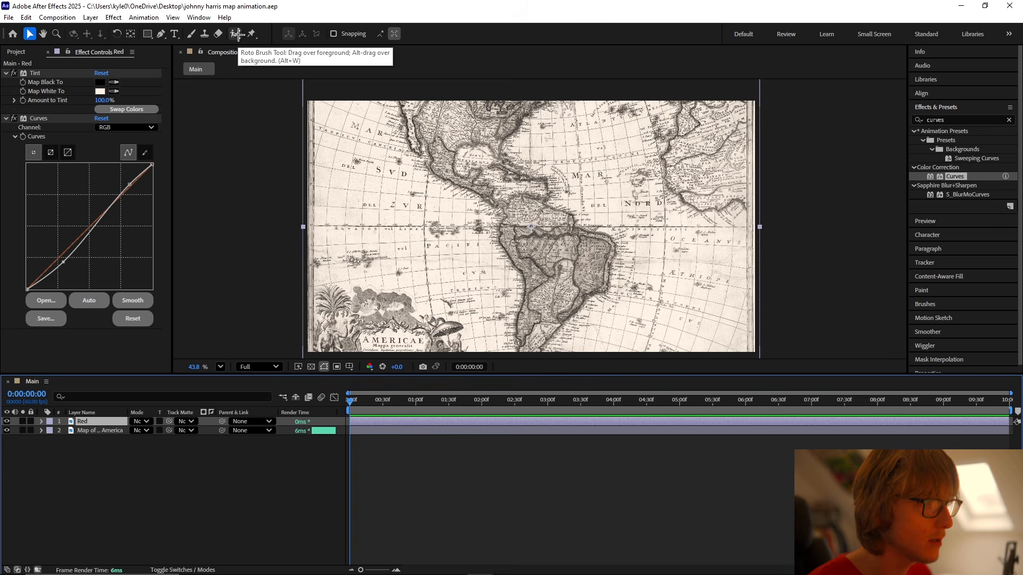
# Step: Choose the Roto Brush tool and open the Red layer in its own view, framed on South America
pyautogui.click(238, 33)
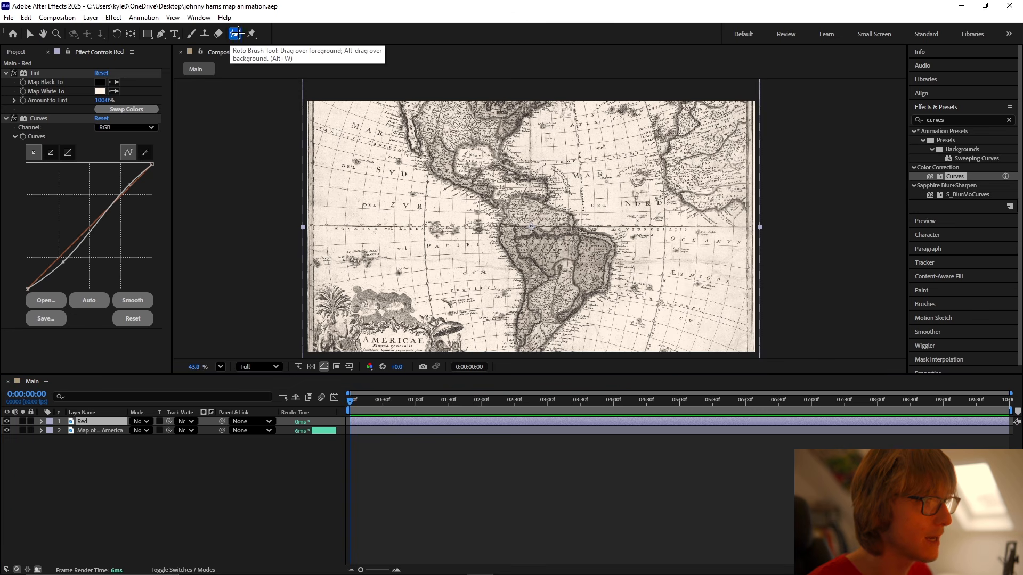
pyautogui.doubleClick(85, 421)
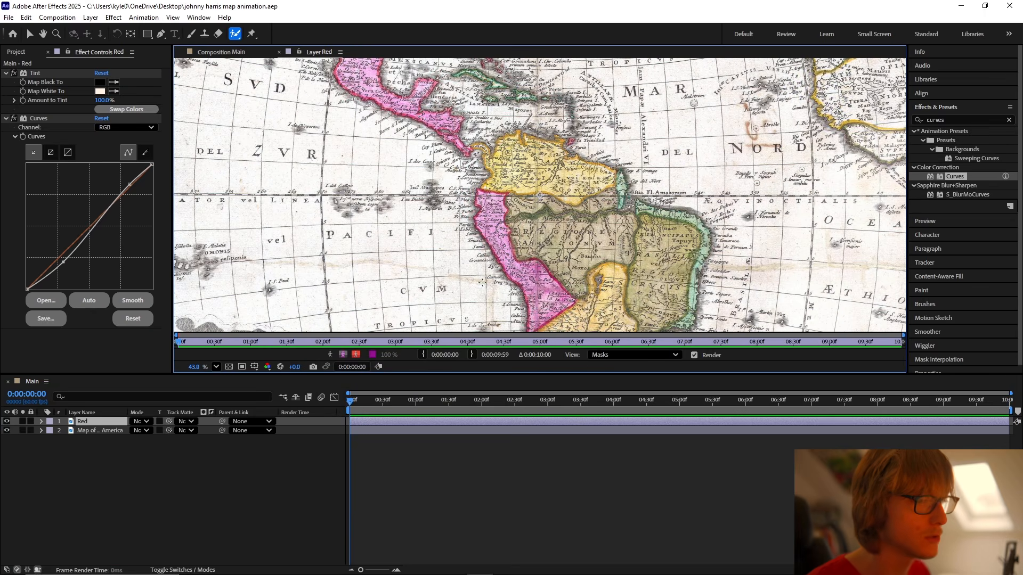
pyautogui.moveTo(436, 246); pyautogui.dragTo(389, 161)
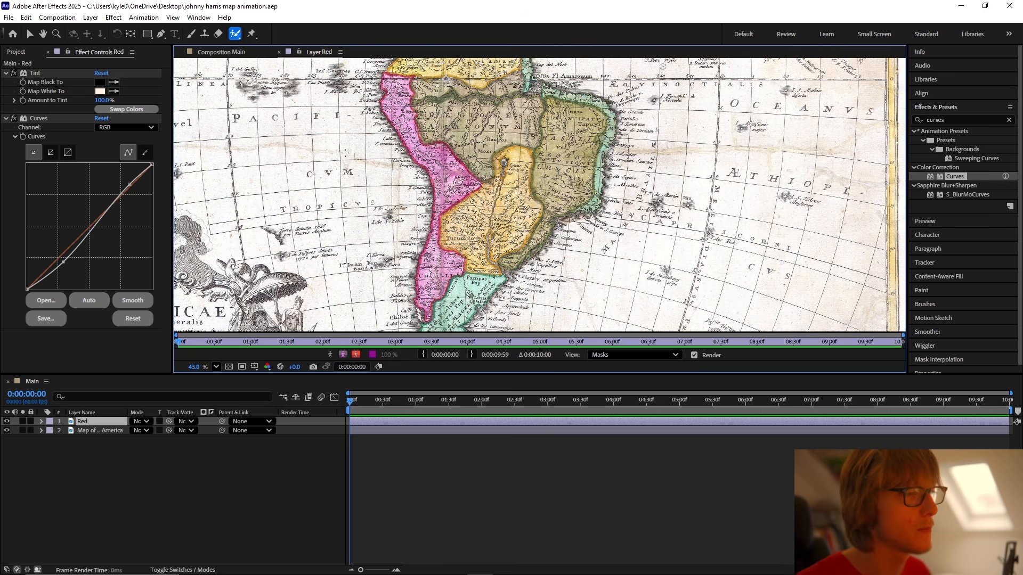
# Step: Try a Roto Brush selection in the empty ocean west of the continent and subtract it again
pyautogui.moveTo(290, 143); pyautogui.dragTo(341, 152)
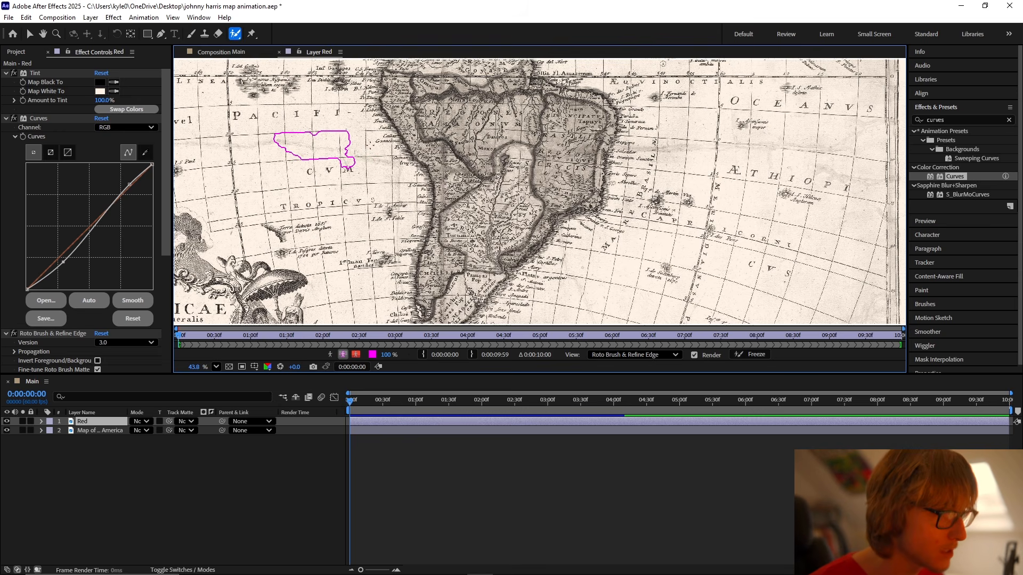
pyautogui.moveTo(264, 147); pyautogui.dragTo(366, 147)
pyautogui.moveTo(285, 134); pyautogui.dragTo(349, 163)
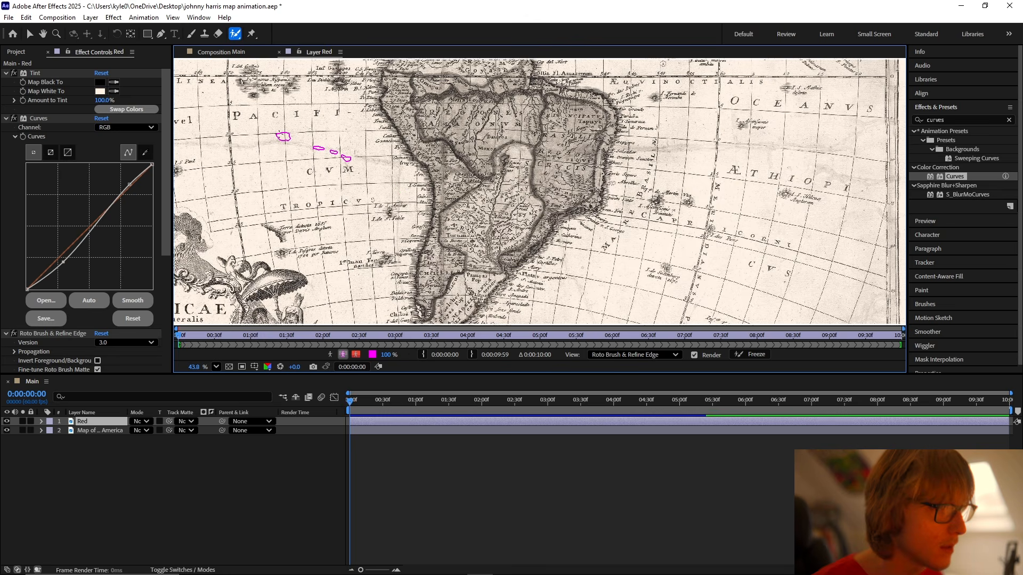
pyautogui.moveTo(278, 135); pyautogui.dragTo(350, 159)
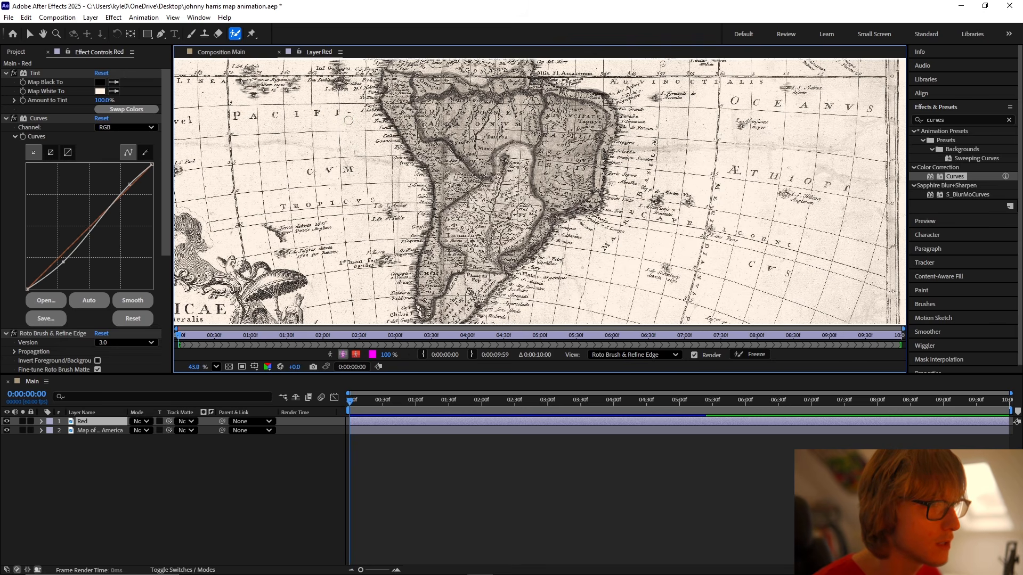
# Step: Select the western coastal strip from Peru to Chile with the Roto Brush and refine its southern tip near Chiloe
pyautogui.moveTo(389, 79)
pyautogui.mouseDown()
pyautogui.moveTo(412, 145)
pyautogui.moveTo(452, 160)
pyautogui.moveTo(462, 181)
pyautogui.moveTo(434, 210)
pyautogui.moveTo(423, 295)
pyautogui.moveTo(450, 261)
pyautogui.mouseUp()
pyautogui.scroll(3, 421, 197)
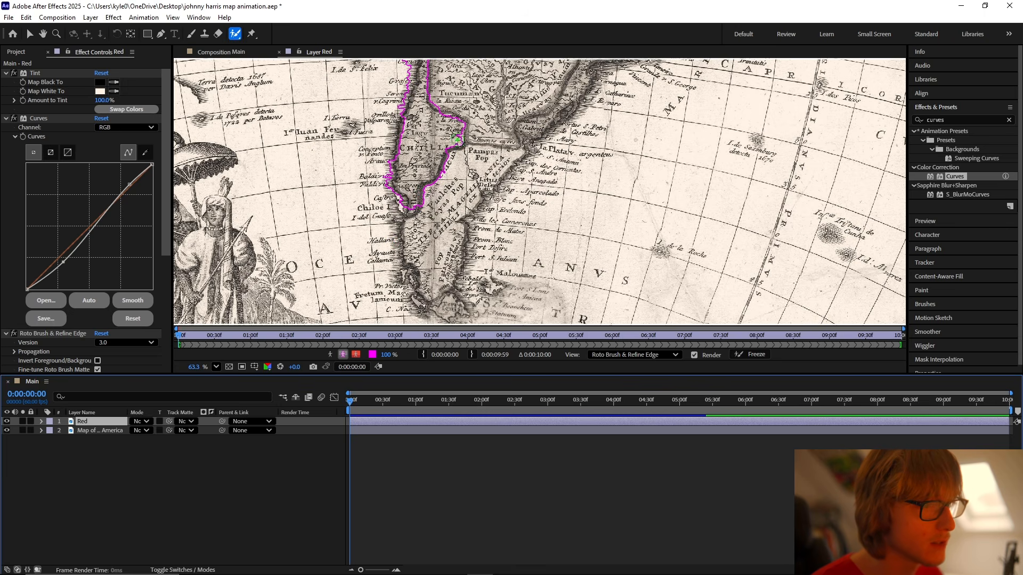
pyautogui.scroll(2, 412, 188)
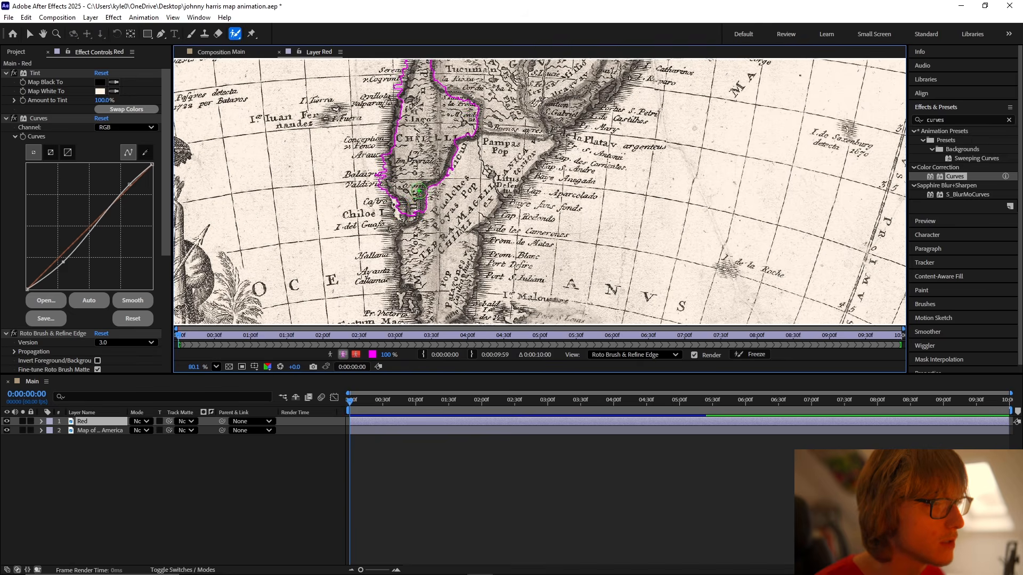
pyautogui.scroll(4, 419, 190)
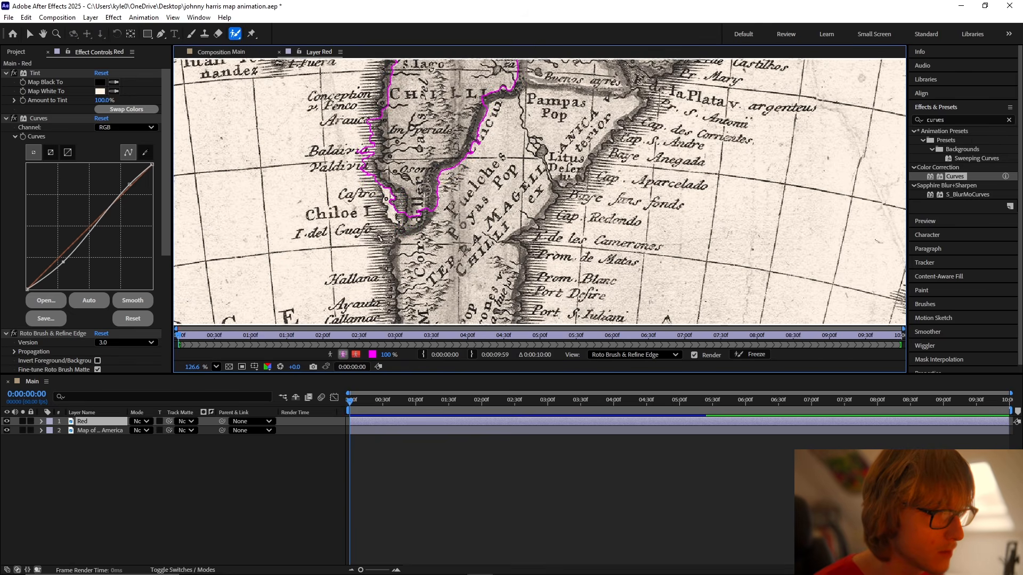
pyautogui.moveTo(412, 220); pyautogui.dragTo(427, 209)
pyautogui.moveTo(391, 242)
pyautogui.mouseDown()
pyautogui.moveTo(435, 232)
pyautogui.moveTo(445, 178)
pyautogui.mouseUp()
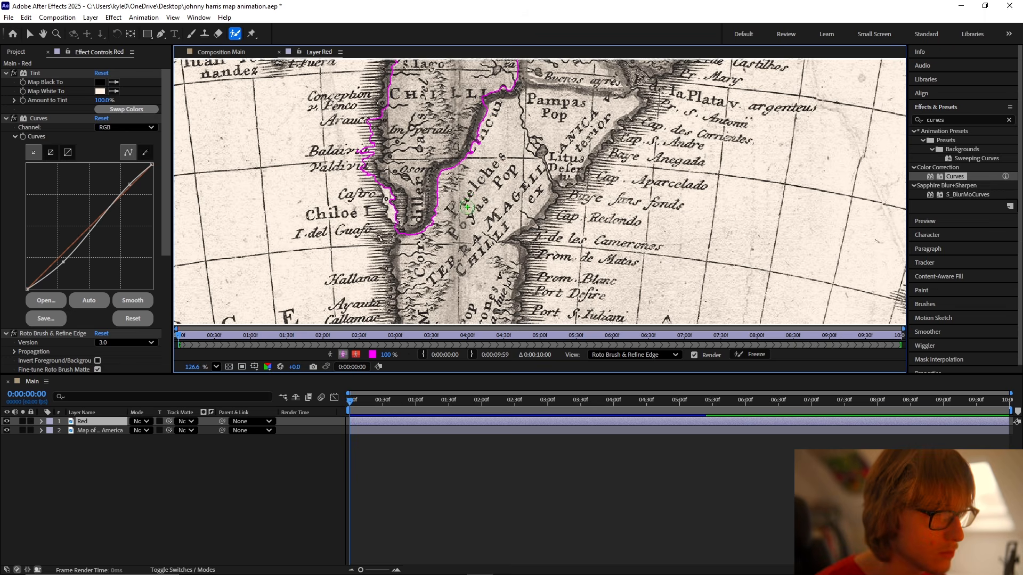
pyautogui.moveTo(425, 236); pyautogui.dragTo(453, 214)
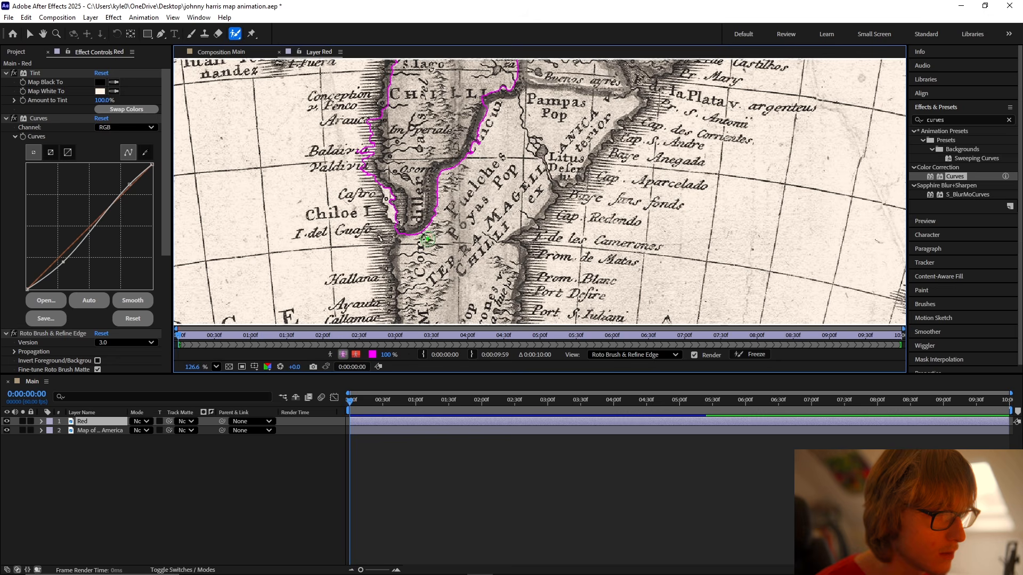
# Step: Trim the Roto Brush selection to Chile's Pacific coastline, from Chiloe up past Valparaiso, leaving out the ocean labels
pyautogui.moveTo(392, 229)
pyautogui.mouseDown()
pyautogui.moveTo(397, 198)
pyautogui.moveTo(363, 164)
pyautogui.moveTo(374, 145)
pyautogui.moveTo(369, 111)
pyautogui.mouseUp()
pyautogui.scroll(3, 376, 245)
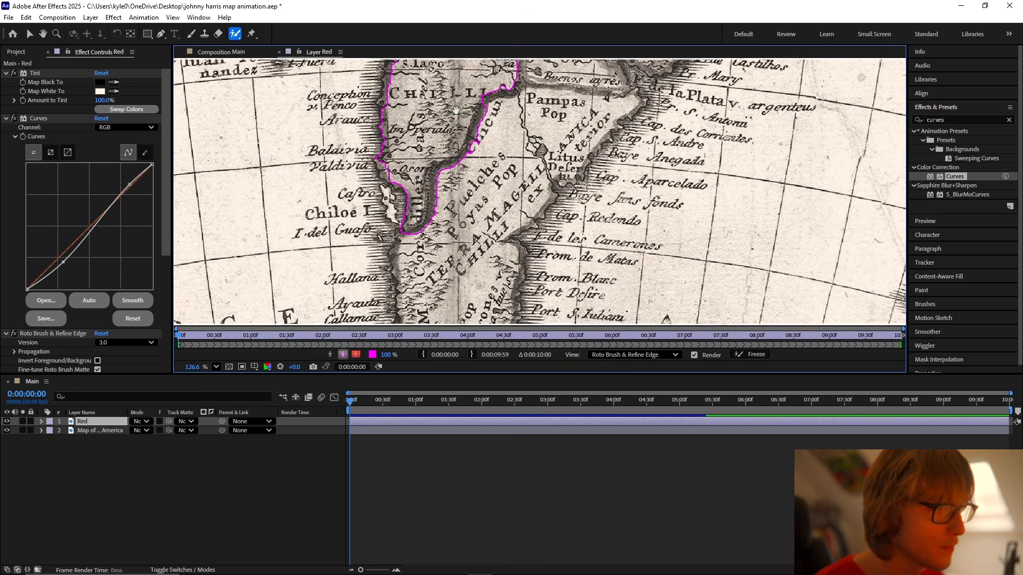
pyautogui.moveTo(376, 244)
pyautogui.mouseDown()
pyautogui.moveTo(387, 230)
pyautogui.moveTo(380, 194)
pyautogui.moveTo(389, 138)
pyautogui.mouseUp()
pyautogui.scroll(2, 387, 230)
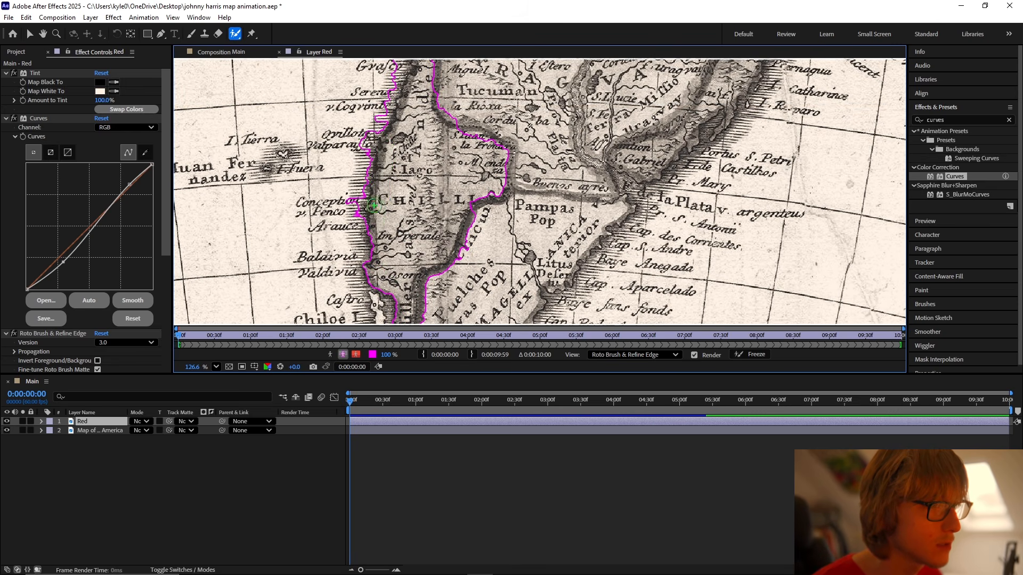
pyautogui.moveTo(355, 234); pyautogui.dragTo(374, 128)
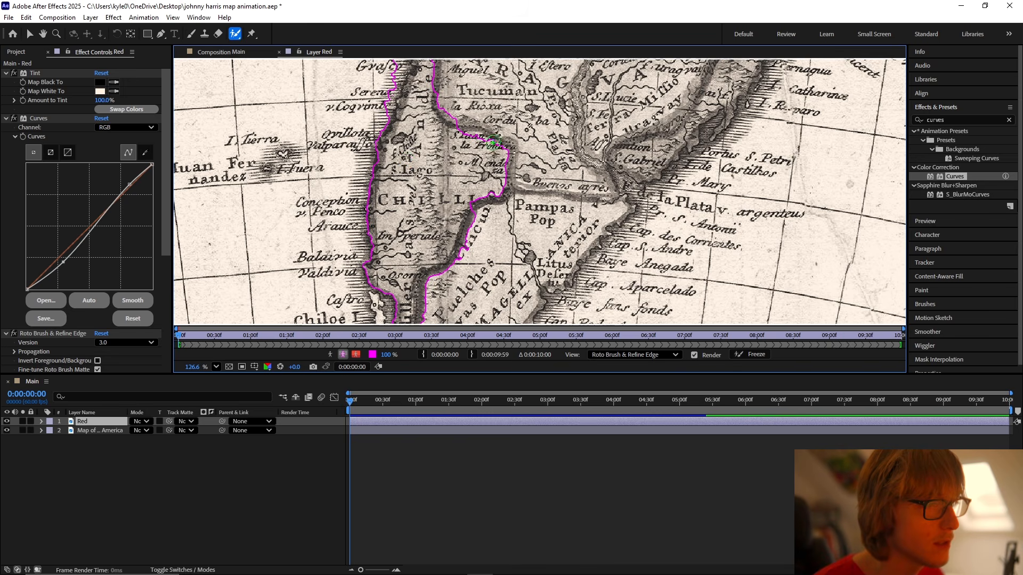
# Step: Refine the selection's eastern border in Chile, extending it near Buenos Aires and subtracting the excess by Tucuman
pyautogui.moveTo(468, 207)
pyautogui.mouseDown()
pyautogui.moveTo(509, 191)
pyautogui.moveTo(507, 147)
pyautogui.moveTo(471, 130)
pyautogui.moveTo(458, 135)
pyautogui.moveTo(456, 104)
pyautogui.mouseUp()
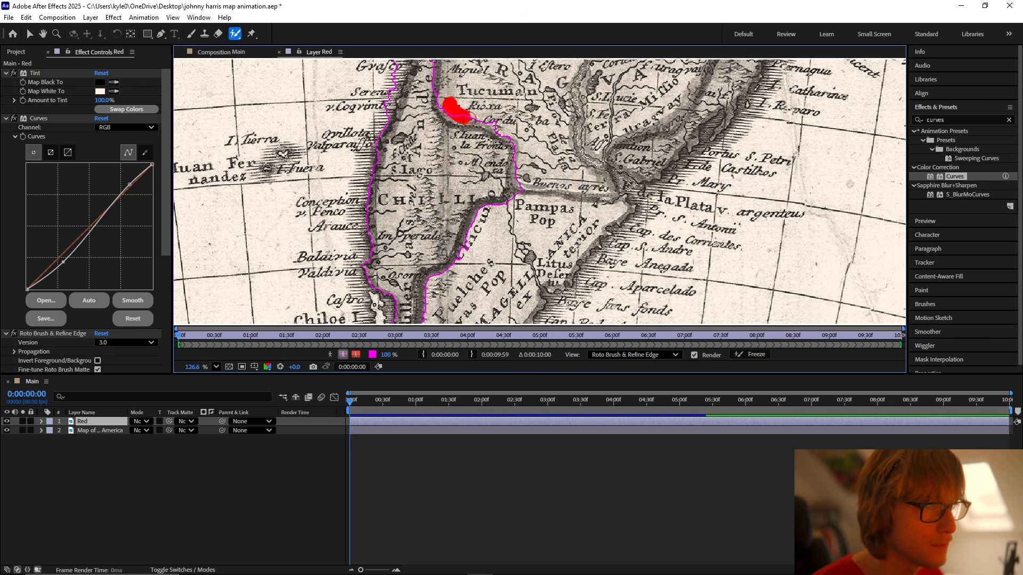
pyautogui.scroll(-3, 453, 107)
pyautogui.scroll(-2, 485, 176)
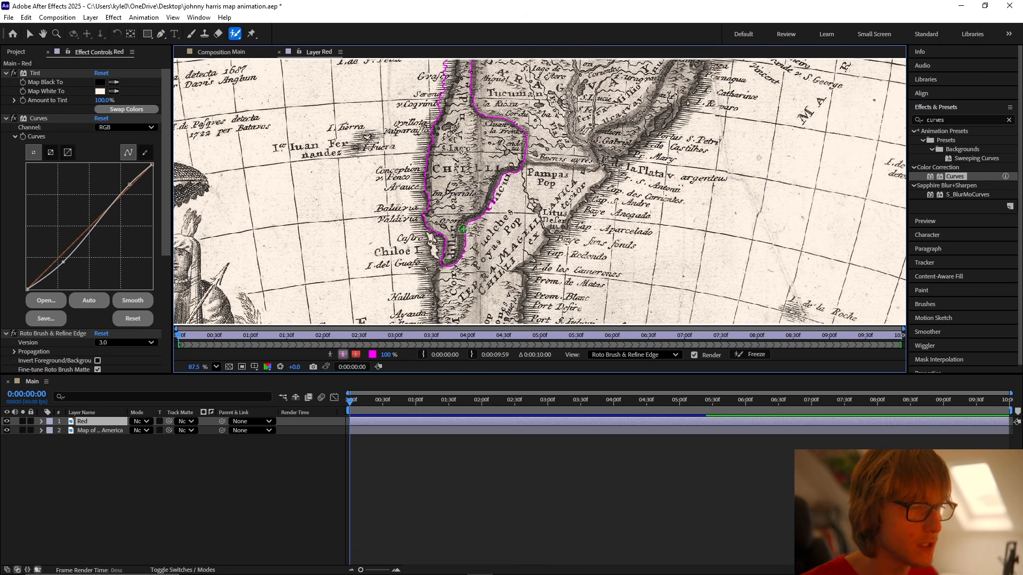
pyautogui.scroll(3, 455, 177)
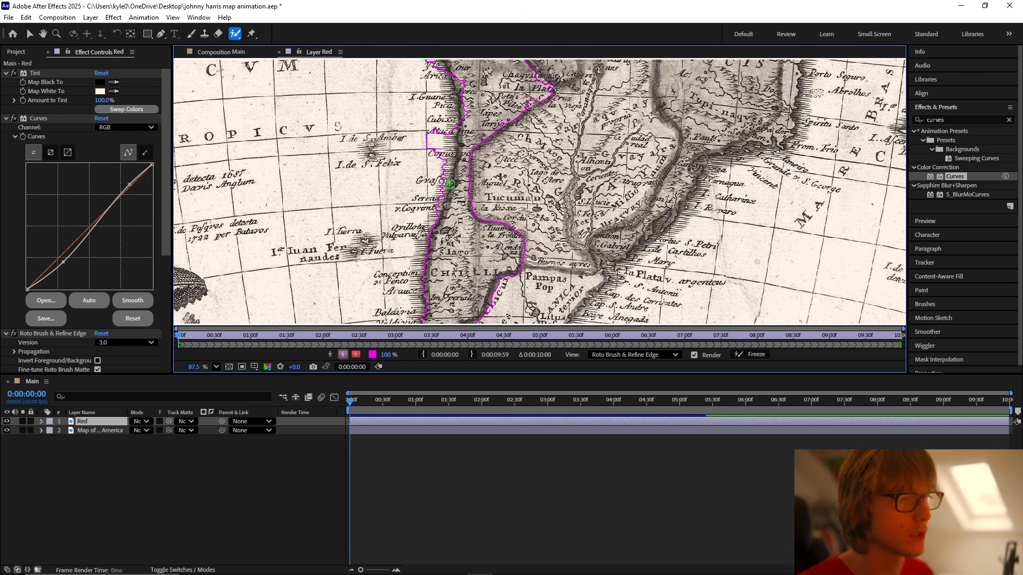
# Step: Trim the Red layer to its first frame only and freeze its Roto Brush propagation
pyautogui.scroll(-4, 450, 183)
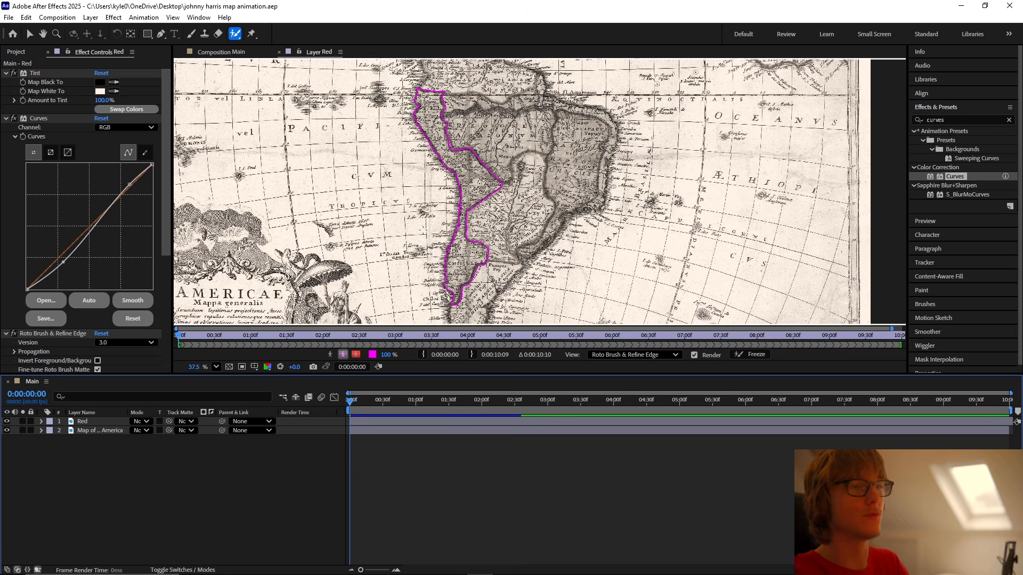
pyautogui.press(';')
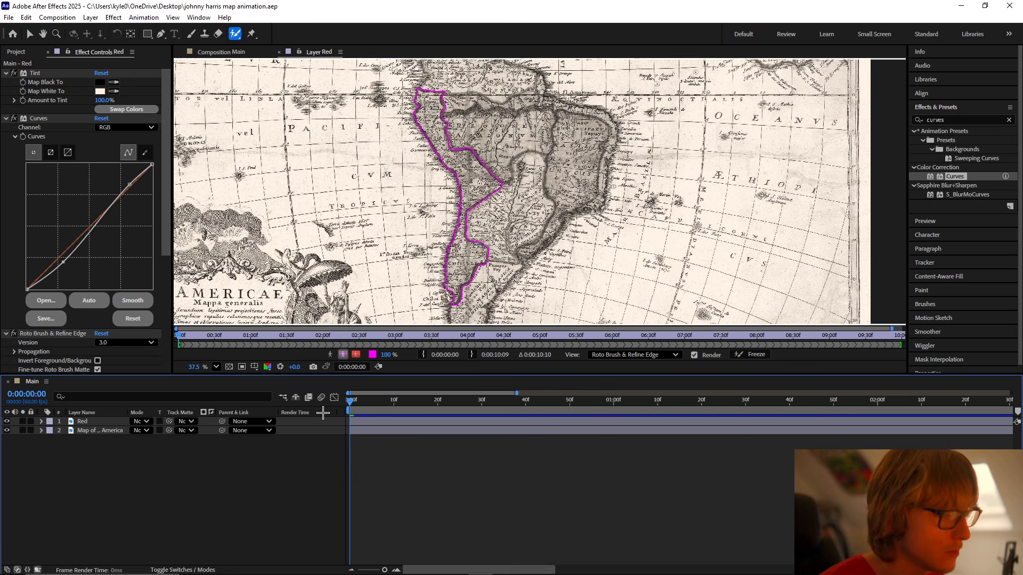
pyautogui.click(372, 402)
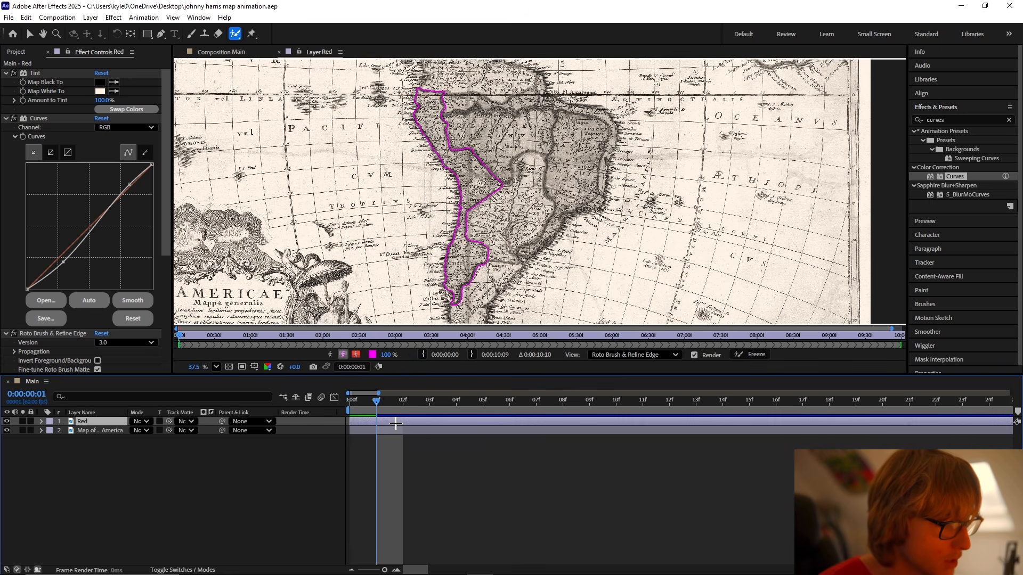
pyautogui.moveTo(372, 402); pyautogui.dragTo(311, 408)
pyautogui.click(533, 421)
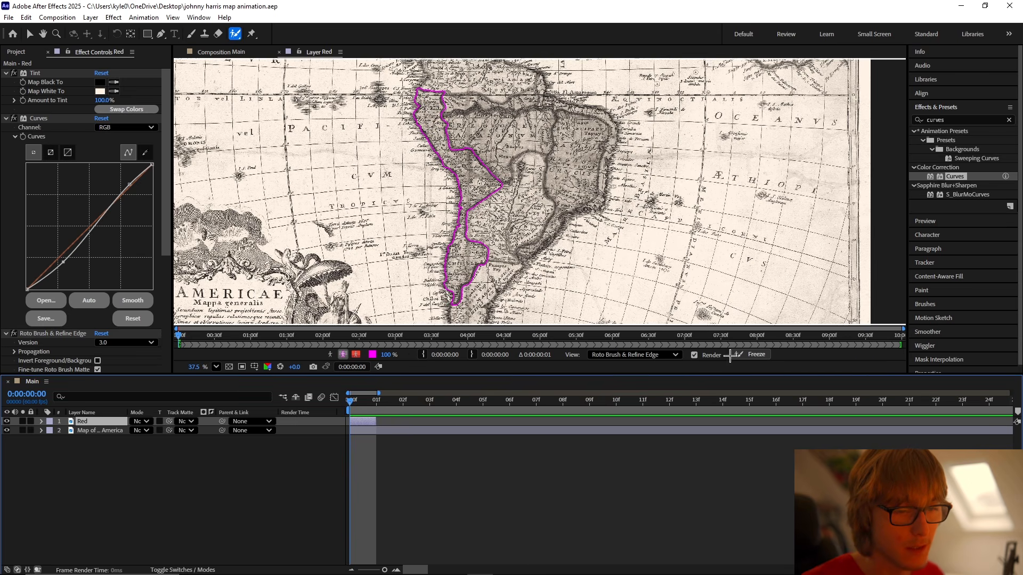
pyautogui.click(748, 354)
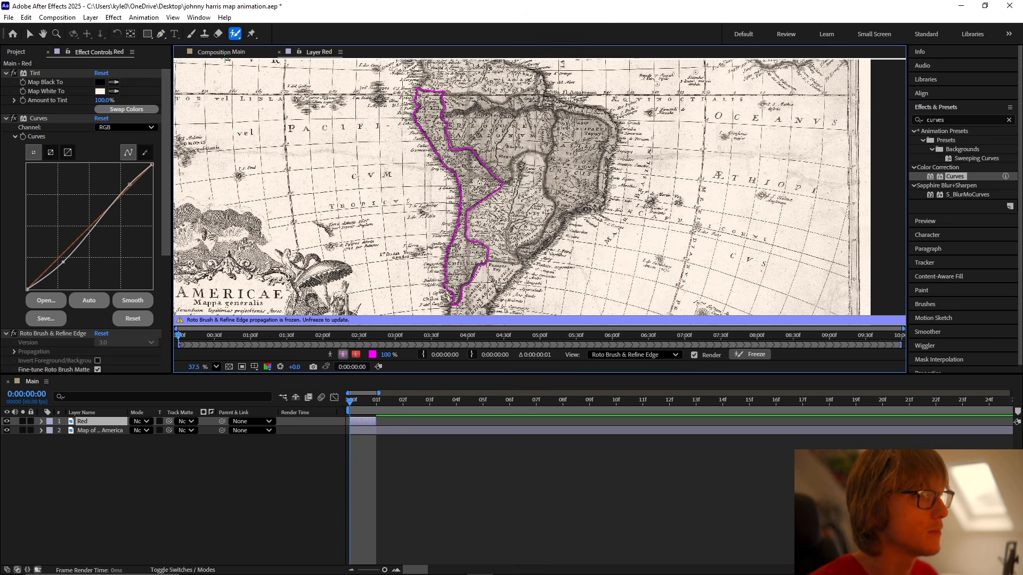
# Step: Pre-compose the Red layer from the Main composition under the name Red, moving all attributes into the new composition
pyautogui.click(223, 53)
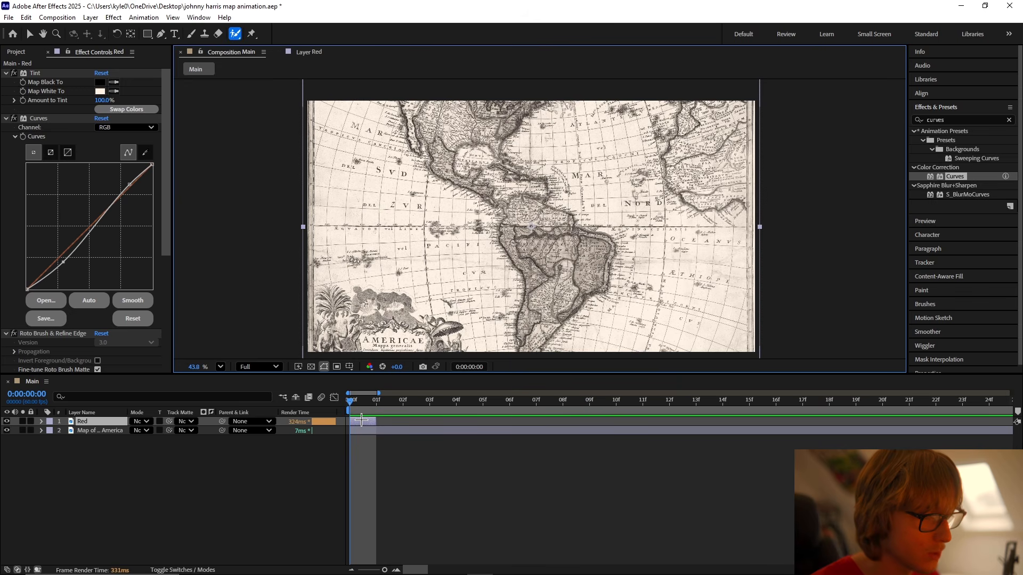
pyautogui.rightClick(361, 421)
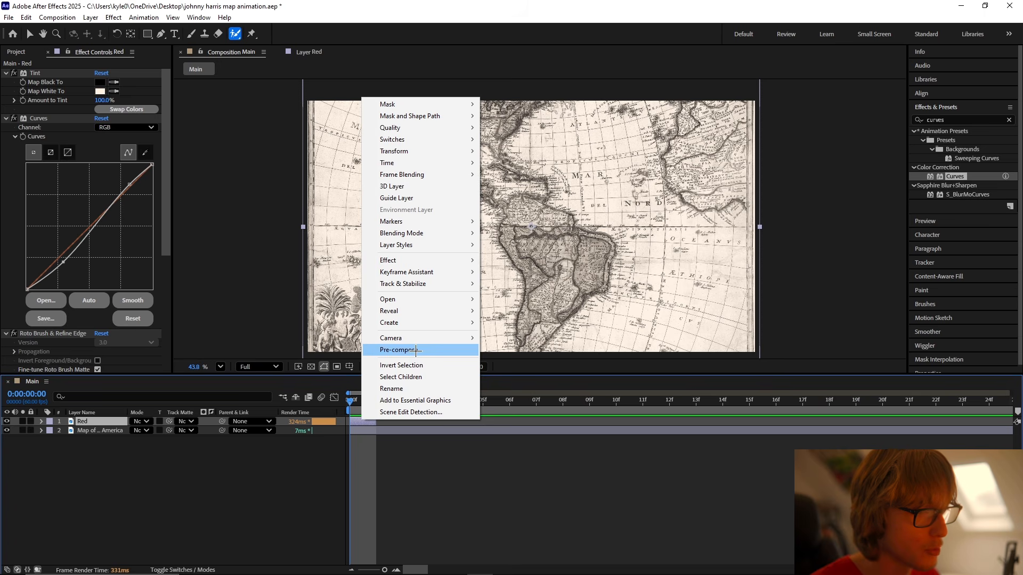
pyautogui.click(398, 350)
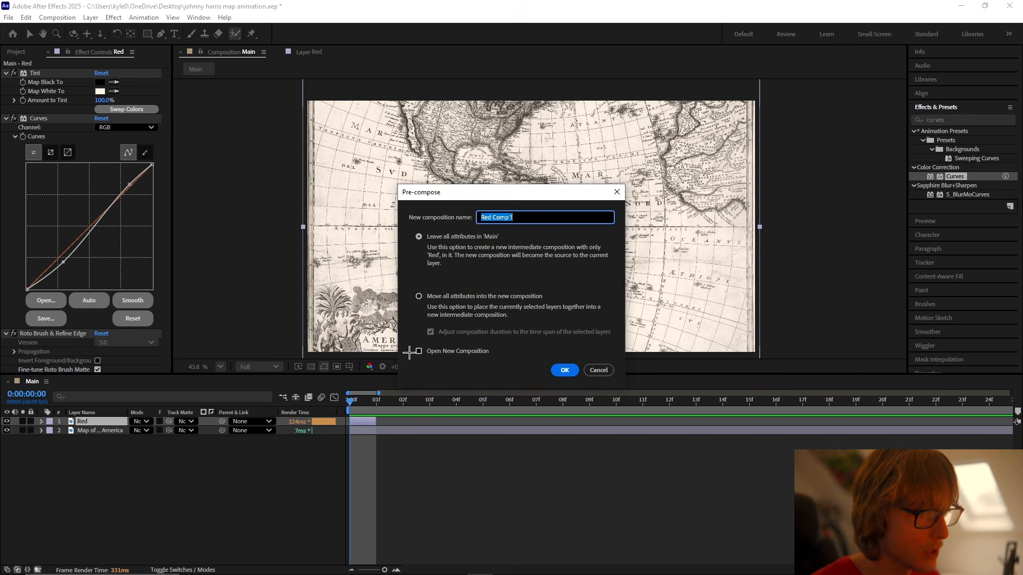
pyautogui.click(456, 296)
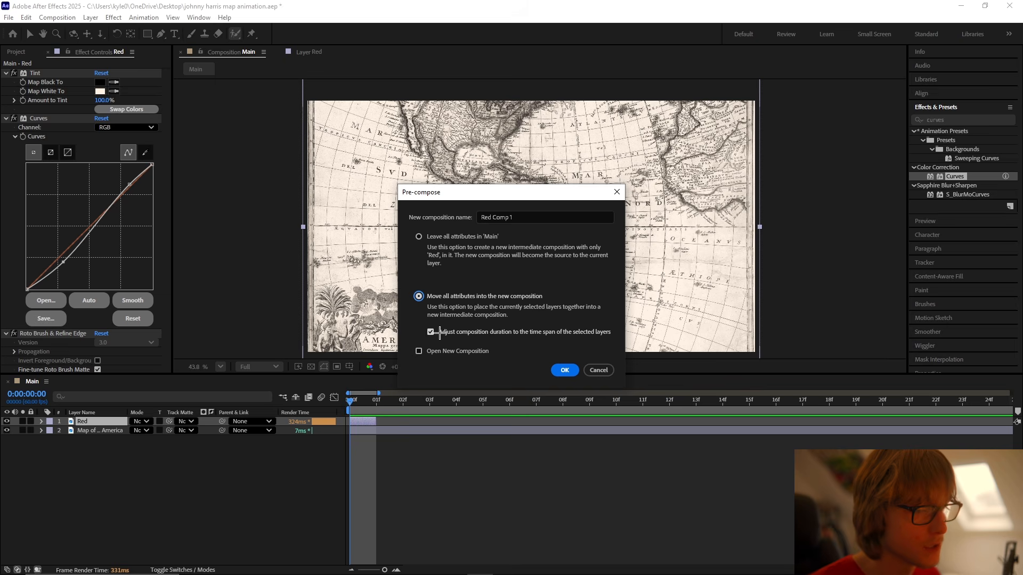
pyautogui.moveTo(520, 219); pyautogui.dragTo(491, 219)
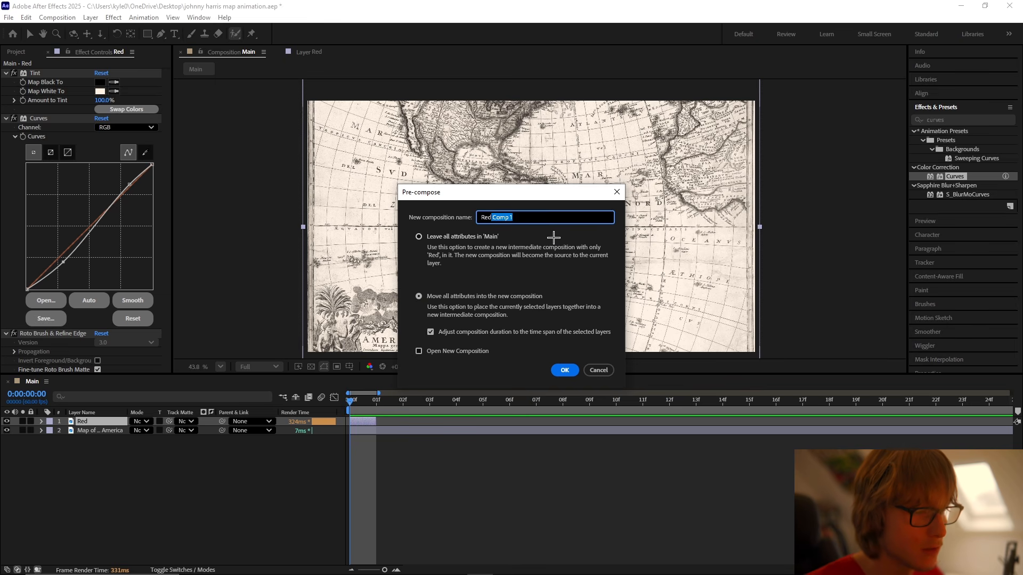
pyautogui.press('BackSpace')
pyautogui.press('Return')
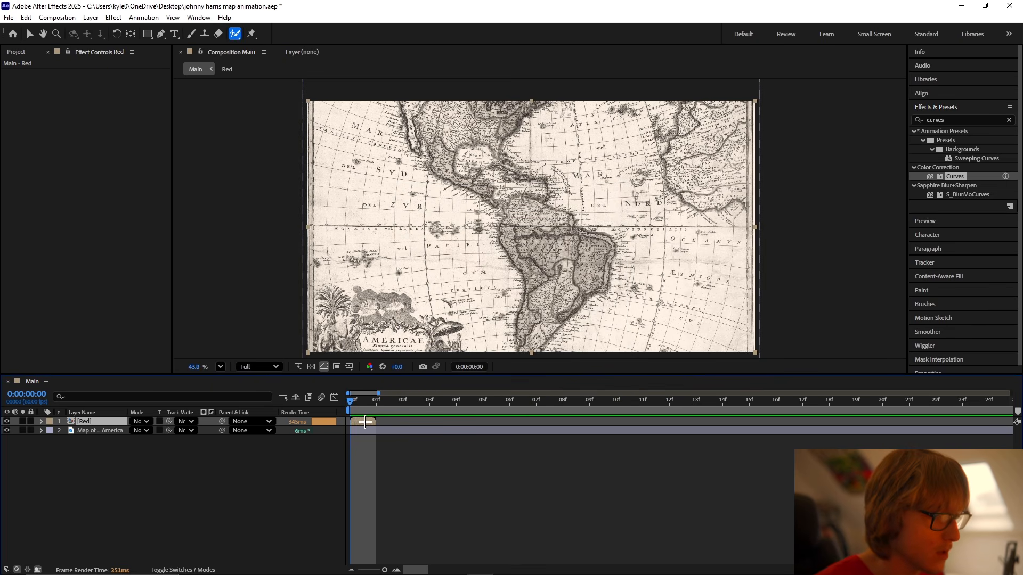
# Step: Apply a freeze frame to the pre-composed Red layer and scrub the timeline to check its duration
pyautogui.rightClick(365, 422)
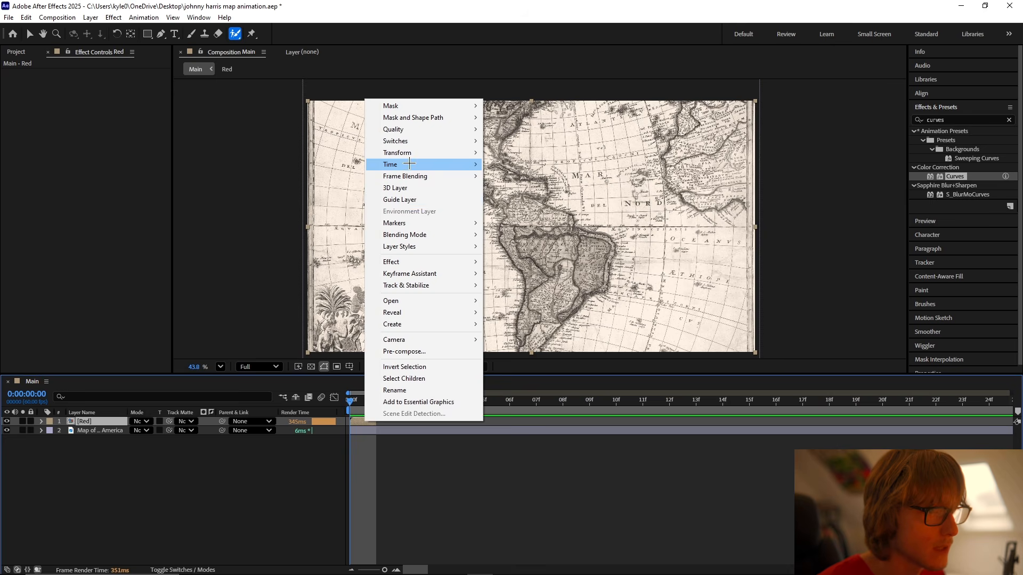
pyautogui.moveTo(421, 165)
pyautogui.click(540, 199)
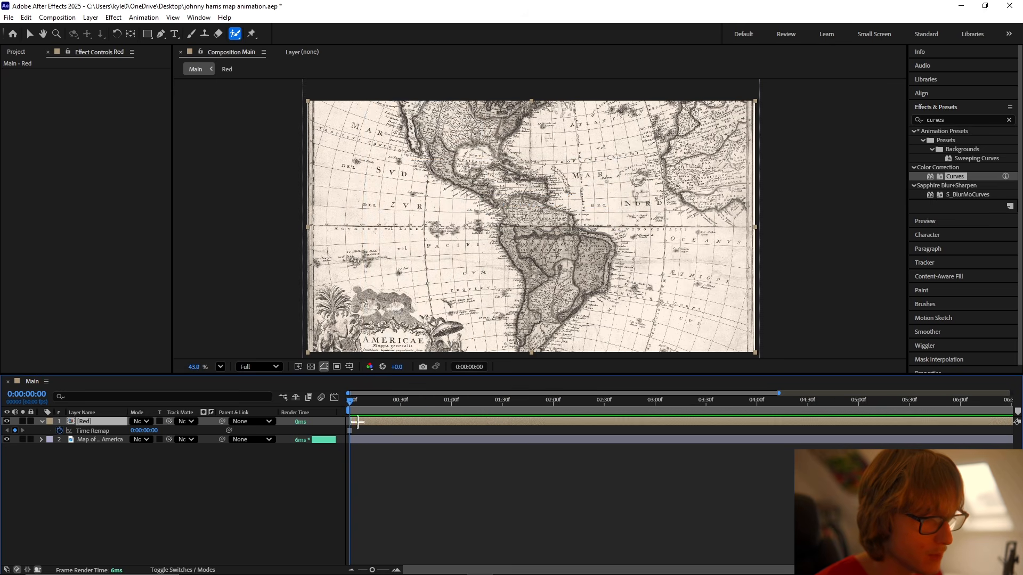
pyautogui.moveTo(352, 400); pyautogui.dragTo(856, 407)
pyautogui.press('Home')
# Step: Solo the Red layer to examine the cutout's edges, and bring the full map back into view
pyautogui.click(22, 421)
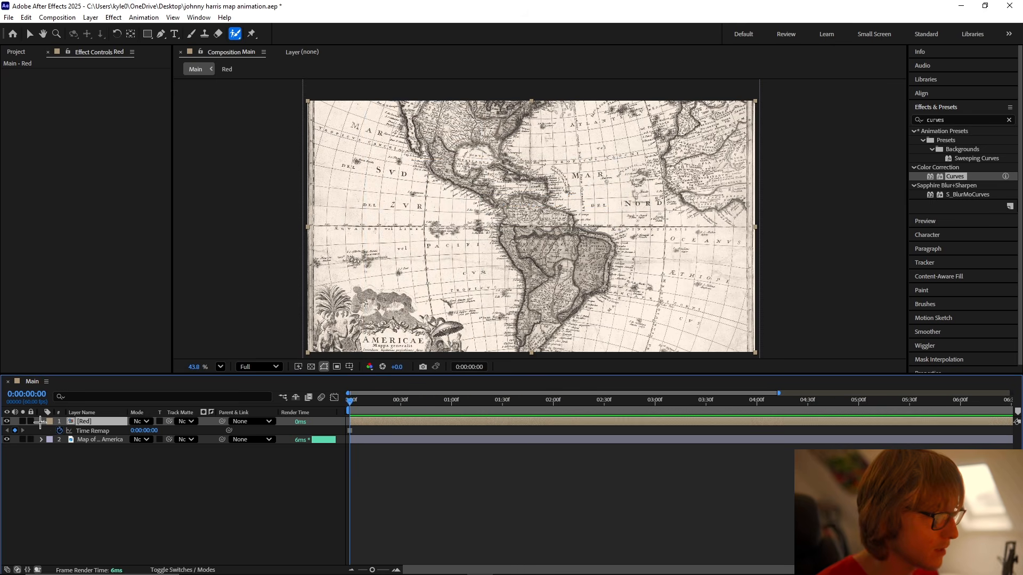
pyautogui.click(42, 421)
pyautogui.scroll(10, 595, 256)
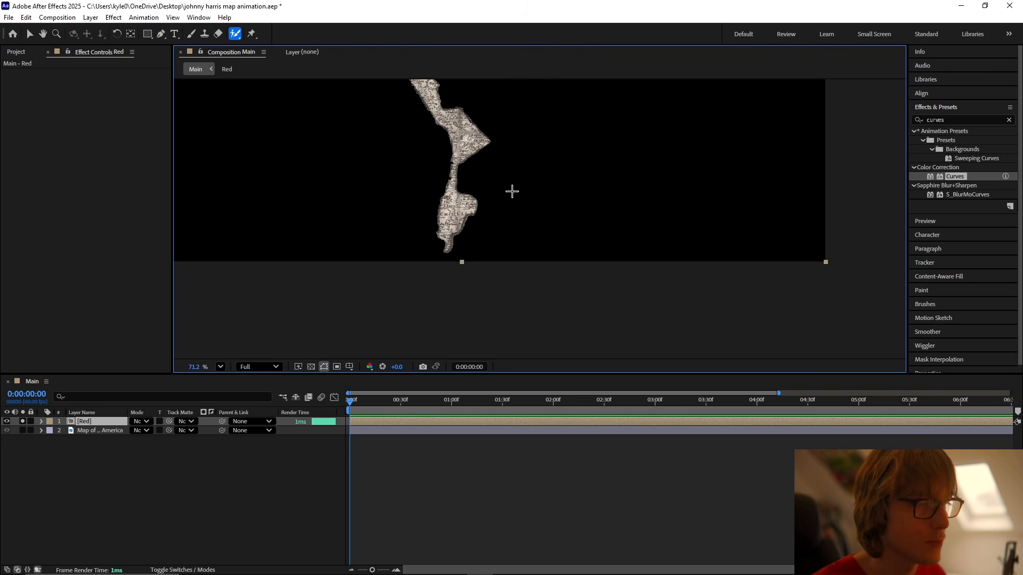
pyautogui.scroll(-5, 483, 279)
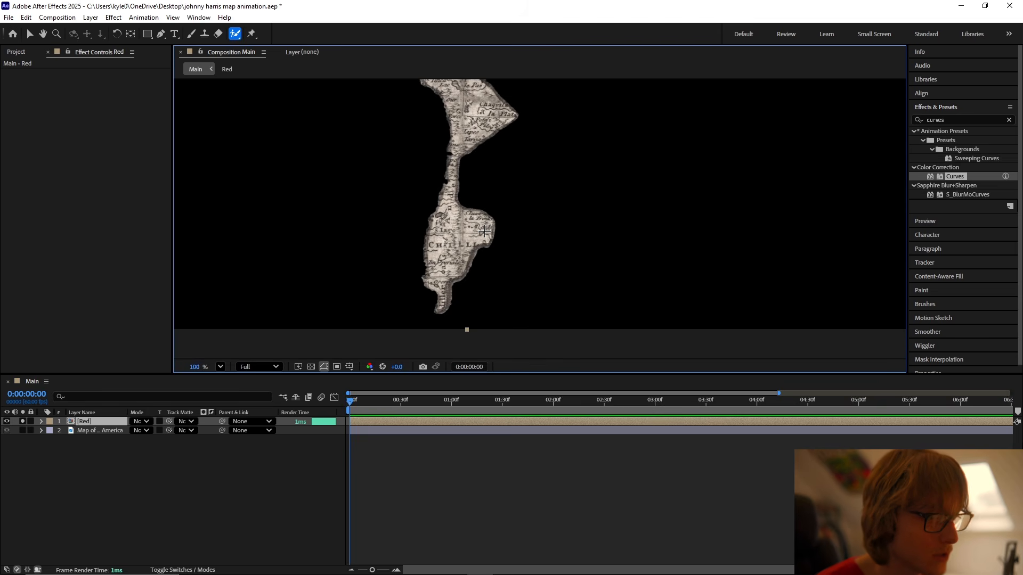
pyautogui.moveTo(510, 246); pyautogui.dragTo(519, 233)
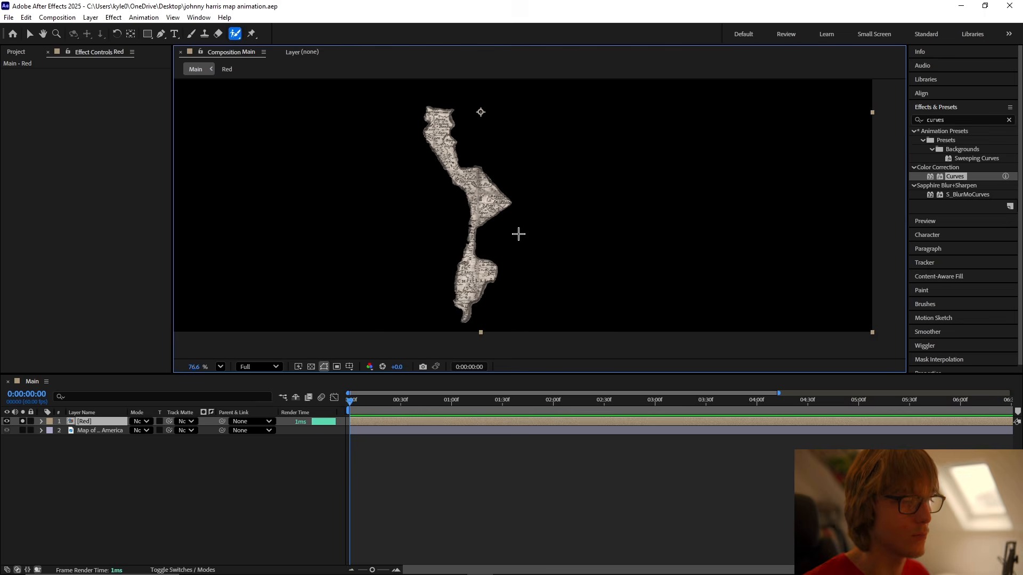
pyautogui.rightClick(518, 232)
pyautogui.click(368, 404)
pyautogui.moveTo(368, 404); pyautogui.dragTo(349, 421)
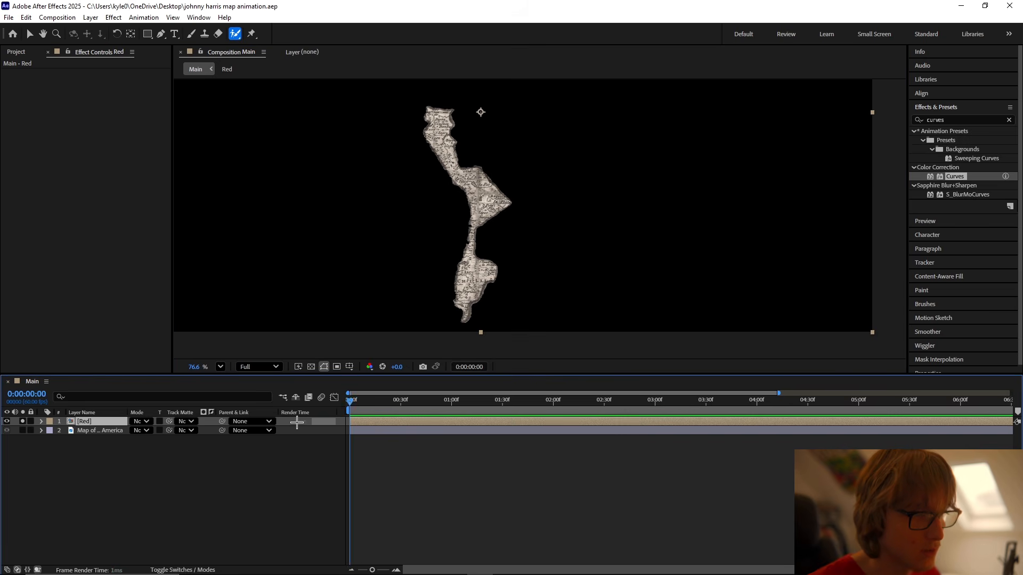
pyautogui.click(23, 421)
pyautogui.scroll(-3, 540, 255)
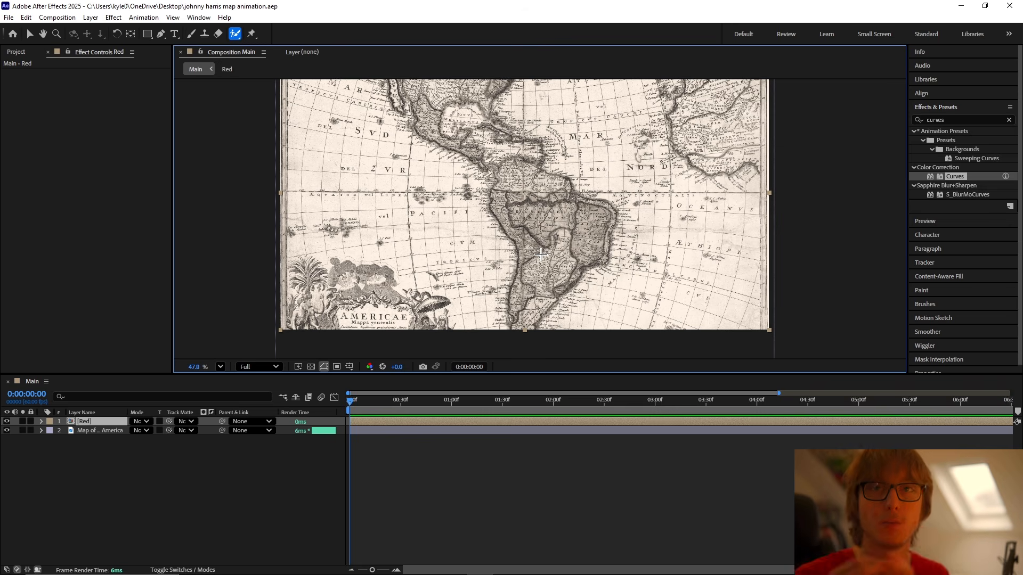
# Step: Solo the Red, Blue and Green layers together to check their cutouts, unsolo them and save the project
pyautogui.click(140, 454)
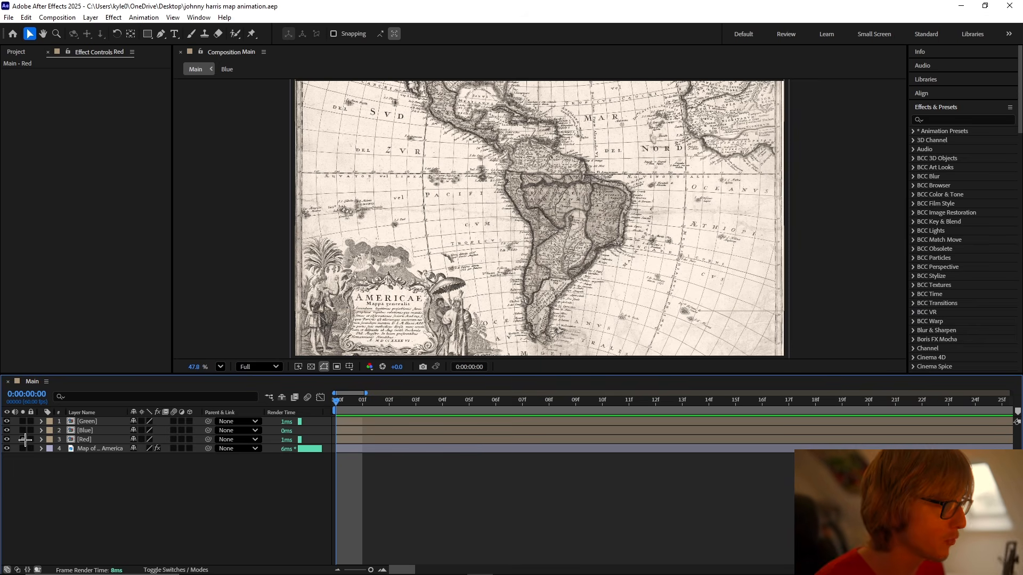
pyautogui.click(24, 439)
pyautogui.click(23, 430)
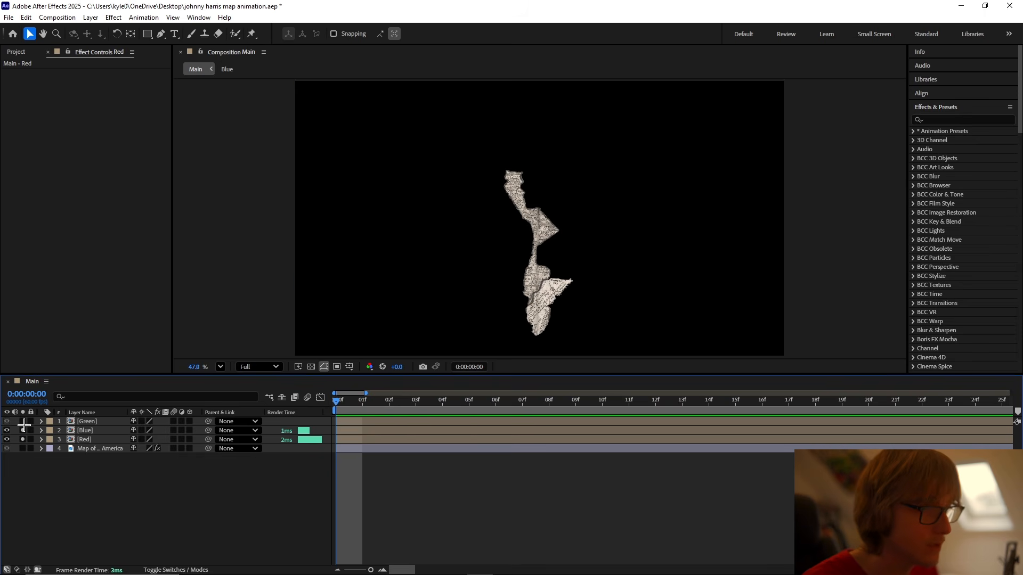
pyautogui.click(23, 422)
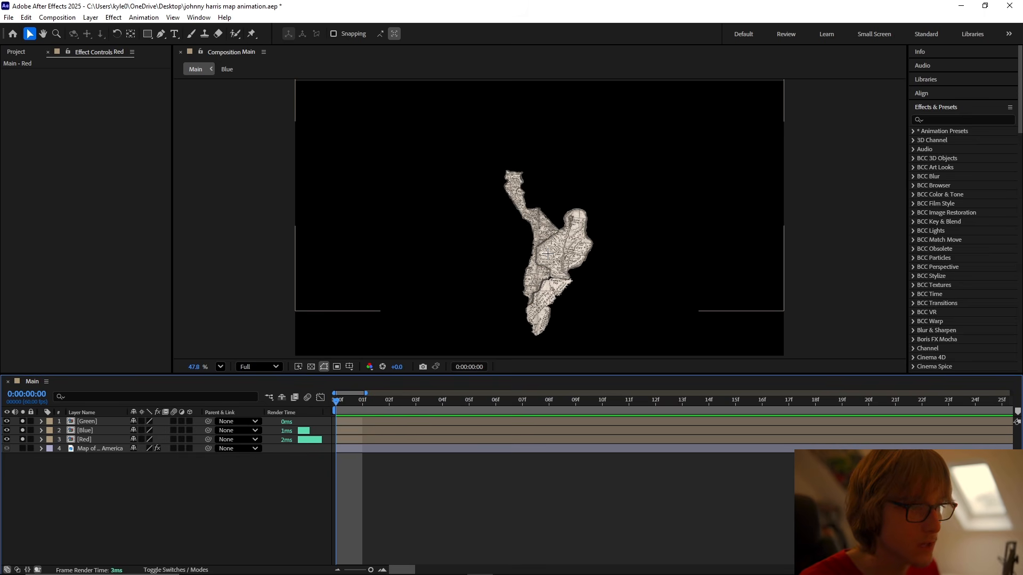
pyautogui.moveTo(22, 421); pyautogui.dragTo(23, 439)
pyautogui.hotkey('ctrl', 's')
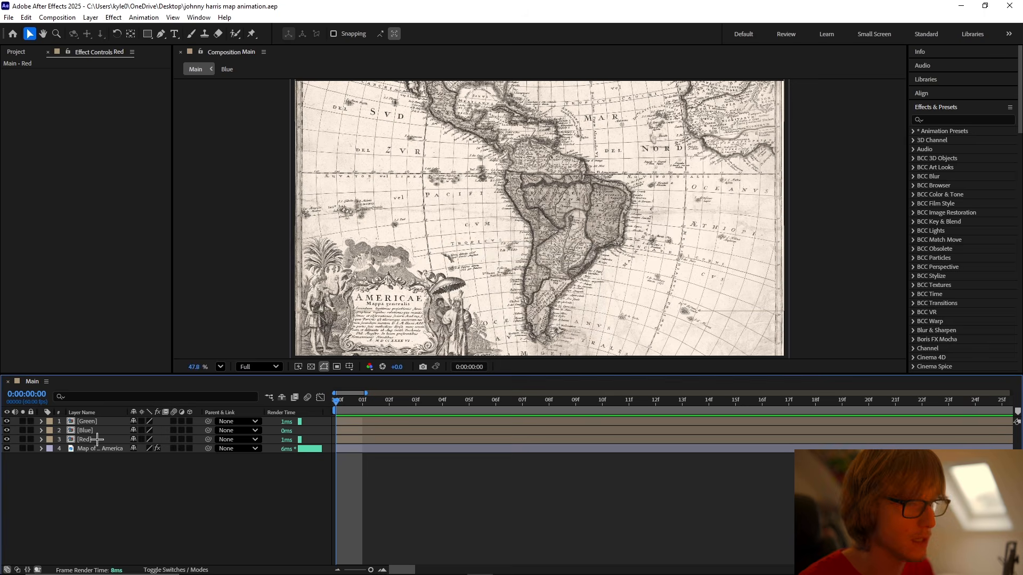
# Step: Find the CC Toner effect and apply it to the Red layer
pyautogui.click(97, 439)
pyautogui.click(946, 118)
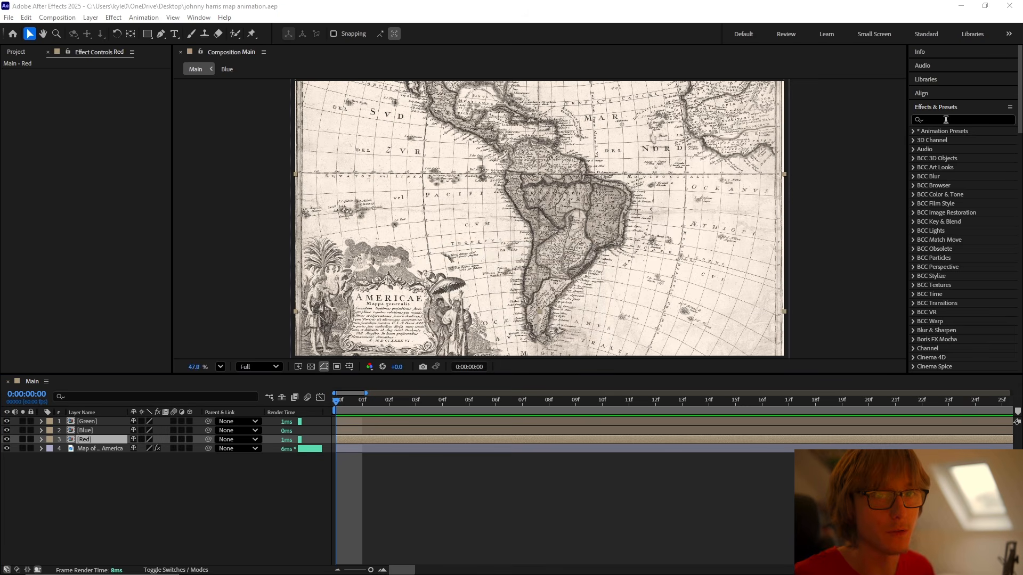
pyautogui.click(947, 119)
pyautogui.write('cc toner')
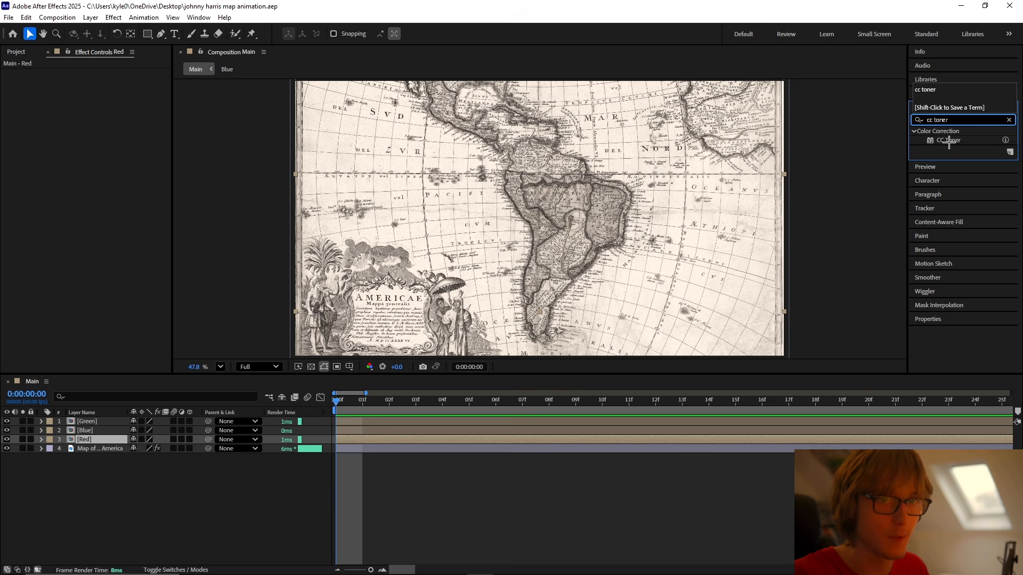
pyautogui.moveTo(949, 142); pyautogui.dragTo(101, 438)
# Step: Set the CC Toner midtones colour on the Red layer to pure red, FF0000
pyautogui.click(100, 108)
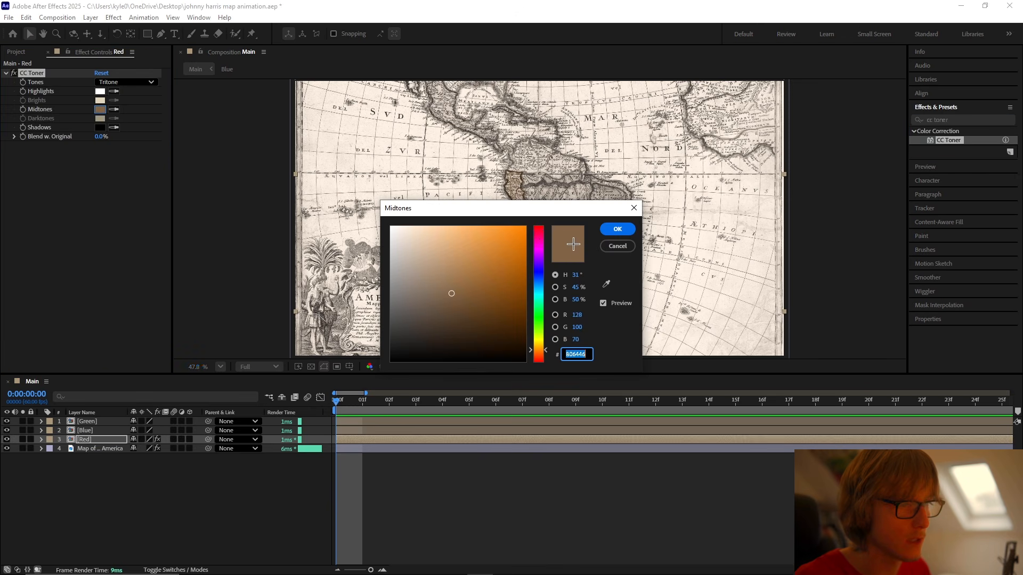
pyautogui.click(539, 226)
pyautogui.click(526, 226)
pyautogui.moveTo(583, 210); pyautogui.dragTo(571, 344)
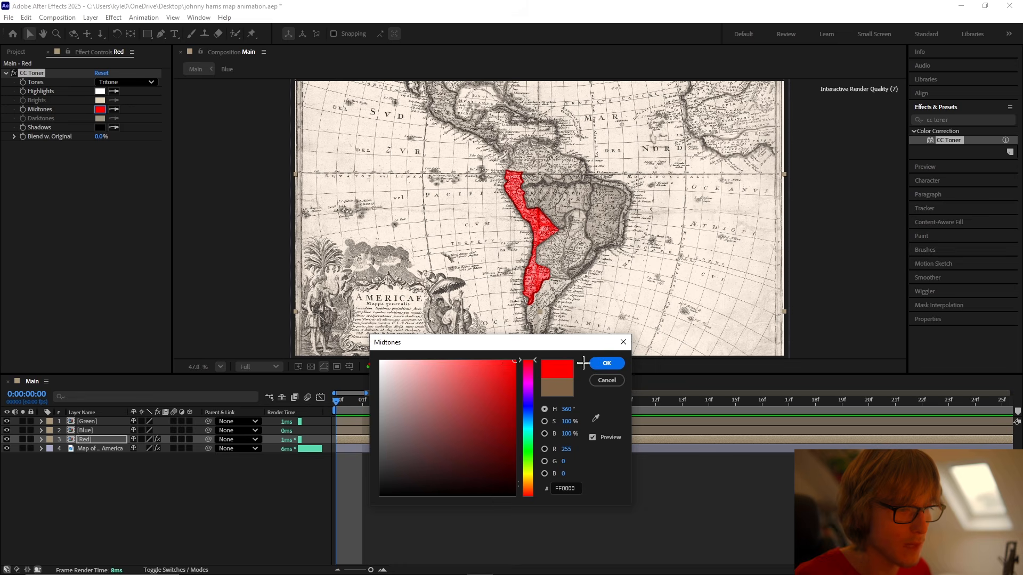
pyautogui.click(607, 363)
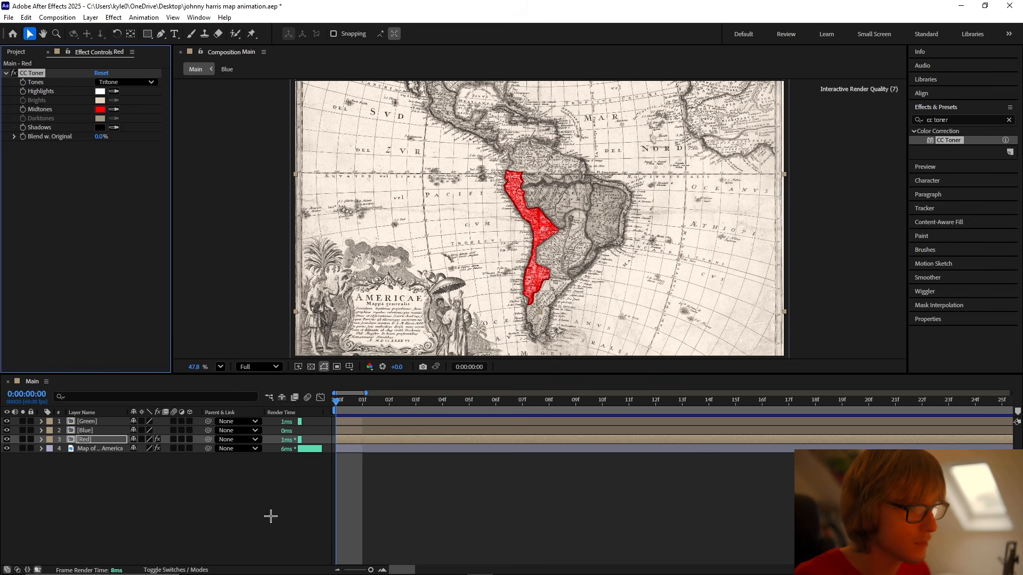
# Step: Add a Curves effect to the Red layer and pull the RGB curve's midpoint down to darken the red region
pyautogui.click(993, 120)
pyautogui.write('curves')
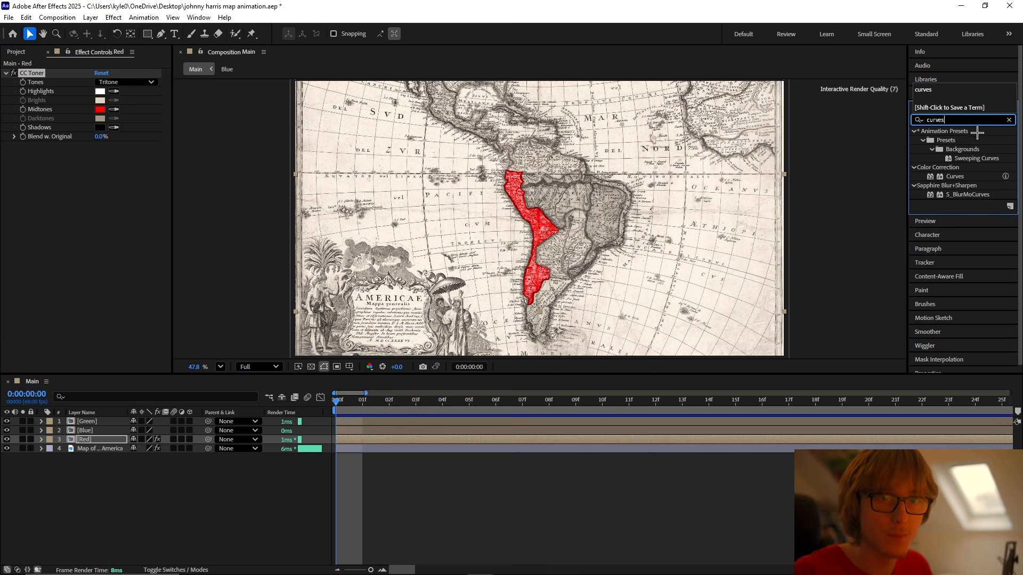
pyautogui.moveTo(954, 176); pyautogui.dragTo(50, 176)
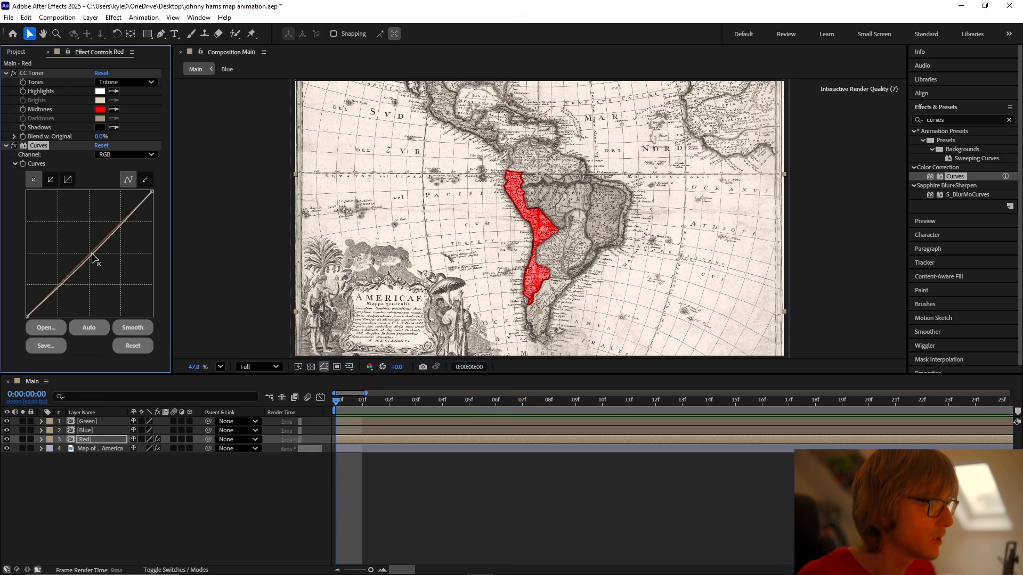
pyautogui.moveTo(92, 257); pyautogui.dragTo(113, 271)
pyautogui.click(187, 486)
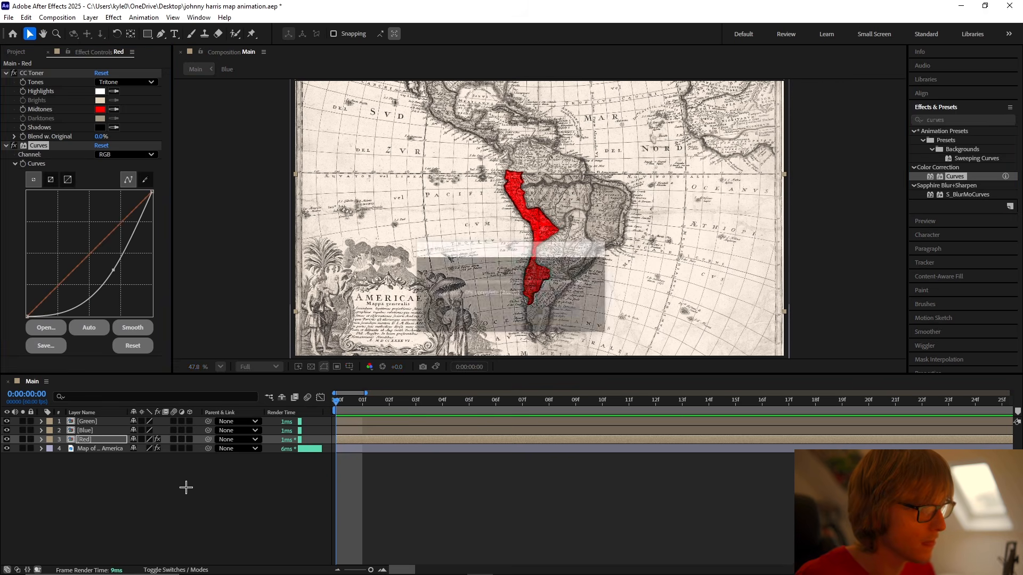
# Step: Show the layer blending modes in the timeline and set the Red layer to Classic Color Burn
pyautogui.click(196, 569)
pyautogui.click(142, 439)
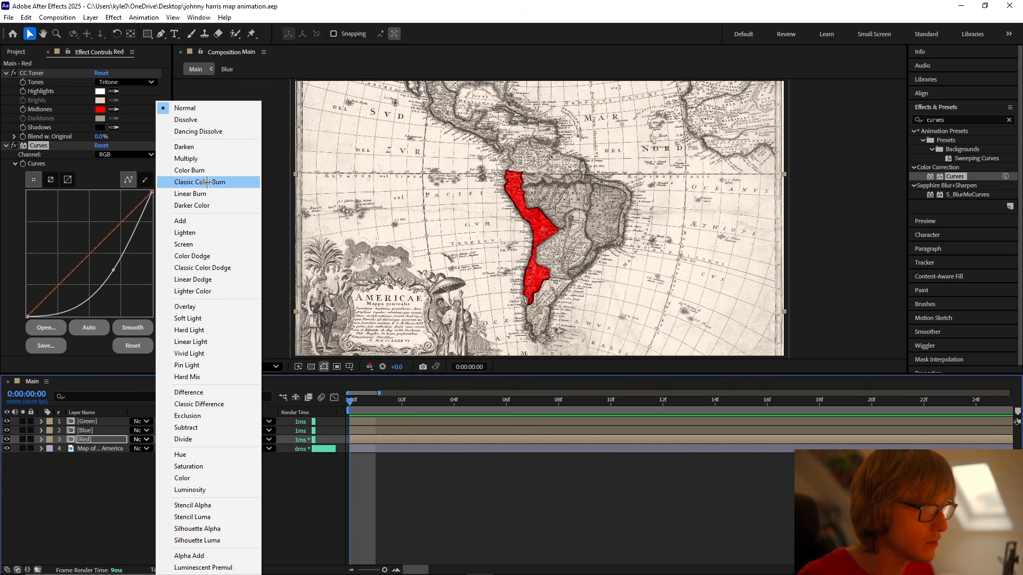
pyautogui.click(207, 182)
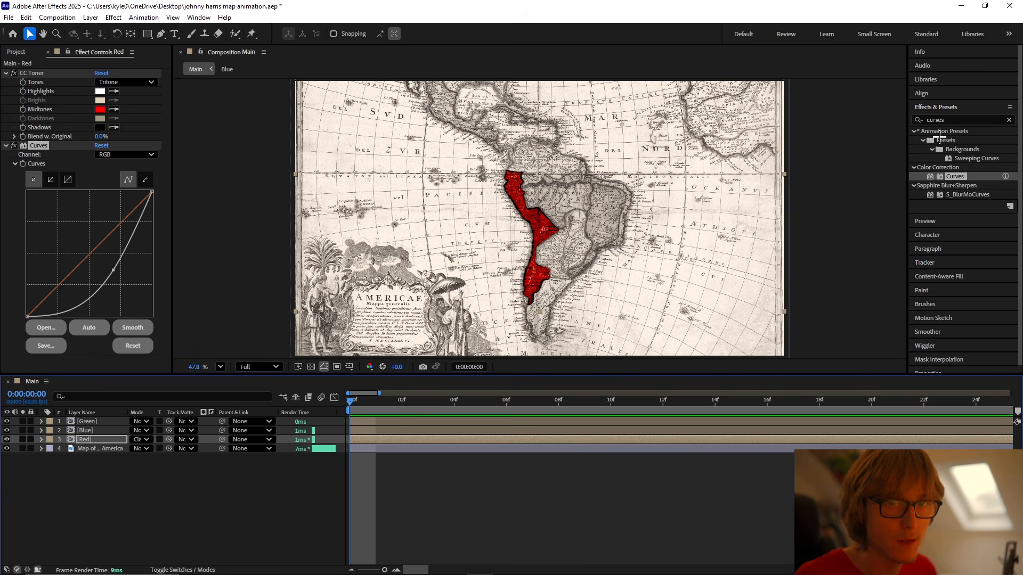
# Step: Find the Luma Key effect, apply it to the Red layer after Curves, and set its Edge Feather to 20
pyautogui.click(919, 122)
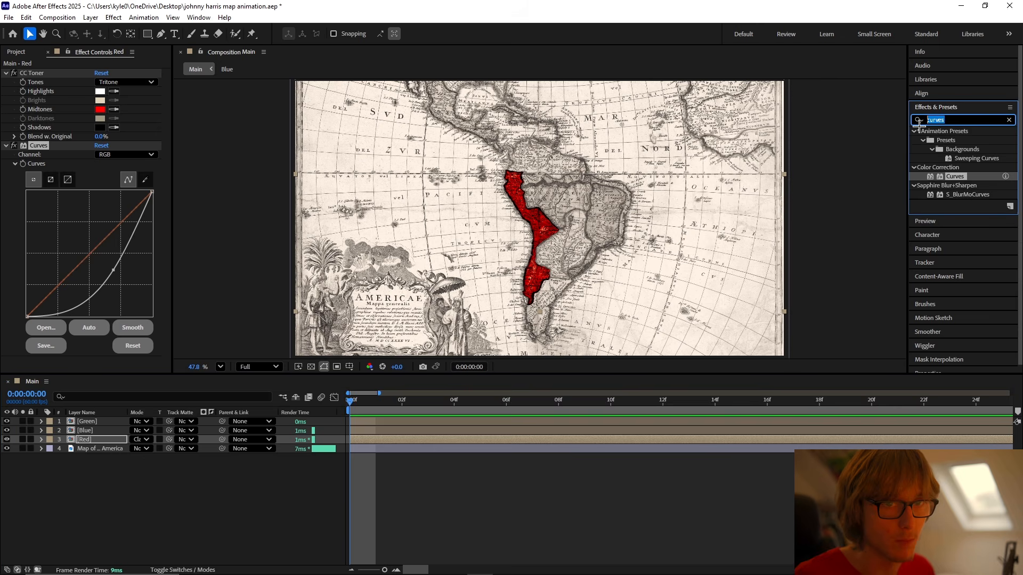
pyautogui.write('luma key')
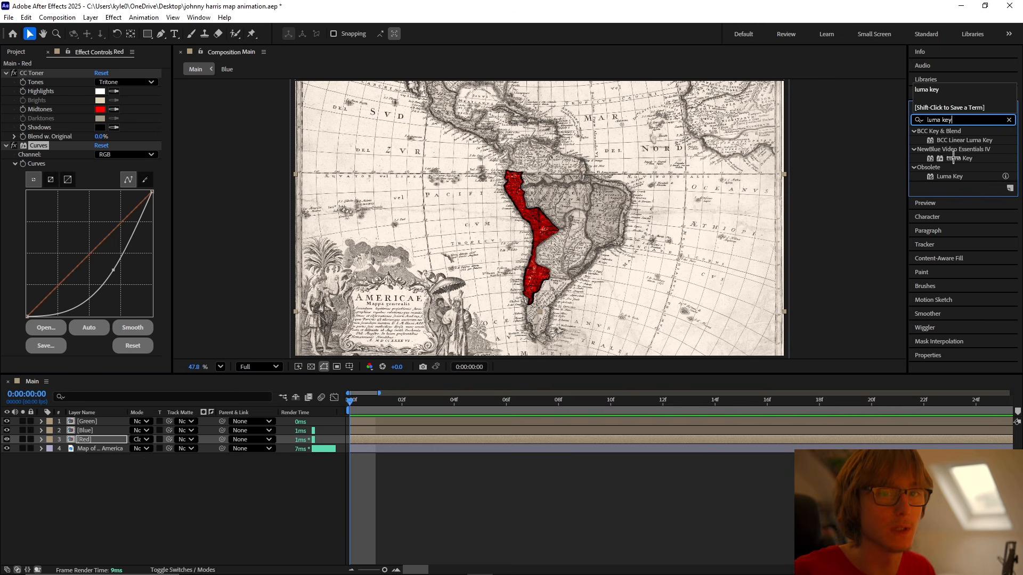
pyautogui.click(948, 176)
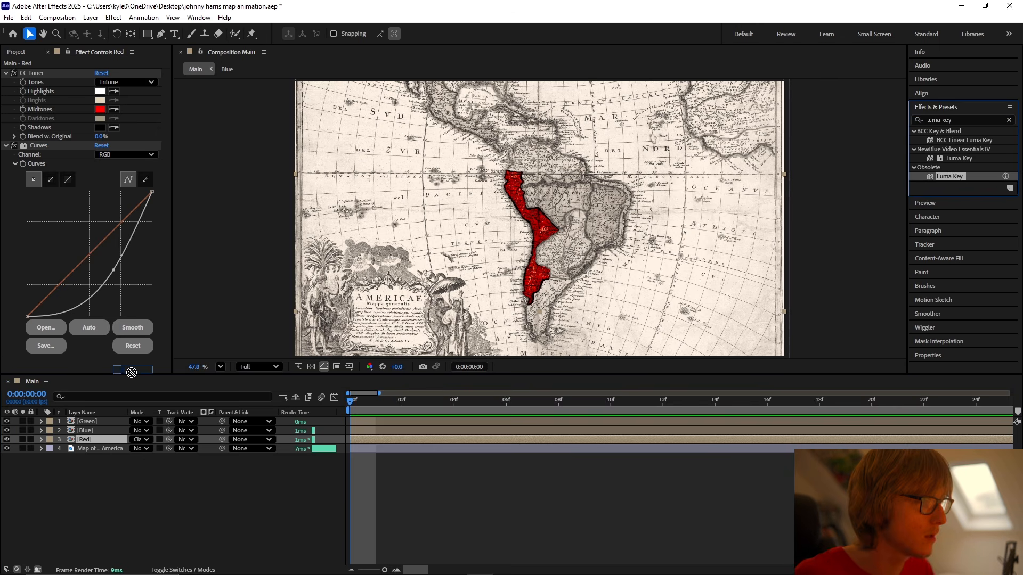
pyautogui.moveTo(948, 176); pyautogui.dragTo(134, 362)
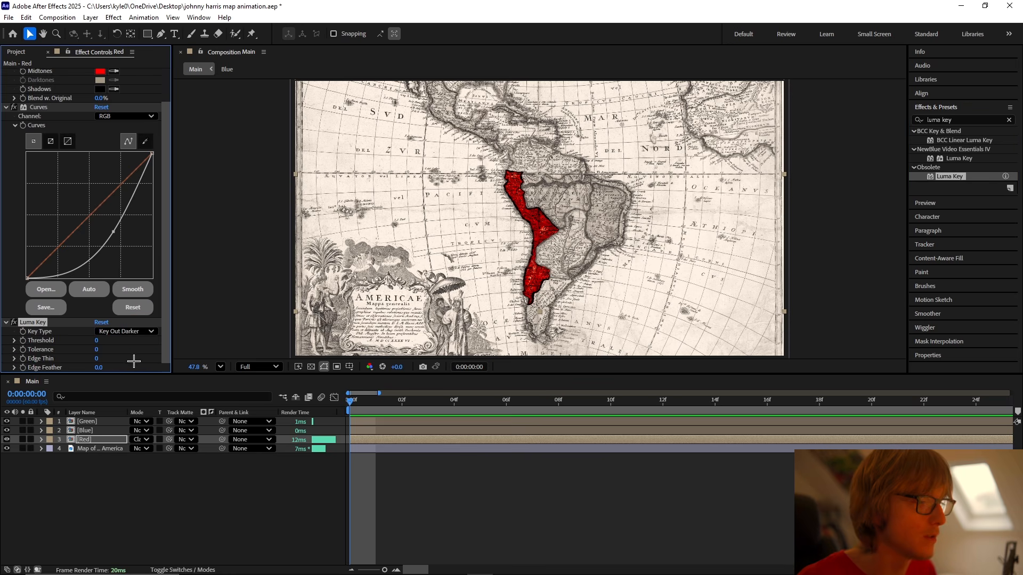
pyautogui.click(101, 368)
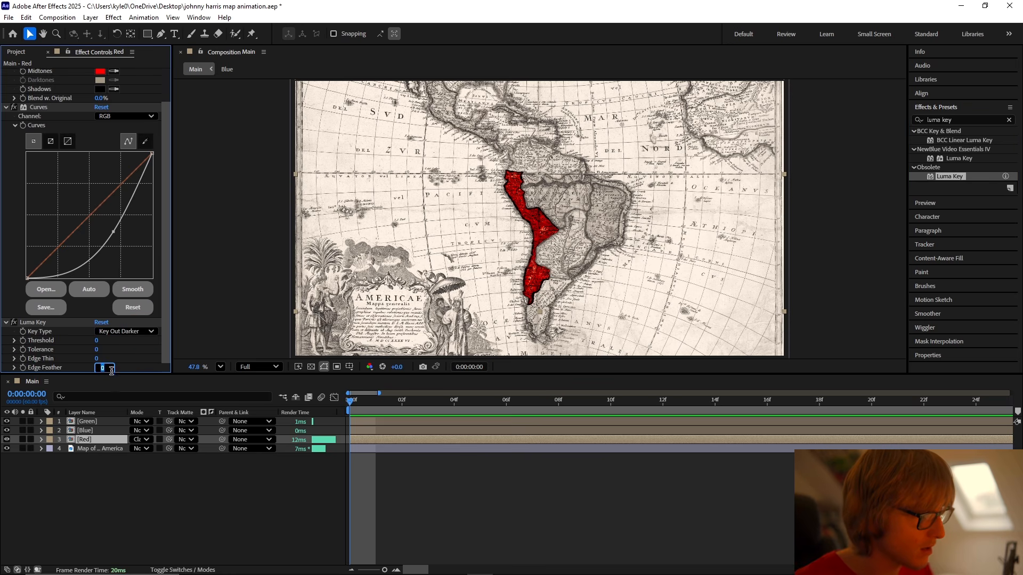
pyautogui.press('Return')
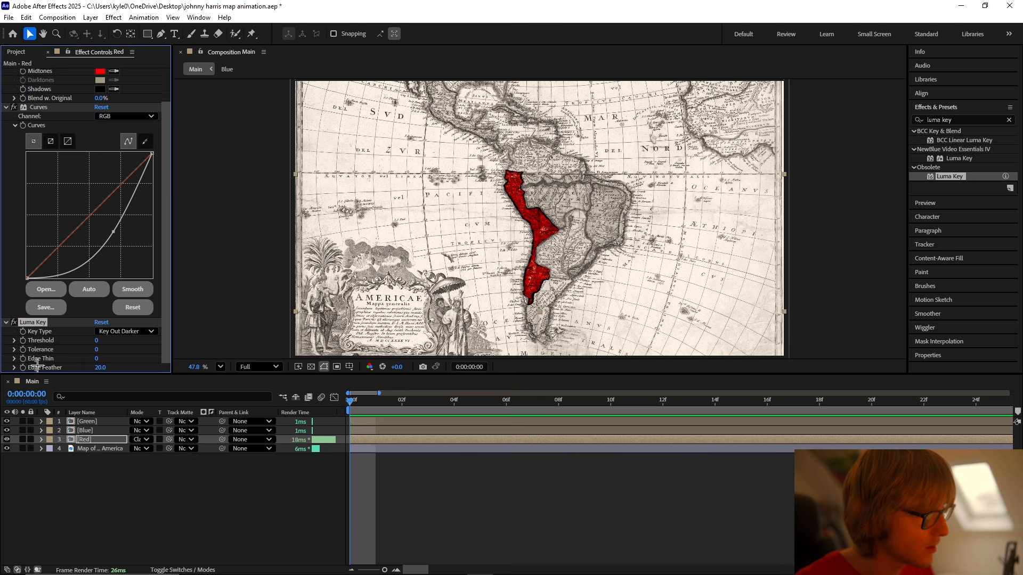
# Step: Reveal the Red layer's keyframed properties and set its Luma Key Threshold keyframe at the start to 150
pyautogui.press('u')
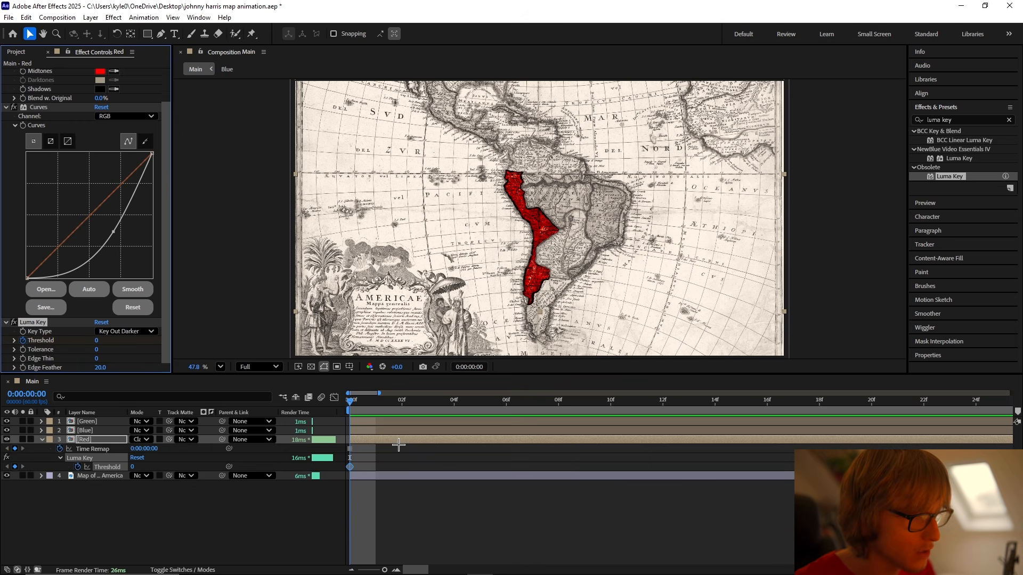
pyautogui.click(132, 466)
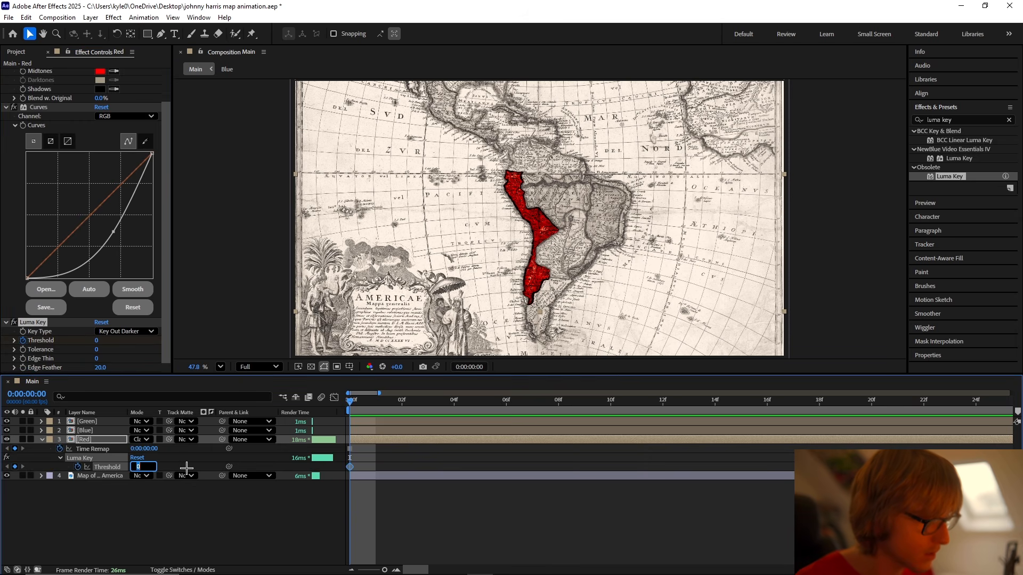
pyautogui.press('Return')
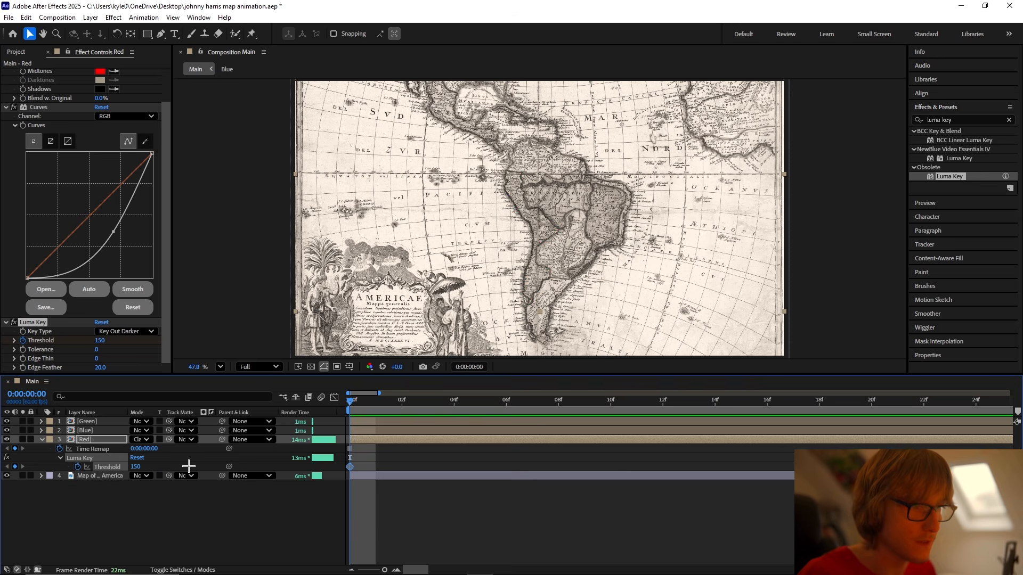
pyautogui.press('/')
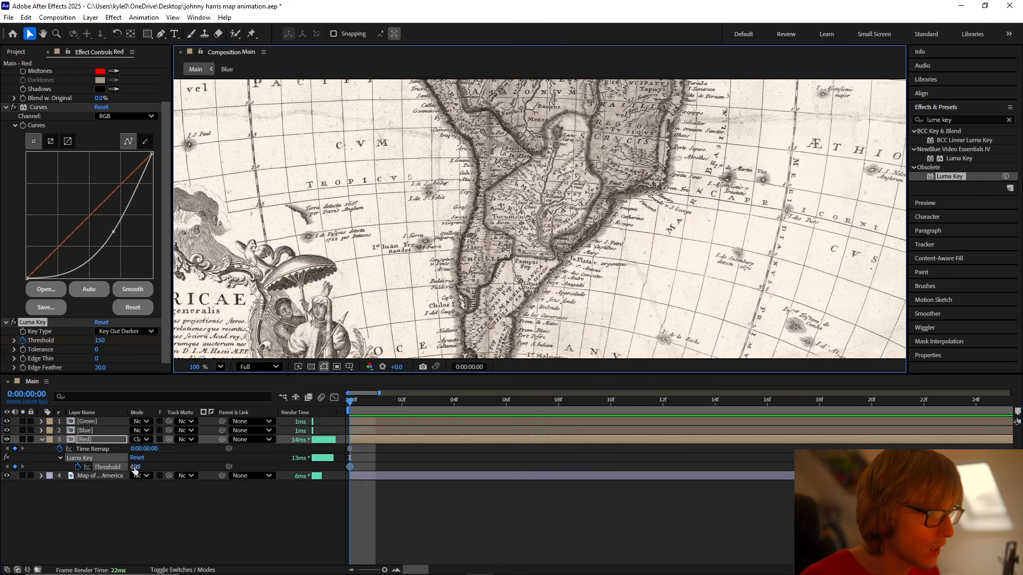
pyautogui.moveTo(135, 467); pyautogui.dragTo(509, 260)
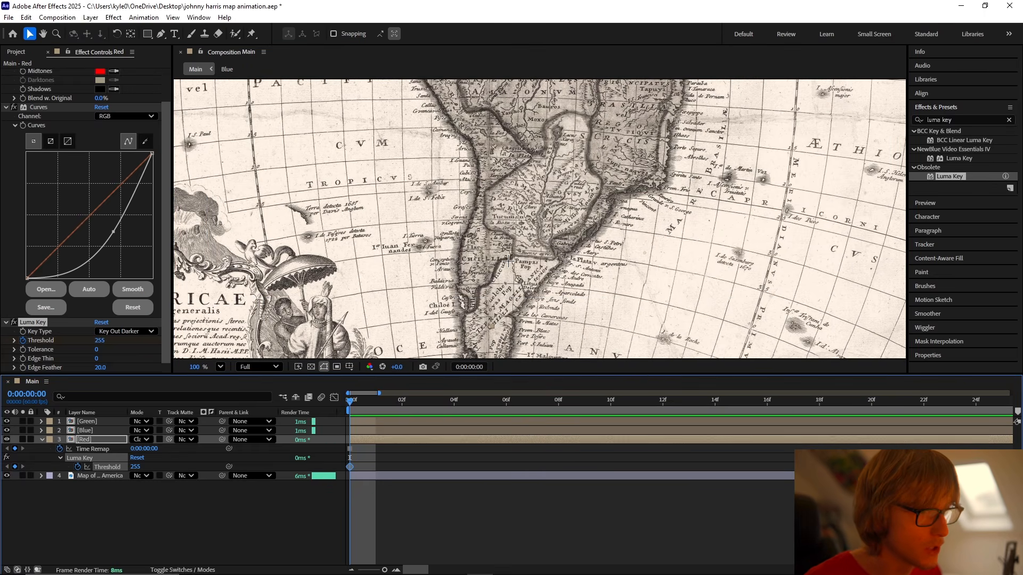
pyautogui.hotkey('ctrl', 'z')
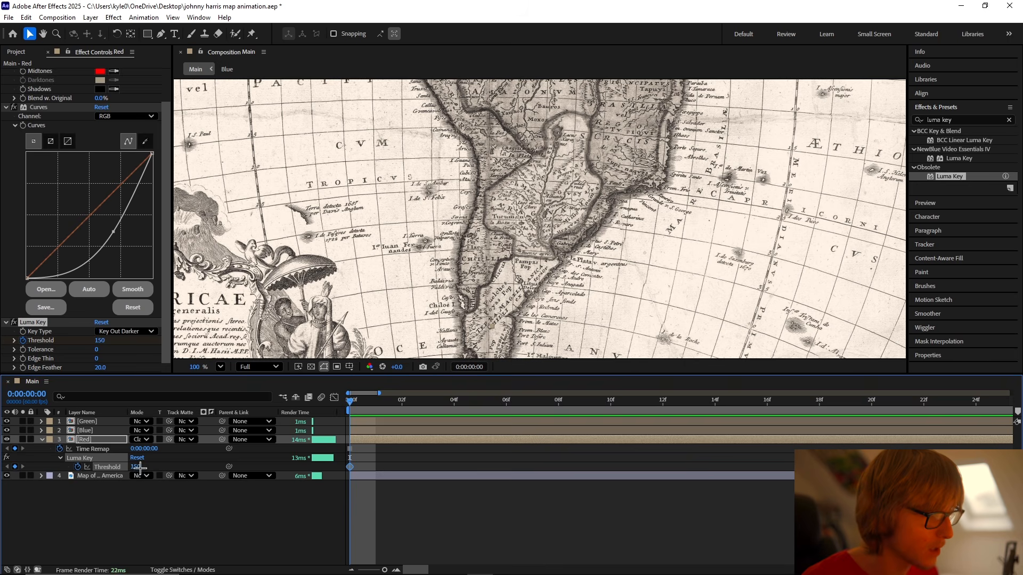
pyautogui.moveTo(144, 468); pyautogui.dragTo(482, 263)
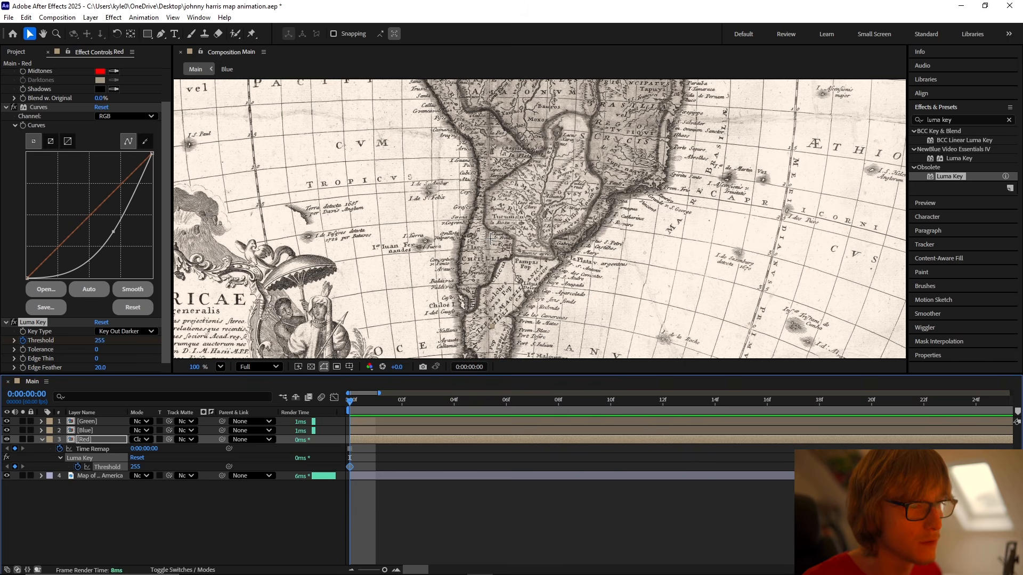
pyautogui.hotkey('ctrl', 'z')
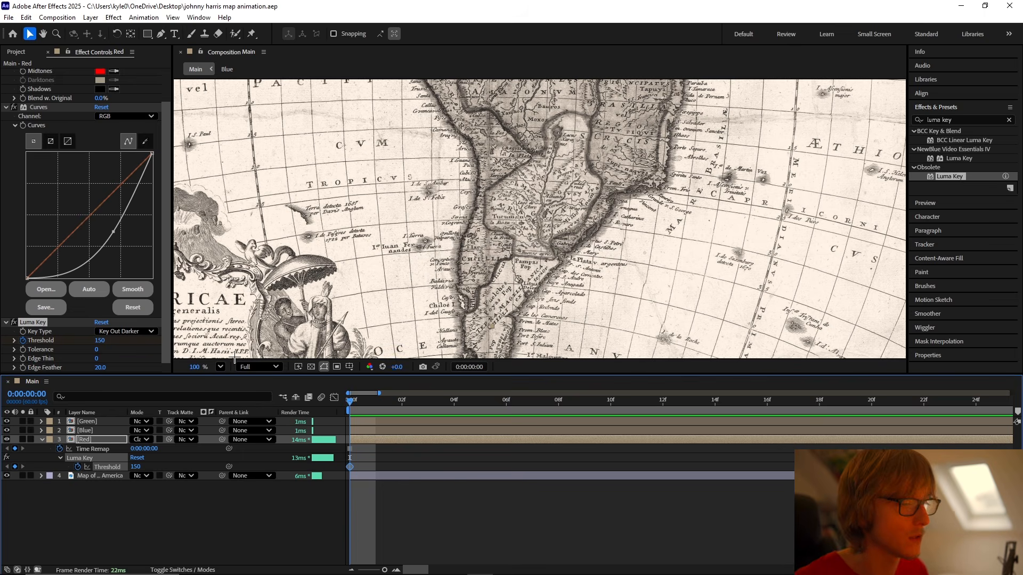
# Step: Keyframe the Red layer's Luma Key Threshold at 25 at 0:00:03:59 and save the project
pyautogui.scroll(-5, 384, 435)
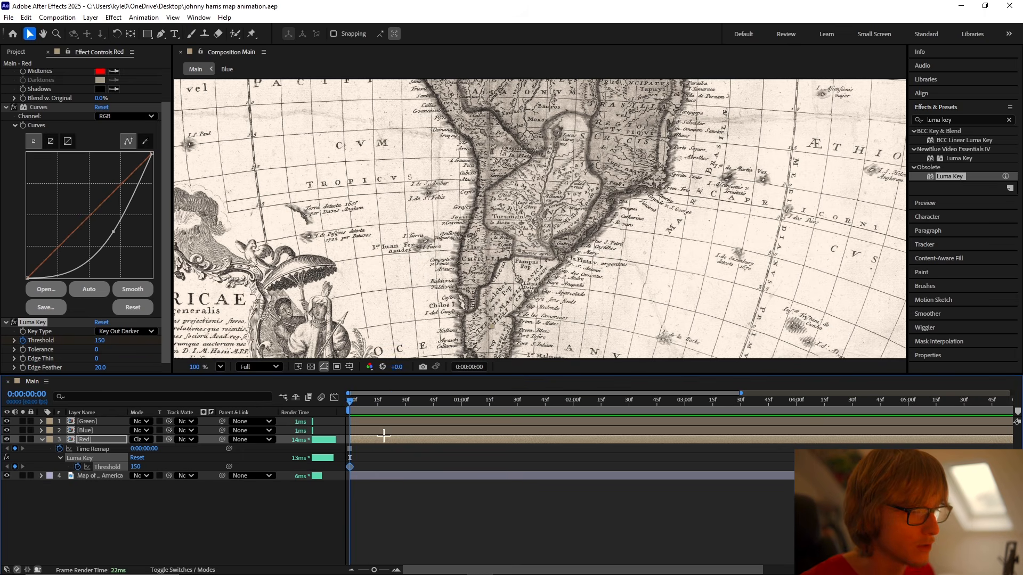
pyautogui.moveTo(353, 404); pyautogui.dragTo(794, 414)
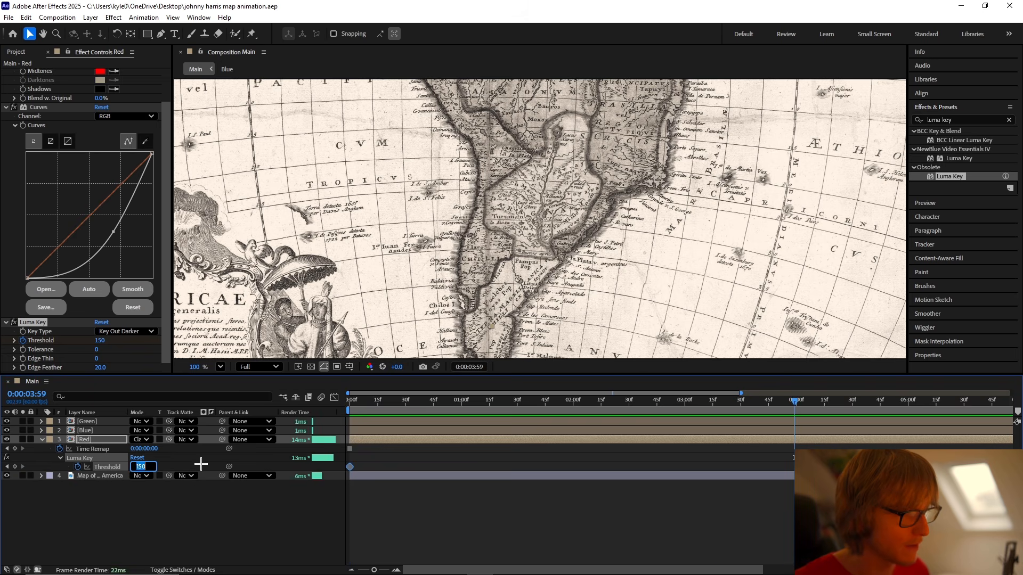
pyautogui.press('Return')
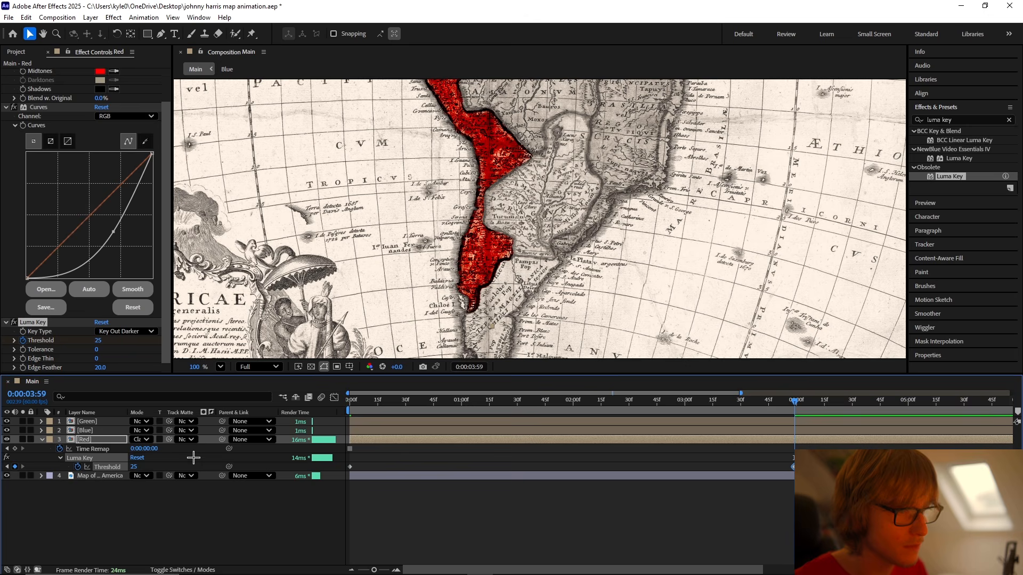
pyautogui.moveTo(132, 468); pyautogui.dragTo(104, 468)
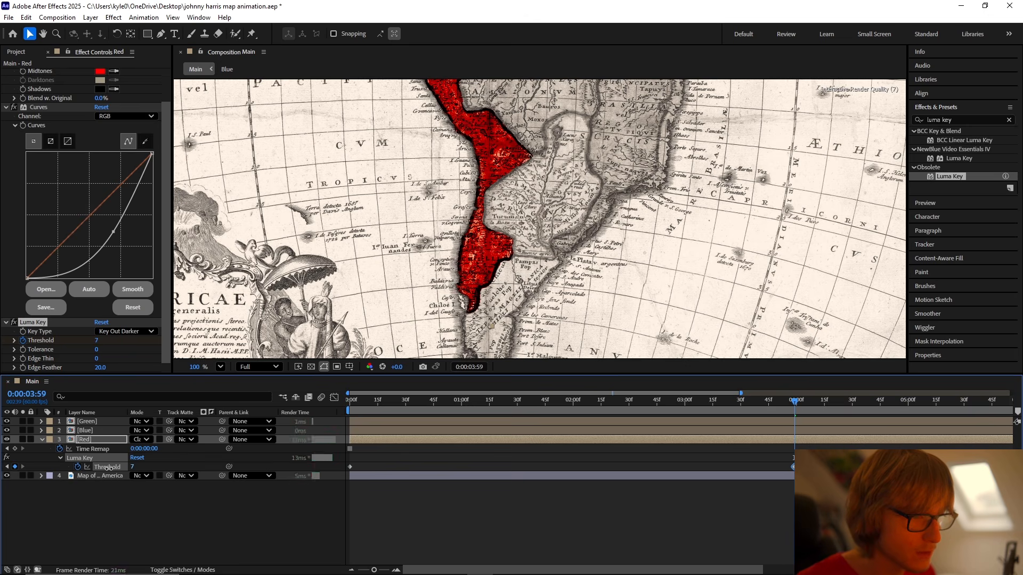
pyautogui.hotkey('ctrl', 'z')
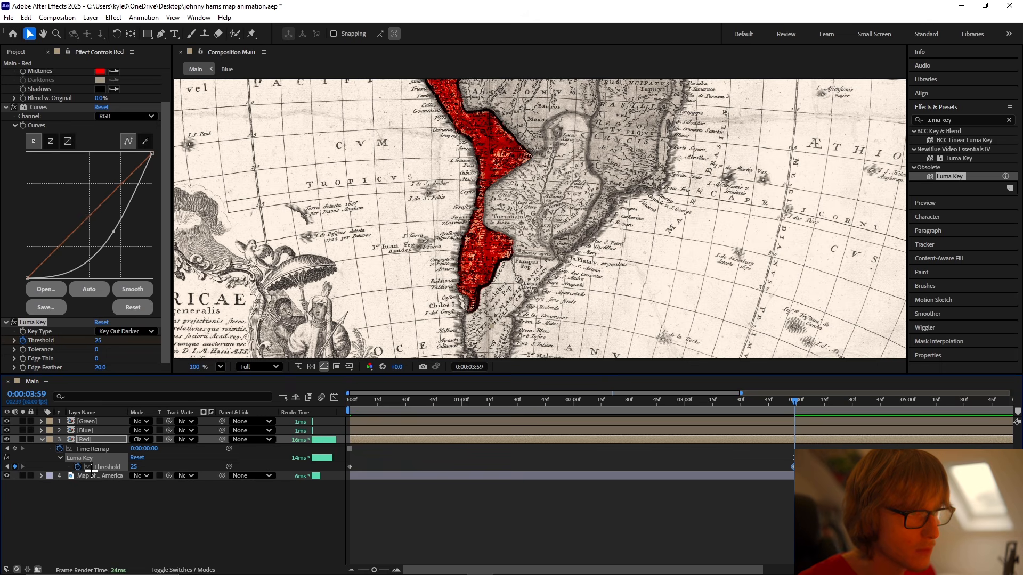
pyautogui.hotkey('ctrl', 's')
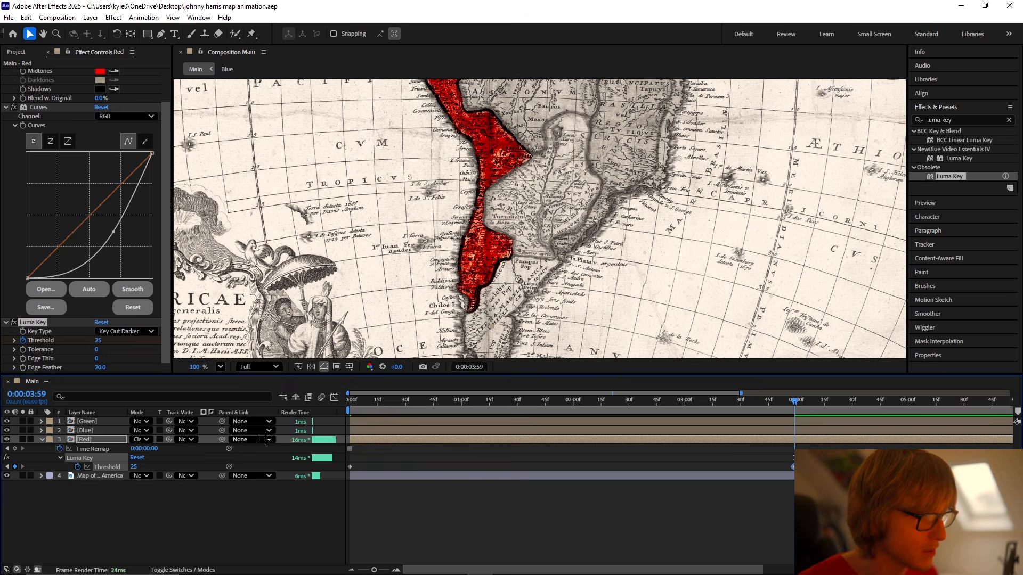
# Step: Apply Easy Ease to the Red layer's Threshold keyframes, save the project and collapse the layer's properties
pyautogui.rightClick(104, 467)
pyautogui.moveTo(152, 449)
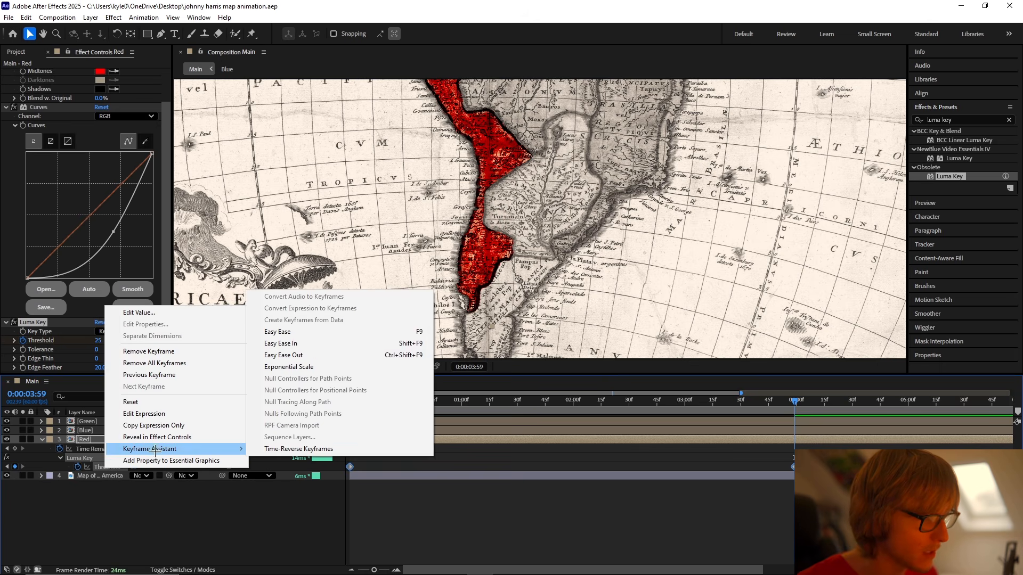
pyautogui.click(288, 332)
pyautogui.click(220, 366)
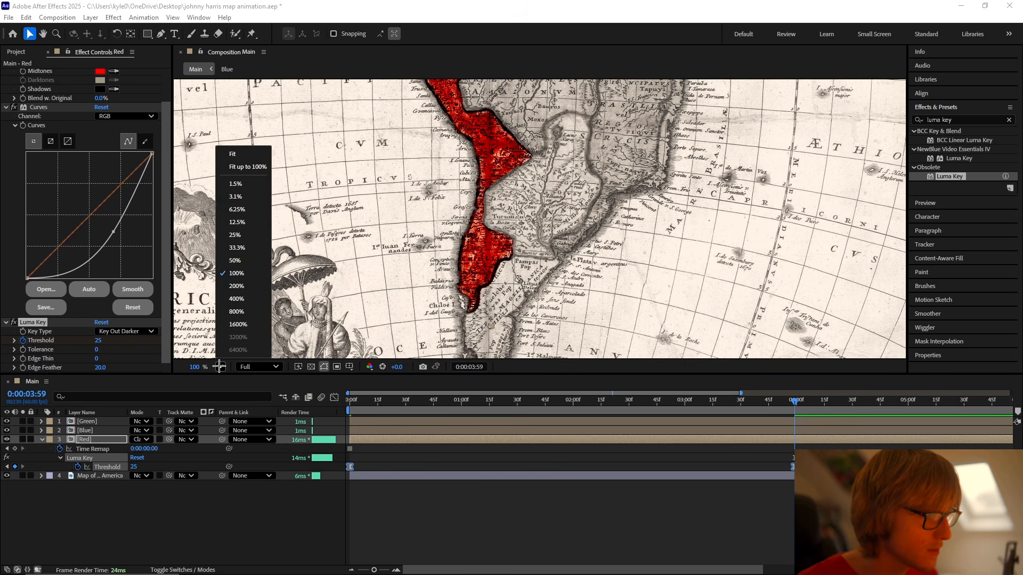
pyautogui.click(239, 166)
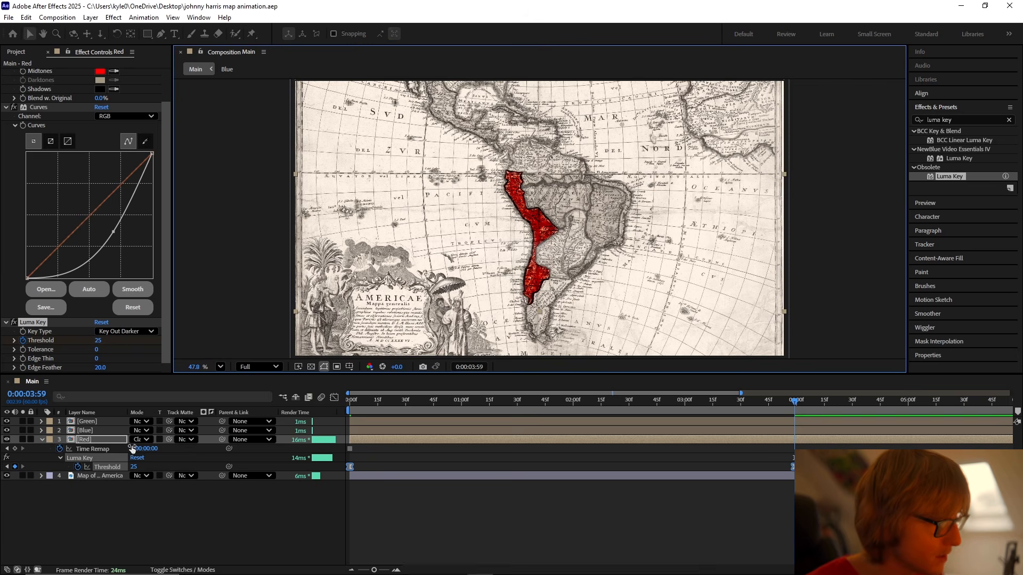
pyautogui.hotkey('ctrl', 's')
pyautogui.click(41, 439)
# Step: Set the Blue layer's blending mode to Hard Light and save the project
pyautogui.click(93, 438)
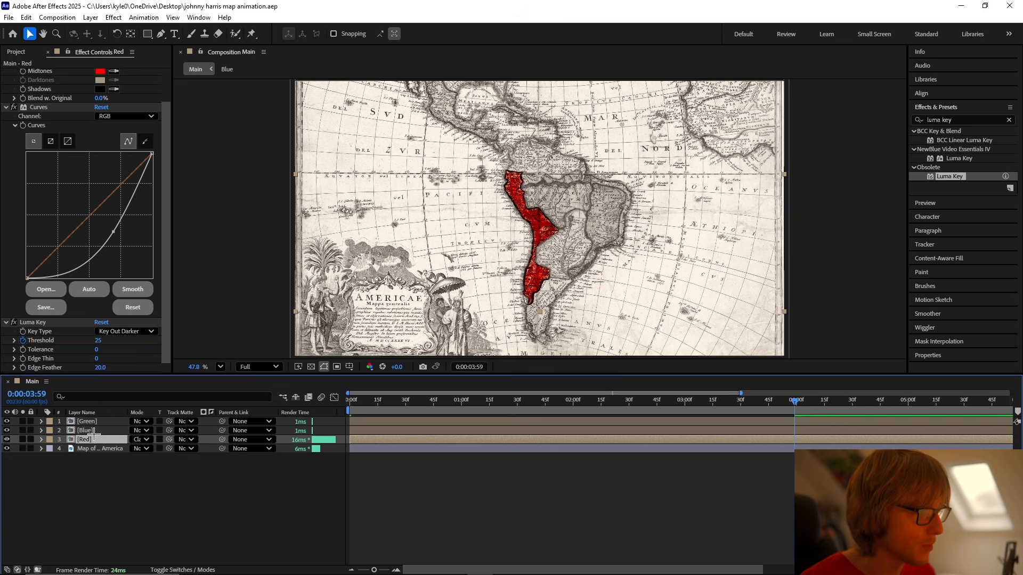
pyautogui.click(88, 431)
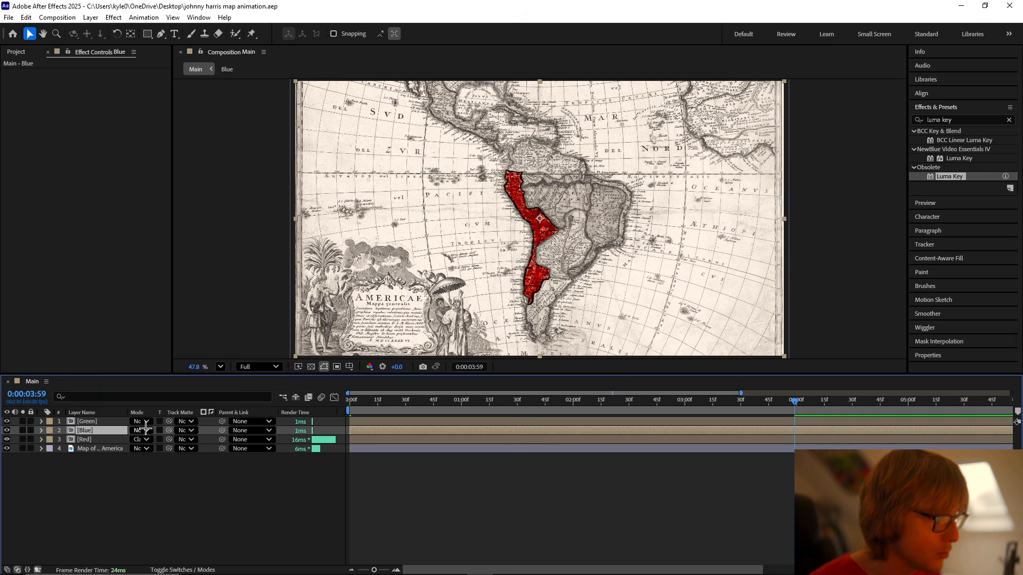
pyautogui.click(141, 431)
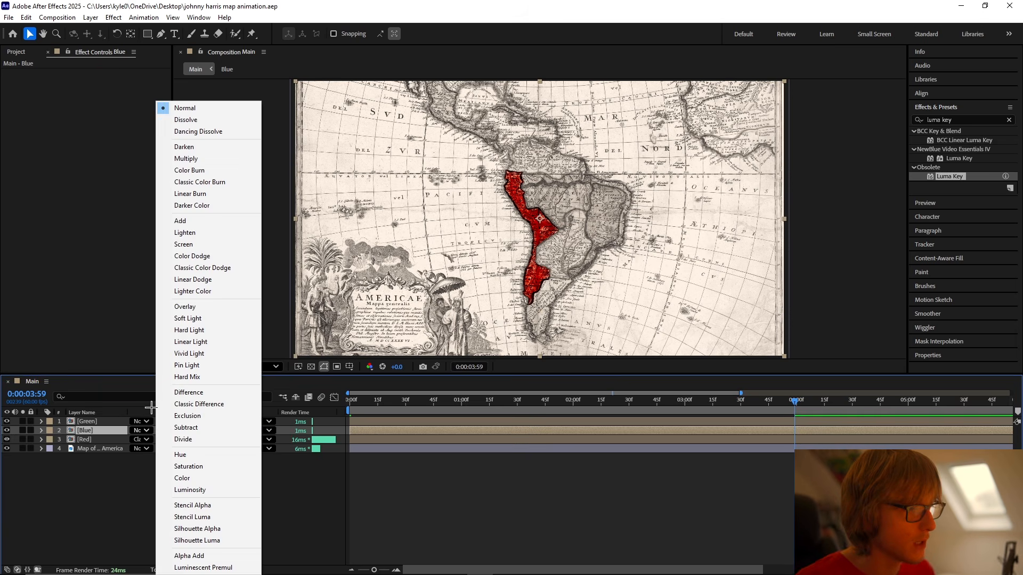
pyautogui.click(176, 330)
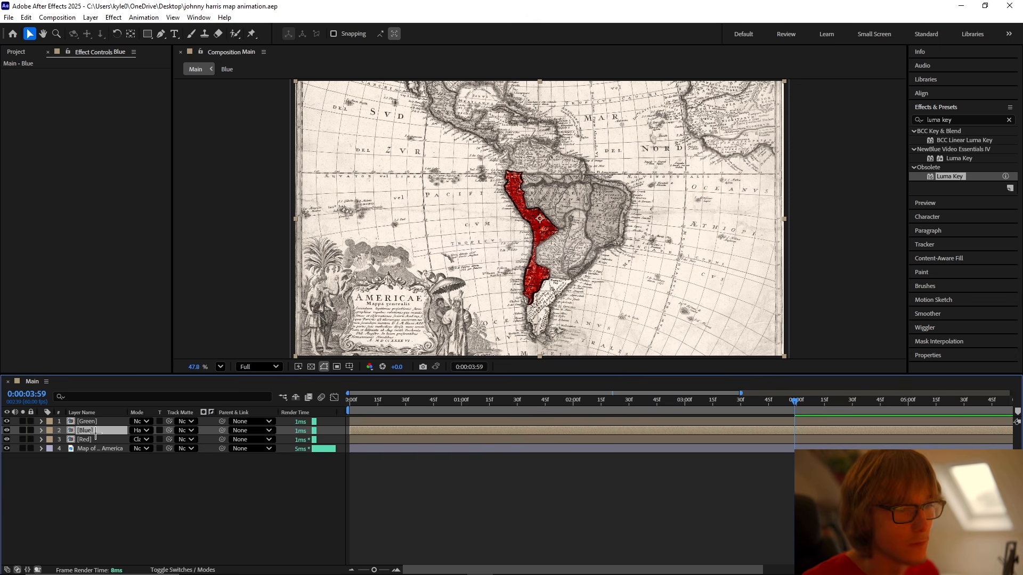
pyautogui.hotkey('ctrl', 's')
# Step: Copy the CC Toner and Curves effects from the Red layer onto the Blue layer
pyautogui.click(85, 439)
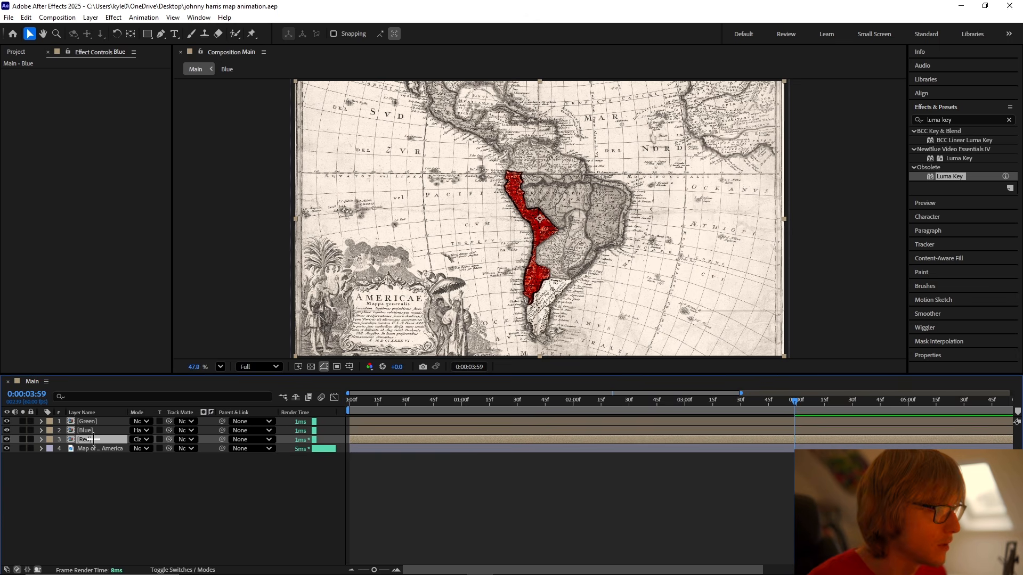
pyautogui.keyDown('ctrl'); pyautogui.click(45, 146); pyautogui.keyUp('ctrl')
pyautogui.hotkey('ctrl', 'c')
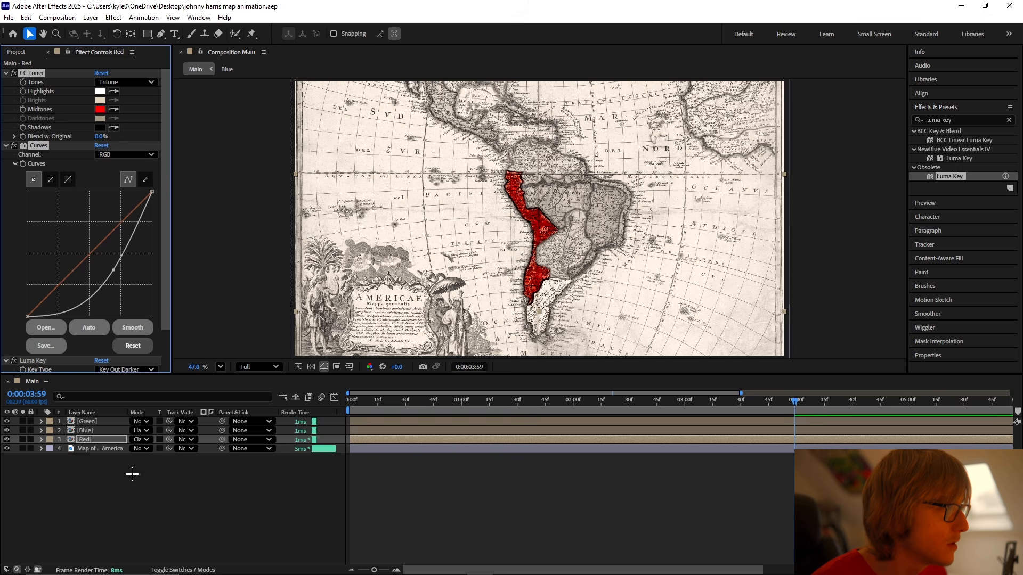
pyautogui.hotkey('ctrl', 'Up')
pyautogui.hotkey('ctrl', 'v')
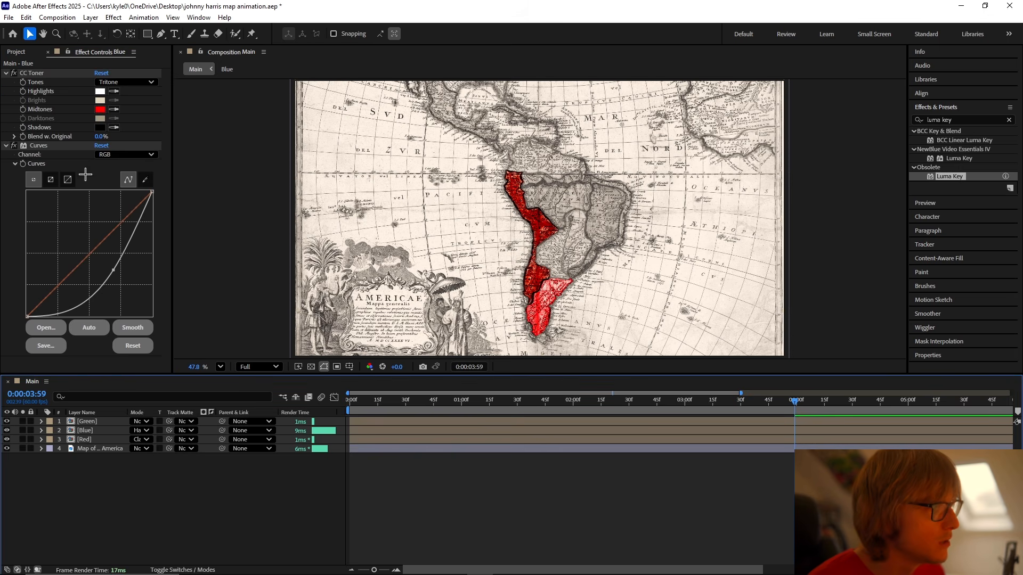
# Step: Set the CC Toner midtones colour on the Blue layer to blue, 00499C
pyautogui.click(100, 109)
pyautogui.moveTo(539, 210); pyautogui.dragTo(522, 433)
pyautogui.click(544, 360)
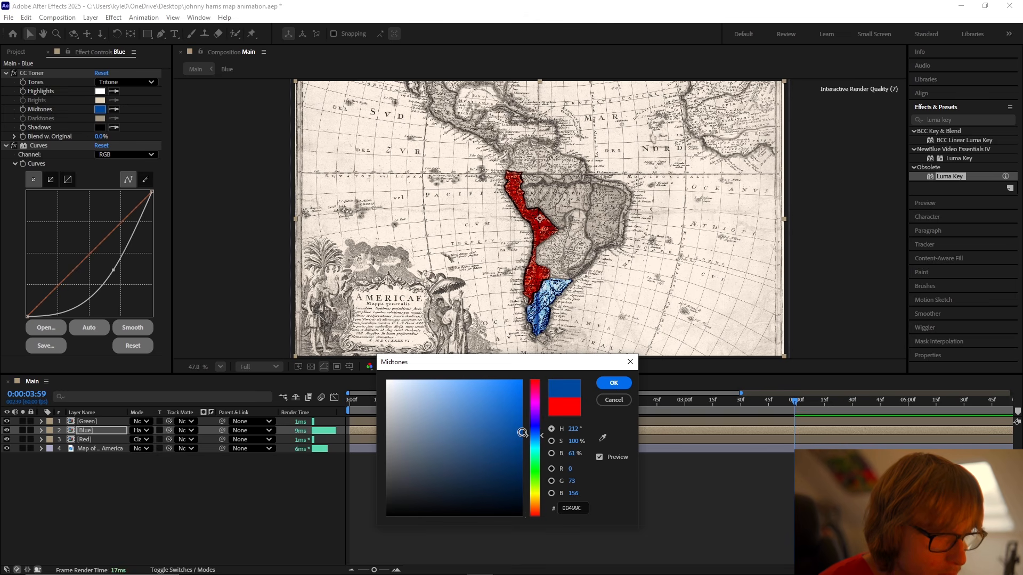
pyautogui.click(613, 384)
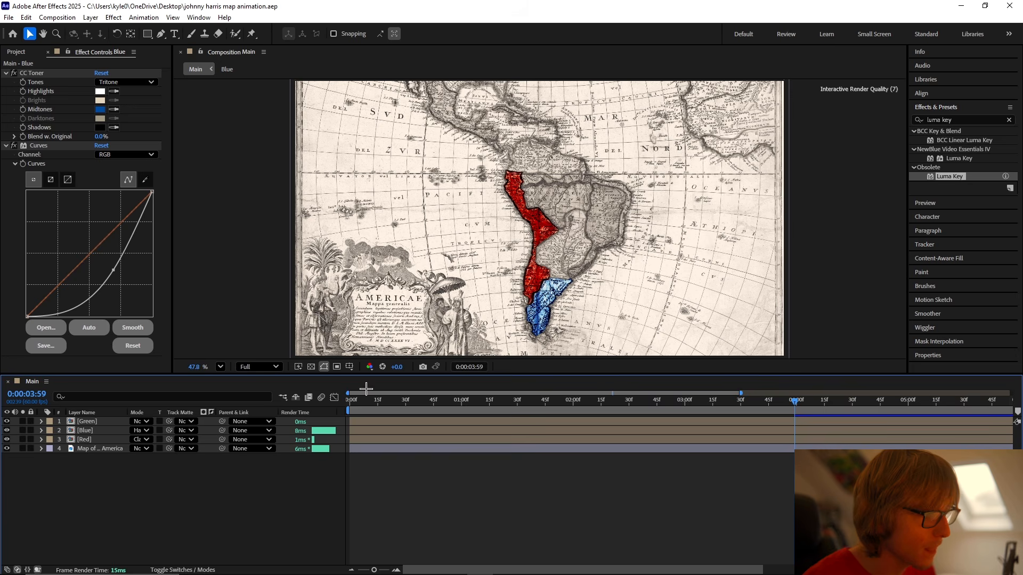
# Step: Copy the Luma Key effect from the Red layer onto the Blue layer and reset its settings there
pyautogui.click(85, 439)
pyautogui.scroll(-2, 34, 346)
pyautogui.click(50, 322)
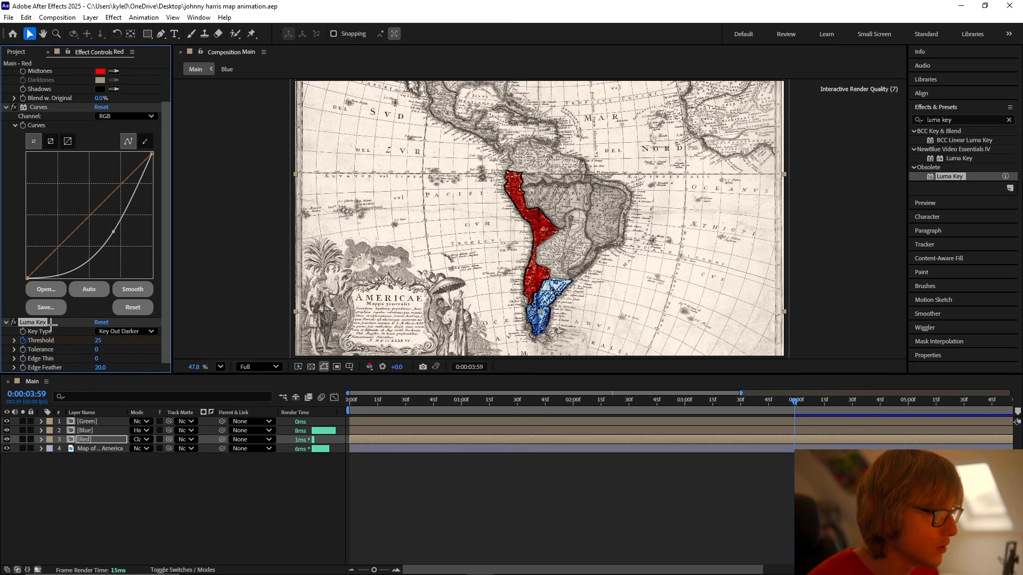
pyautogui.hotkey('ctrl', 'c')
pyautogui.click(85, 431)
pyautogui.hotkey('ctrl', 'v')
pyautogui.scroll(-2, 113, 335)
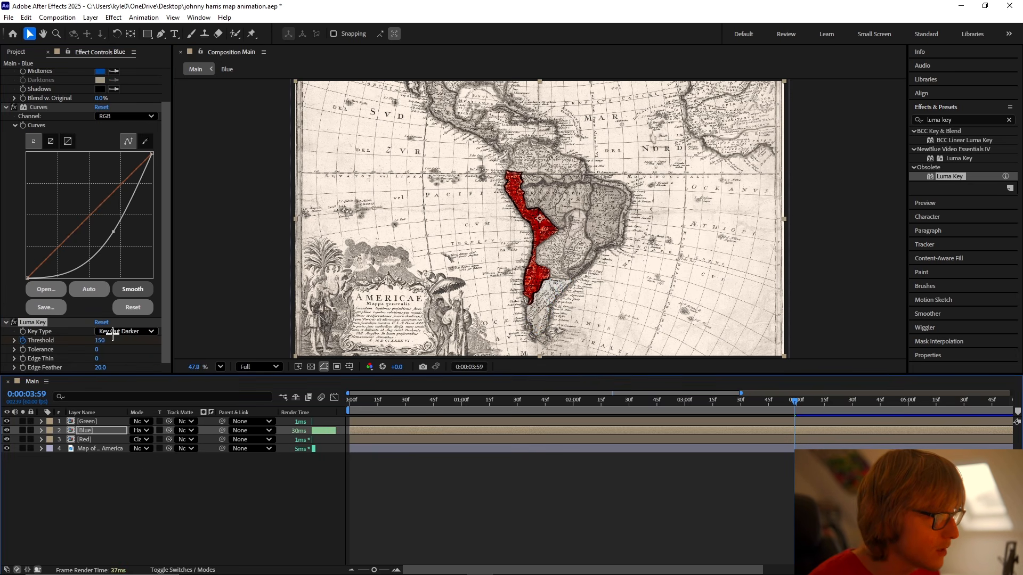
pyautogui.click(102, 322)
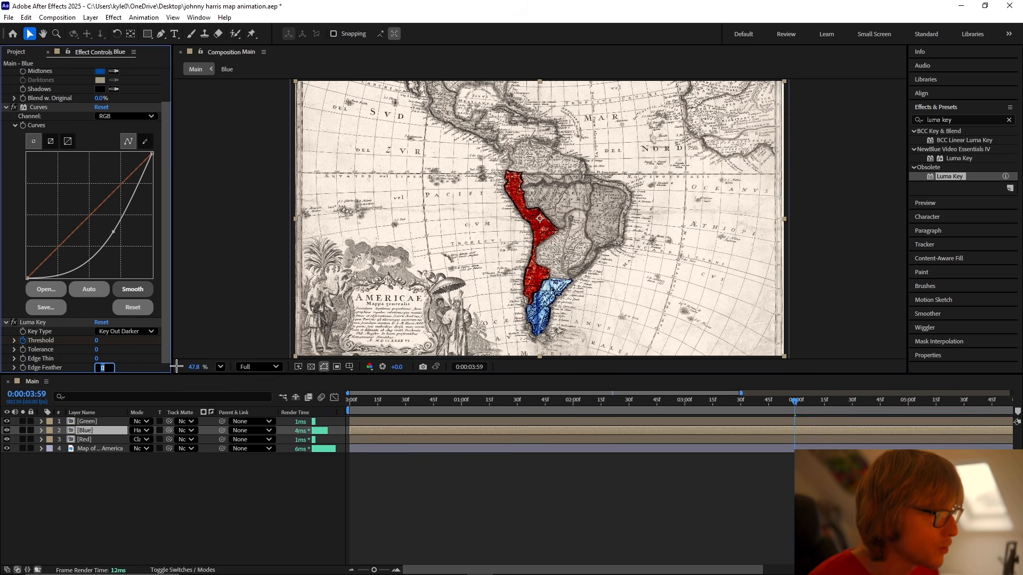
# Step: Set the Luma Key Edge Feather on the Blue layer to 40 and enable keyframing for its Threshold
pyautogui.press('Return')
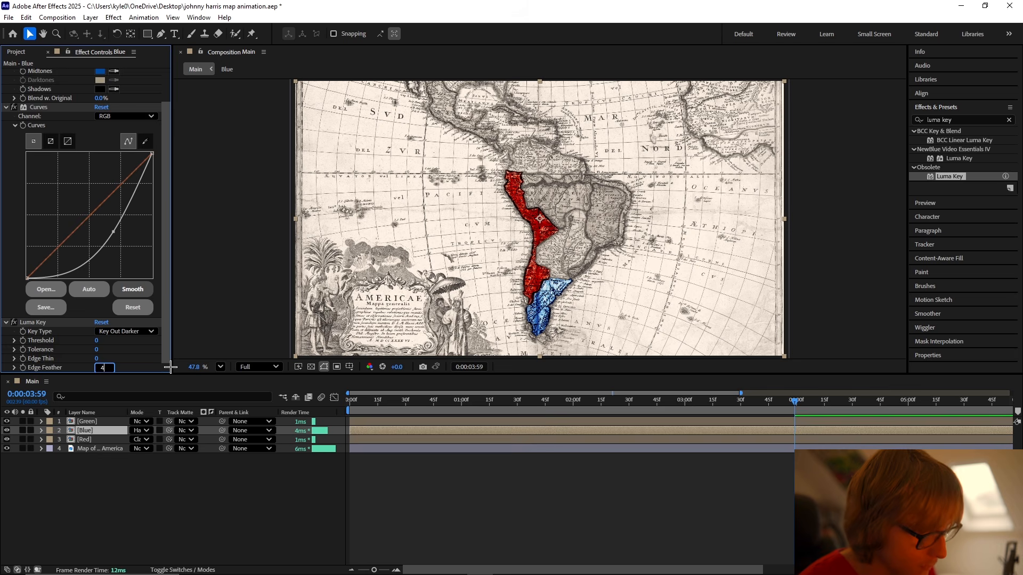
pyautogui.write('0')
pyautogui.press('Return')
pyautogui.click(23, 341)
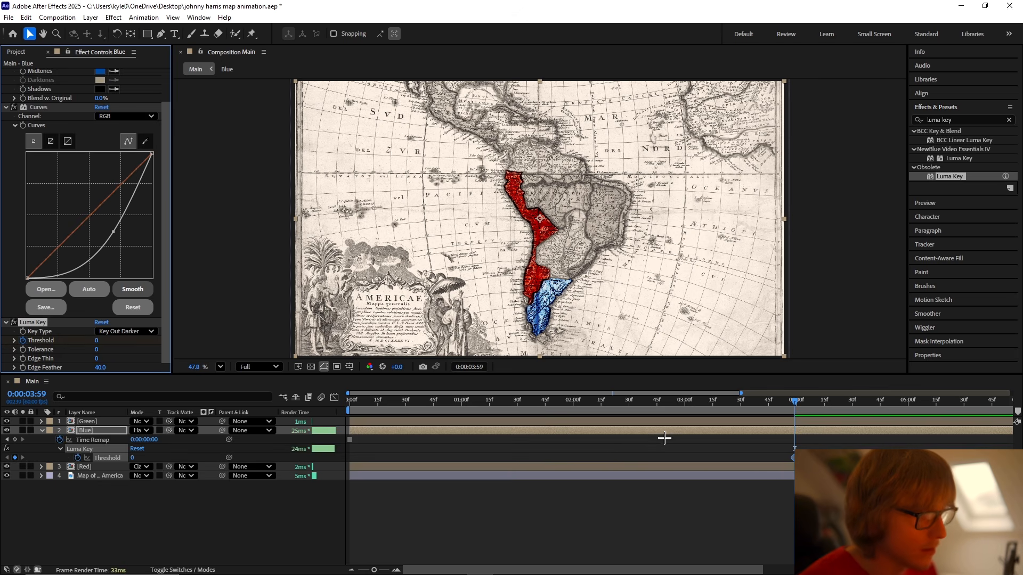
# Step: Move the Blue layer's Threshold keyframe to 0:00:00:37 and set the Threshold there to 175
pyautogui.moveTo(791, 458); pyautogui.dragTo(419, 460)
pyautogui.click(420, 401)
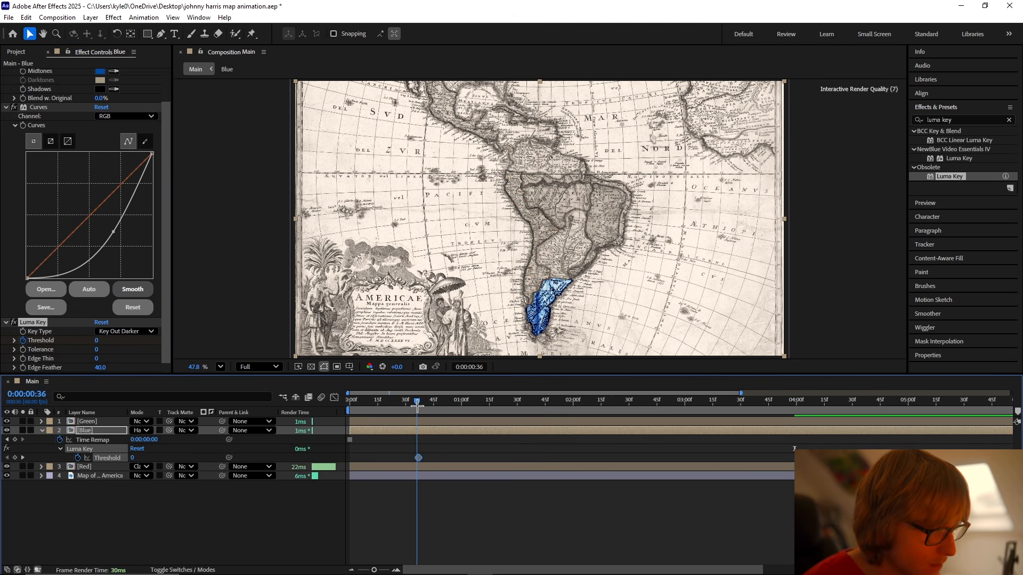
pyautogui.scroll(5, 543, 299)
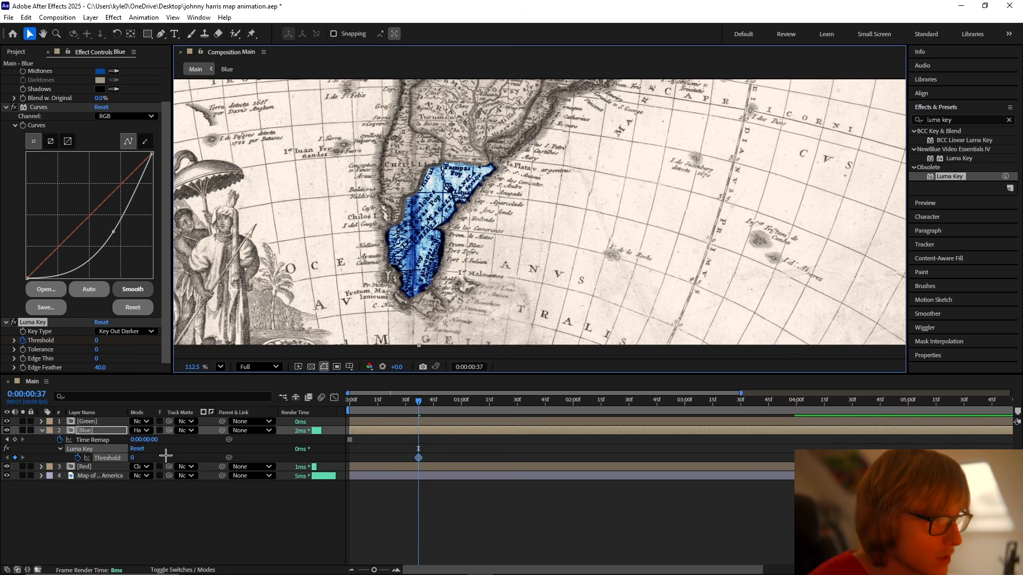
pyautogui.moveTo(133, 458)
pyautogui.mouseDown()
pyautogui.moveTo(229, 456)
pyautogui.moveTo(152, 457)
pyautogui.mouseUp()
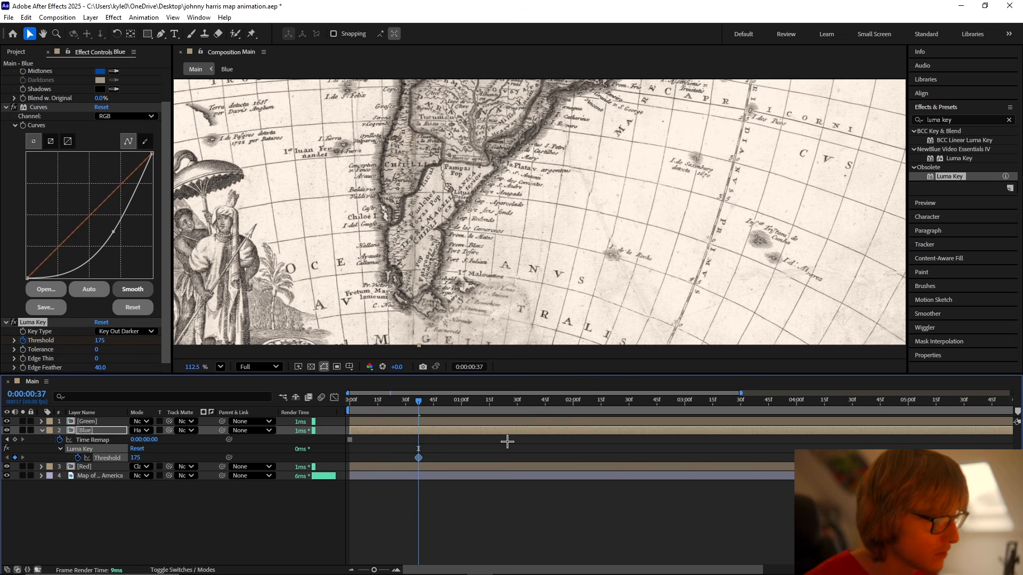
# Step: Add a keyframe with a Threshold of 0 at 5 seconds on the Blue layer
pyautogui.press('-')
pyautogui.moveTo(392, 406); pyautogui.dragTo(680, 417)
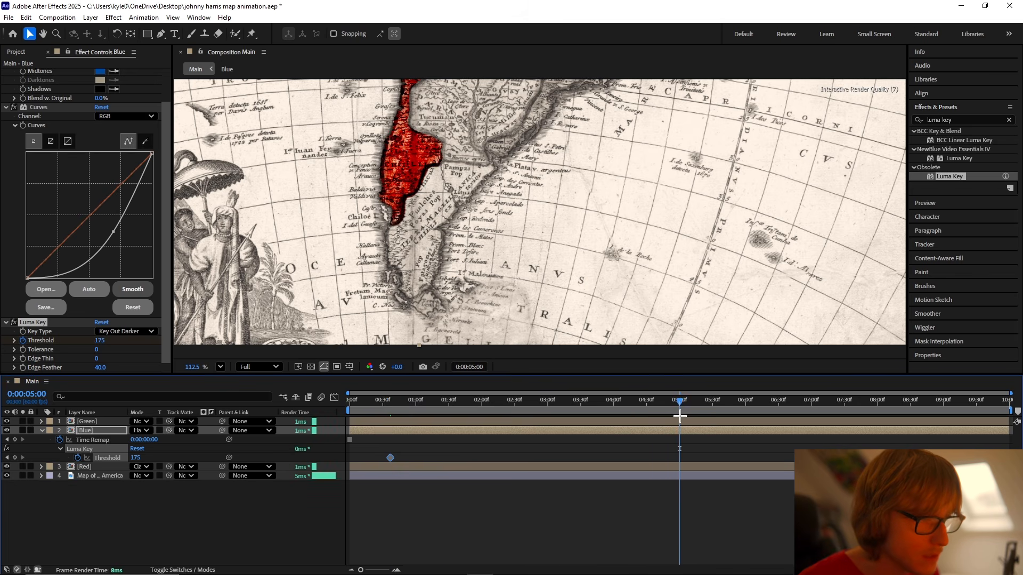
pyautogui.moveTo(130, 460)
pyautogui.mouseDown()
pyautogui.moveTo(50, 465)
pyautogui.moveTo(130, 459)
pyautogui.mouseUp()
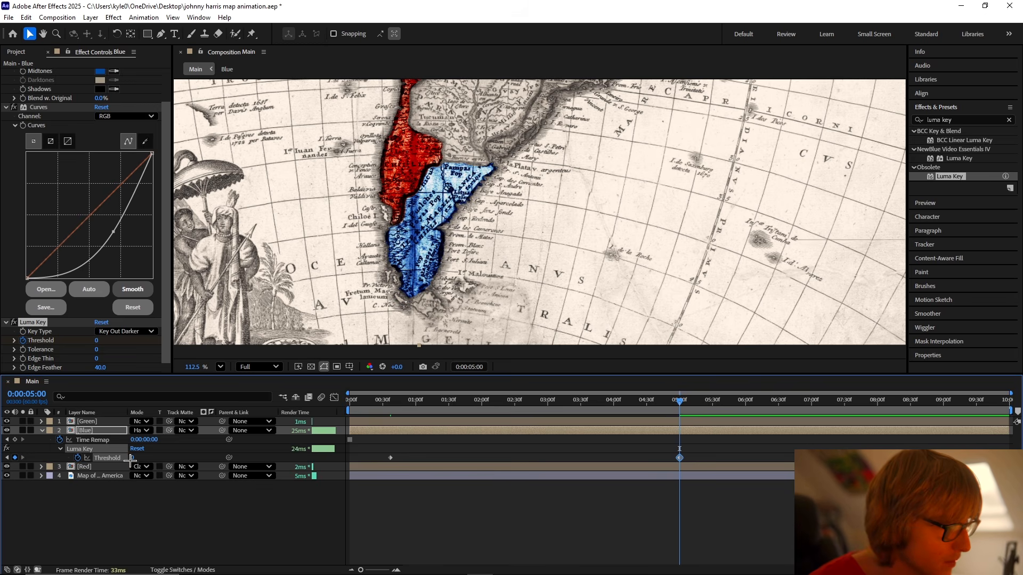
# Step: Apply Easy Ease to both Threshold keyframes of the Blue layer and collapse its keyframed properties
pyautogui.rightClick(116, 459)
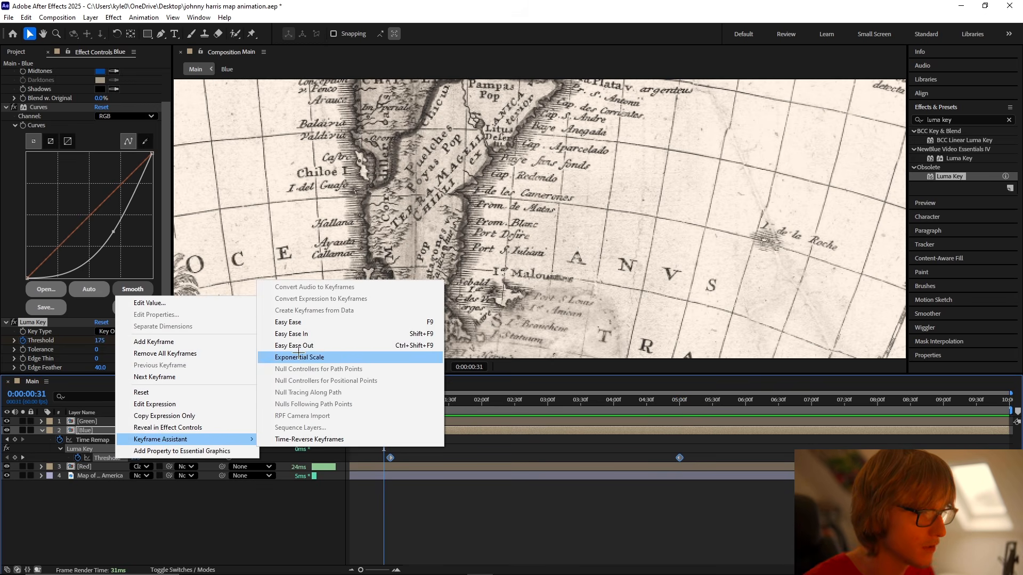
pyautogui.click(326, 323)
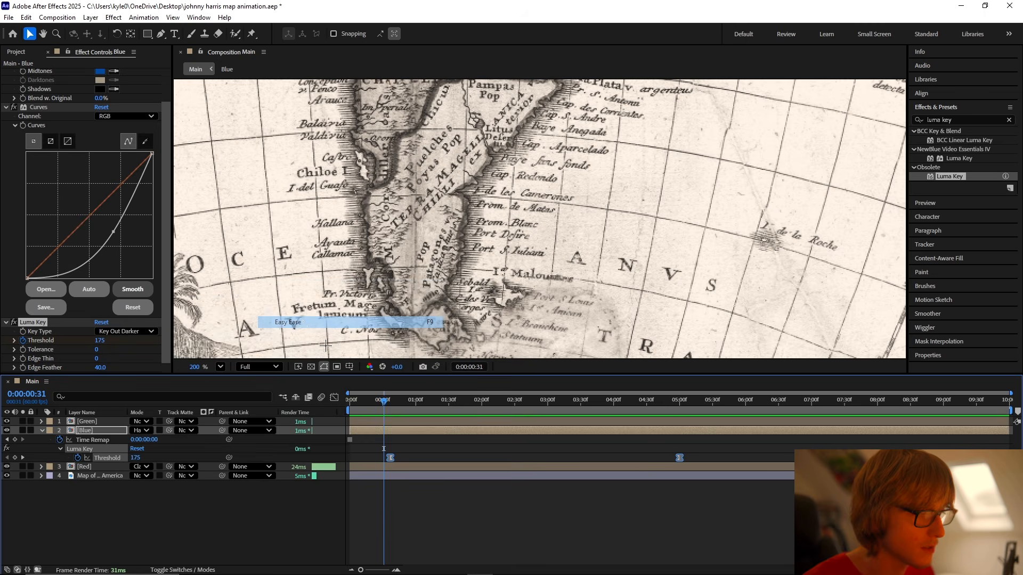
pyautogui.click(219, 367)
pyautogui.click(254, 170)
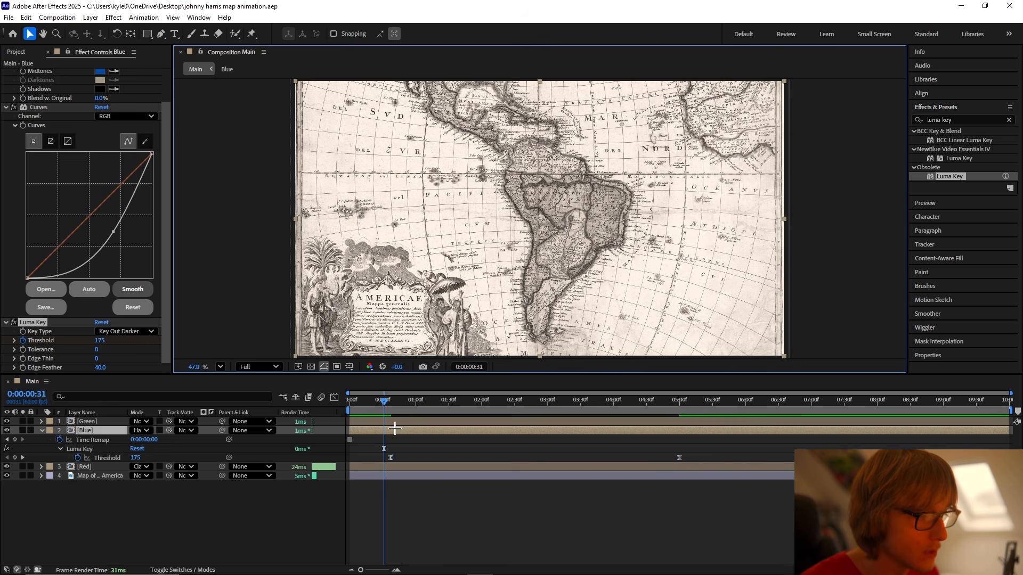
pyautogui.press('u')
# Step: Copy the CC Toner and Curves effects from the Red layer onto the Green layer
pyautogui.click(101, 437)
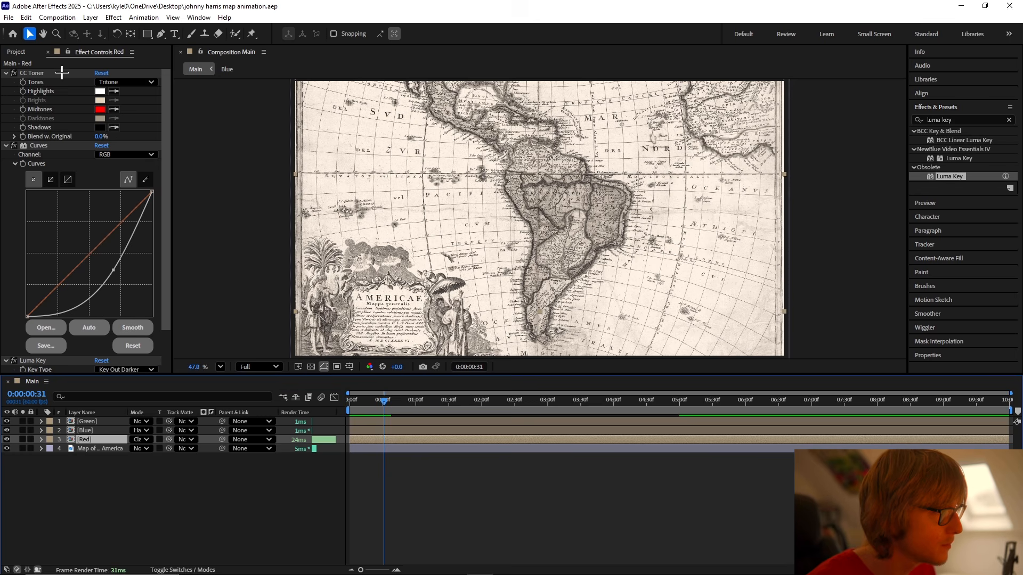
pyautogui.scroll(-2, 95, 354)
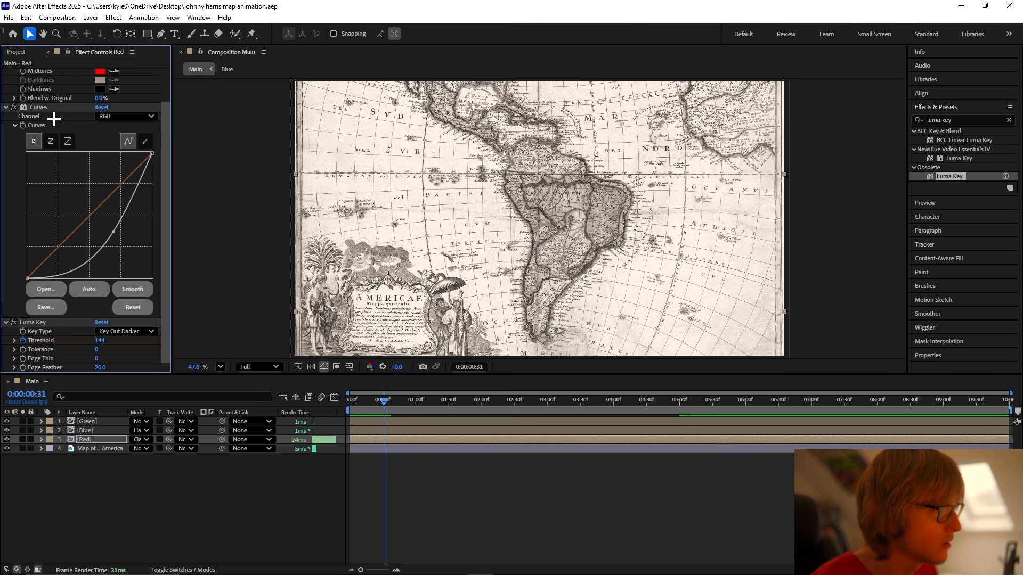
pyautogui.click(38, 107)
pyautogui.press('u')
pyautogui.click(93, 422)
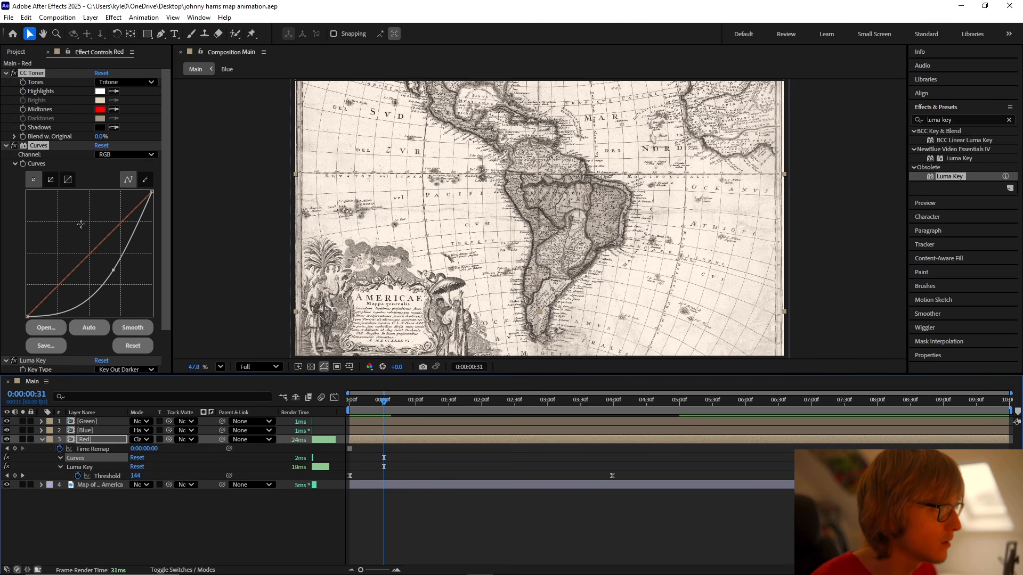
# Step: Set the Green layer's blending mode to Classic Color Burn with the playhead at 0:00:02:24
pyautogui.moveTo(384, 404); pyautogui.dragTo(508, 405)
pyautogui.click(144, 421)
pyautogui.click(200, 181)
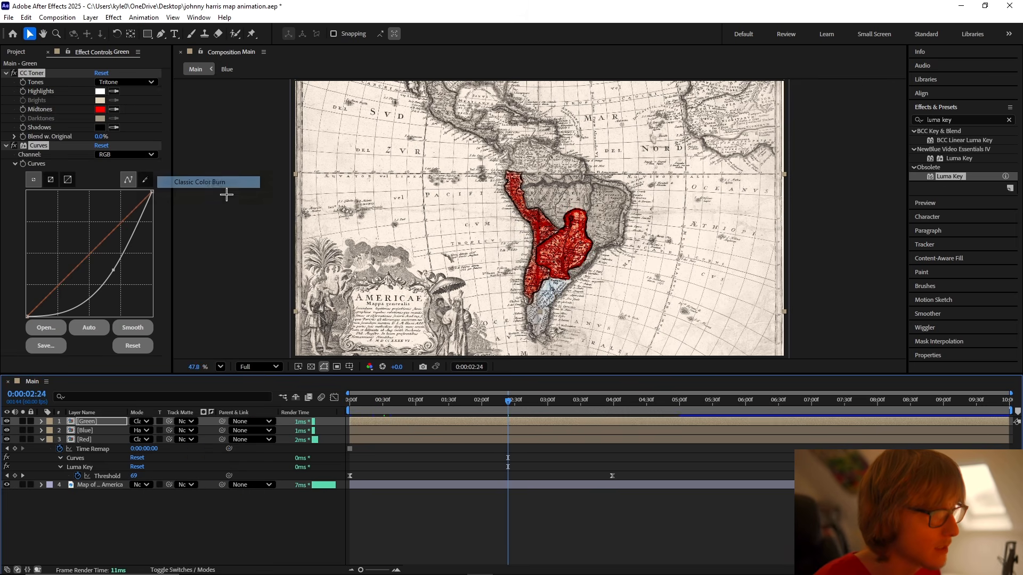
# Step: Set the CC Toner midtones colour on the Green layer to light green, 4DFF66
pyautogui.click(101, 109)
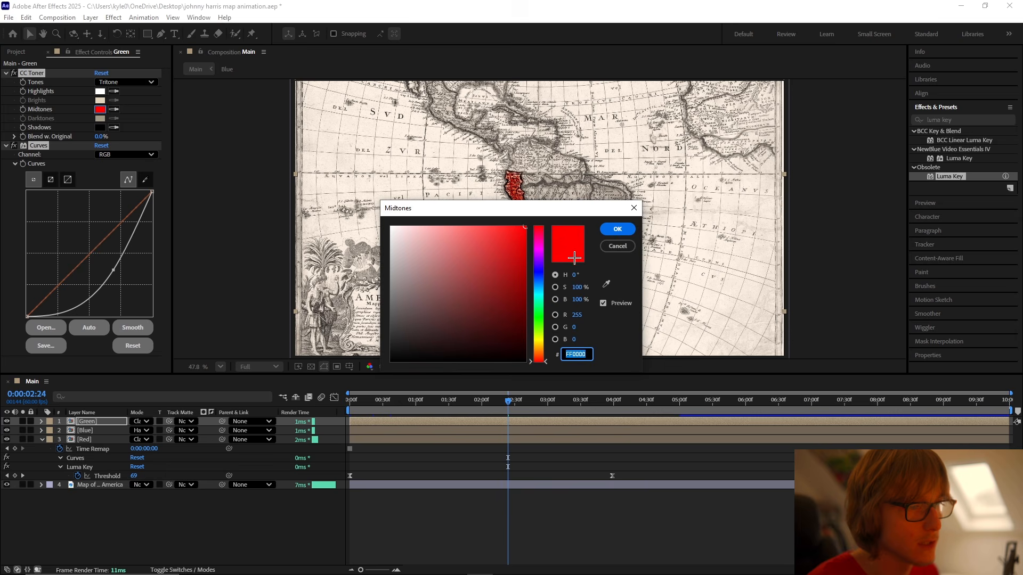
pyautogui.moveTo(479, 206); pyautogui.dragTo(477, 342)
pyautogui.click(539, 449)
pyautogui.moveTo(539, 449); pyautogui.dragTo(540, 451)
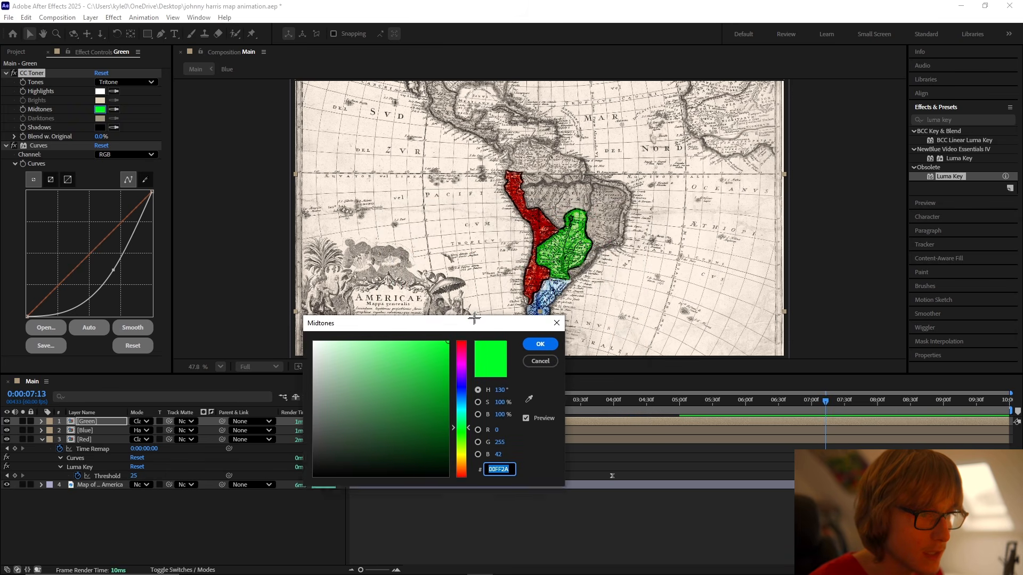
pyautogui.click(405, 352)
pyautogui.moveTo(405, 352); pyautogui.dragTo(395, 340)
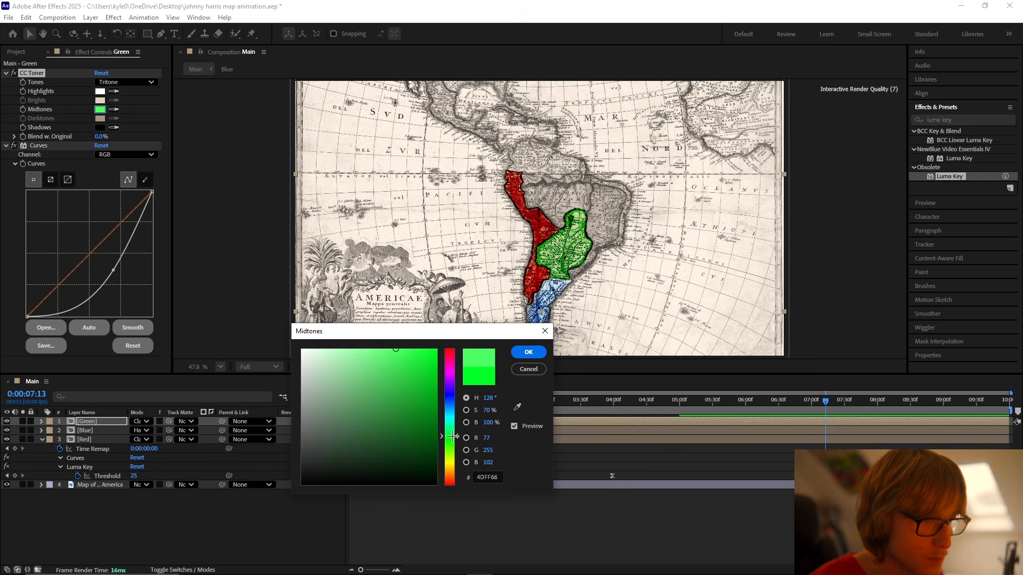
pyautogui.click(529, 352)
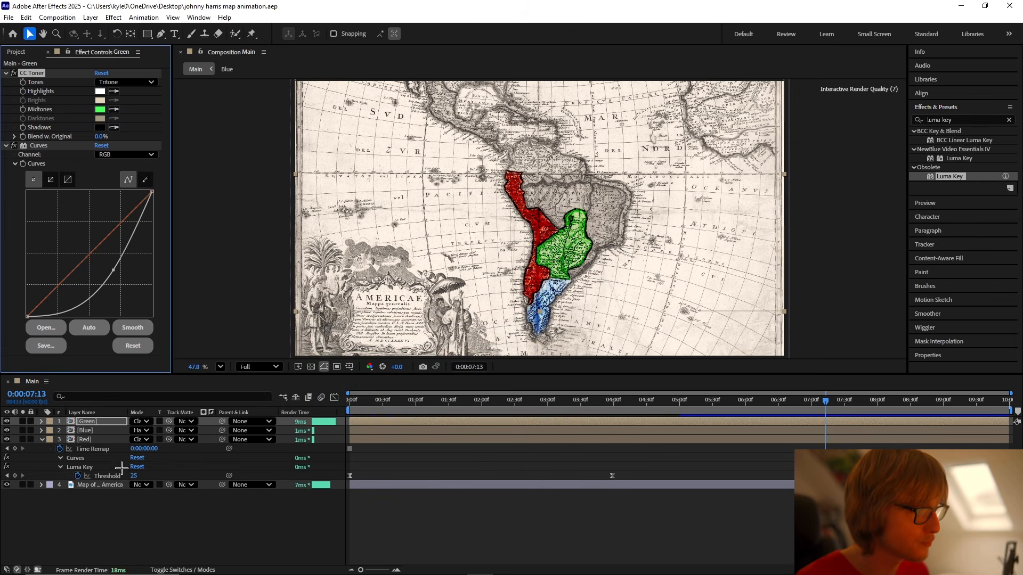
# Step: Copy the Luma Key effect from the Red layer onto the Green layer and shift its Threshold keyframes to start at 2 seconds
pyautogui.click(88, 442)
pyautogui.hotkey('ctrl', 'v')
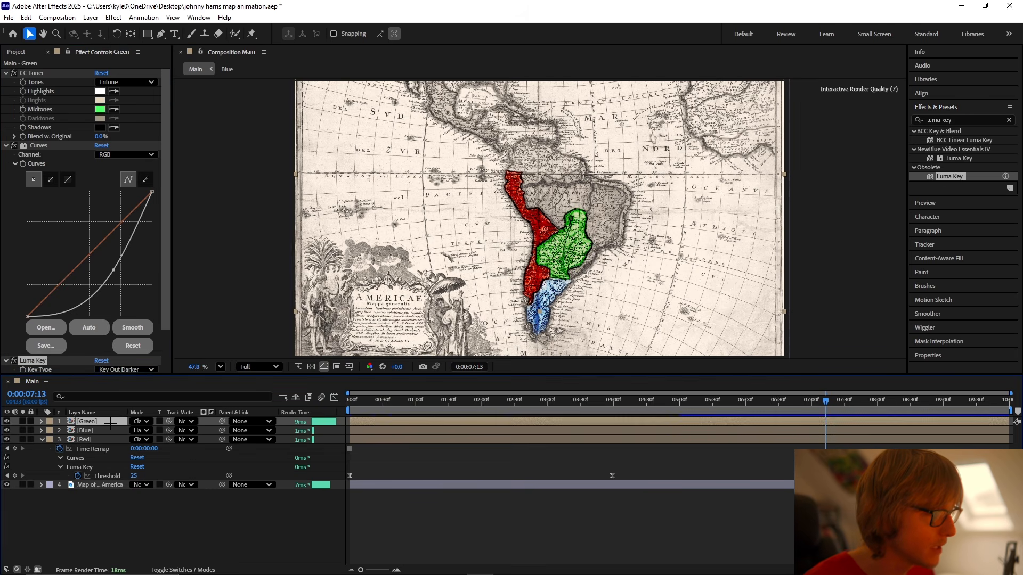
pyautogui.click(107, 449)
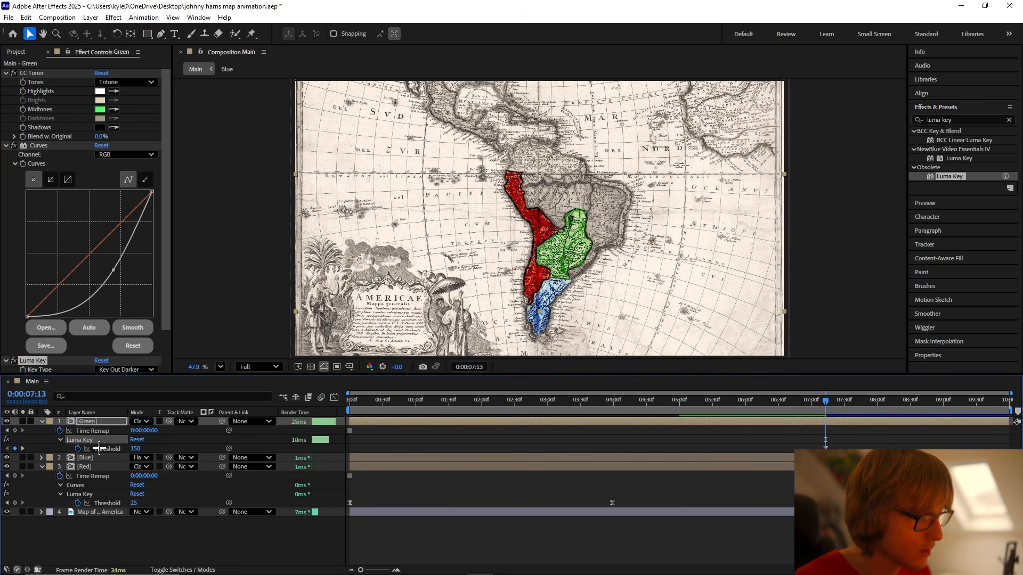
pyautogui.moveTo(825, 448); pyautogui.dragTo(482, 447)
pyautogui.click(486, 460)
pyautogui.press('u')
pyautogui.click(79, 440)
pyautogui.click(483, 399)
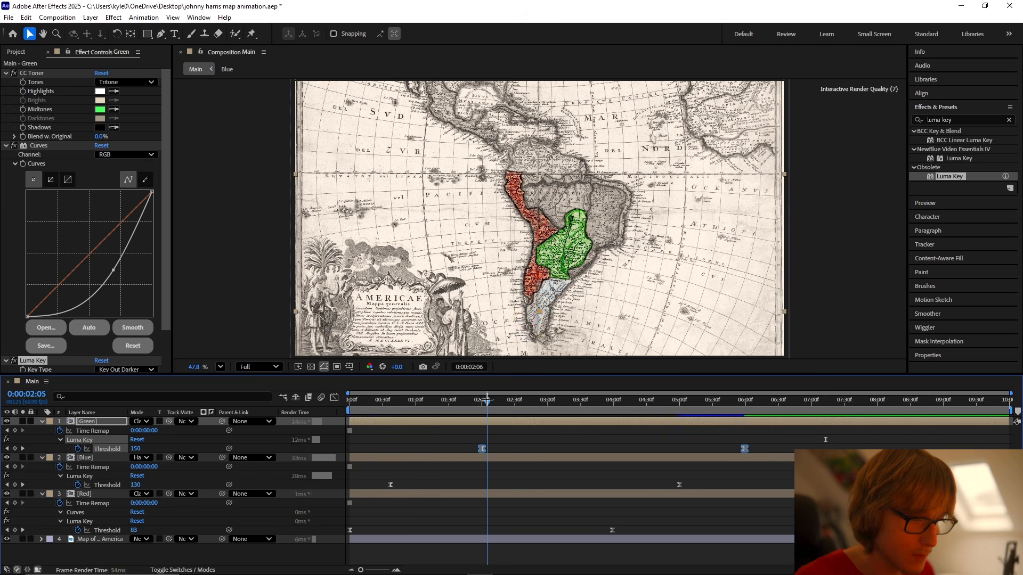
pyautogui.click(481, 401)
pyautogui.click(479, 434)
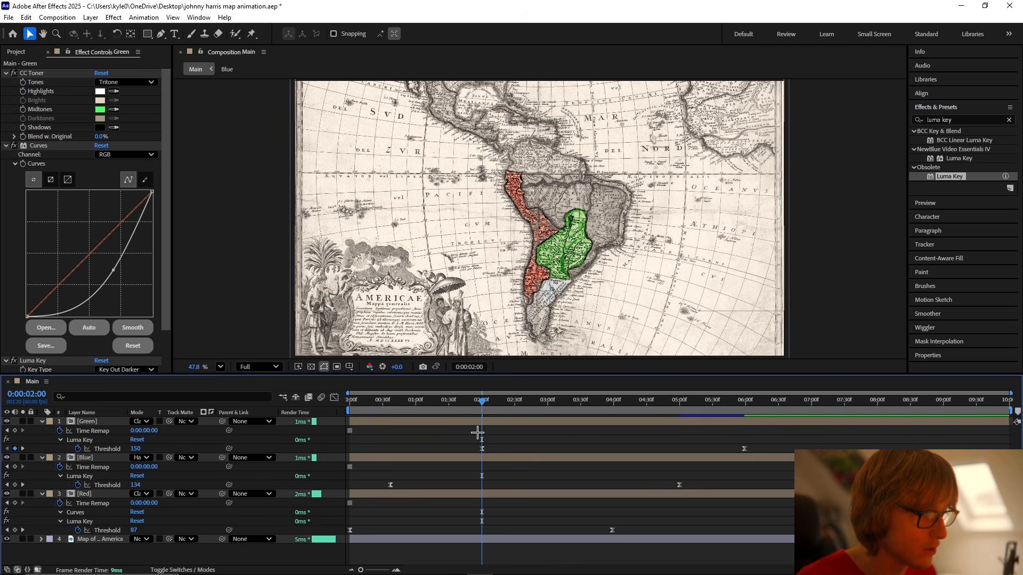
# Step: Set the Green layer's Luma Key Threshold to 225 at 2 seconds and save the project
pyautogui.scroll(3, 563, 298)
pyautogui.scroll(3, 563, 299)
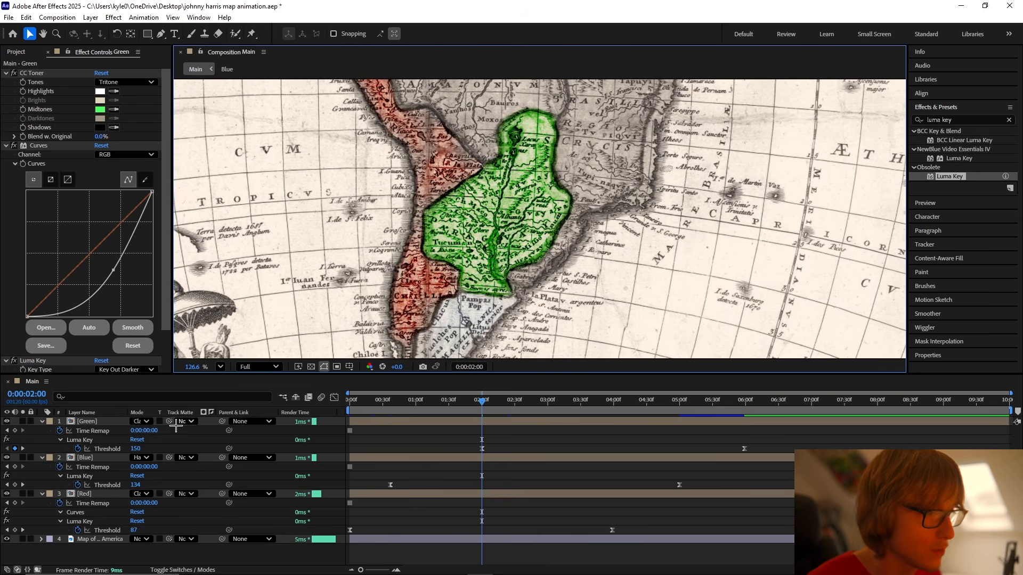
pyautogui.moveTo(137, 451); pyautogui.dragTo(140, 452)
pyautogui.hotkey('ctrl', 's')
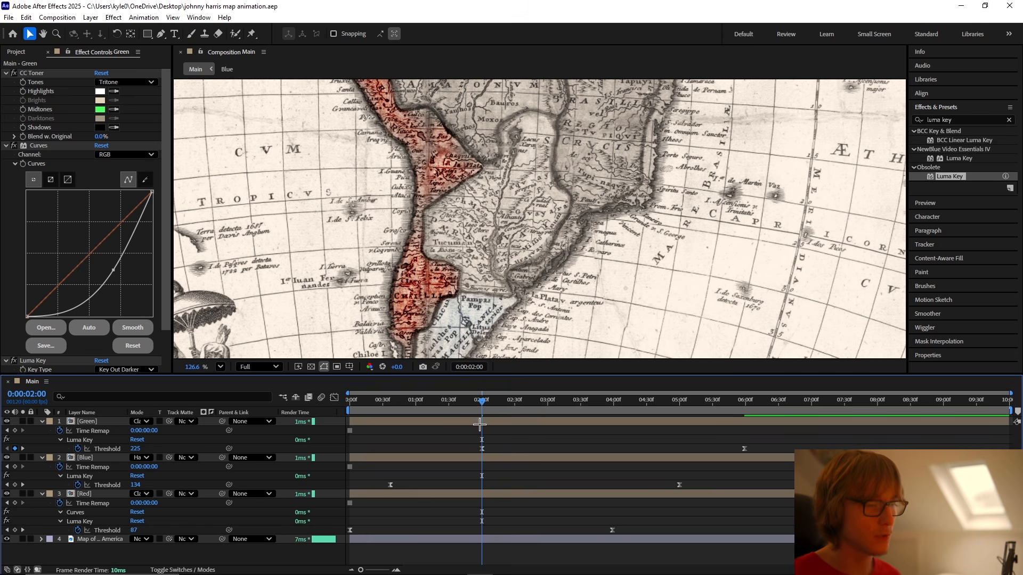
# Step: Adjust the Green layer's Luma Key Threshold at the 6-second keyframe
pyautogui.moveTo(481, 404); pyautogui.dragTo(745, 406)
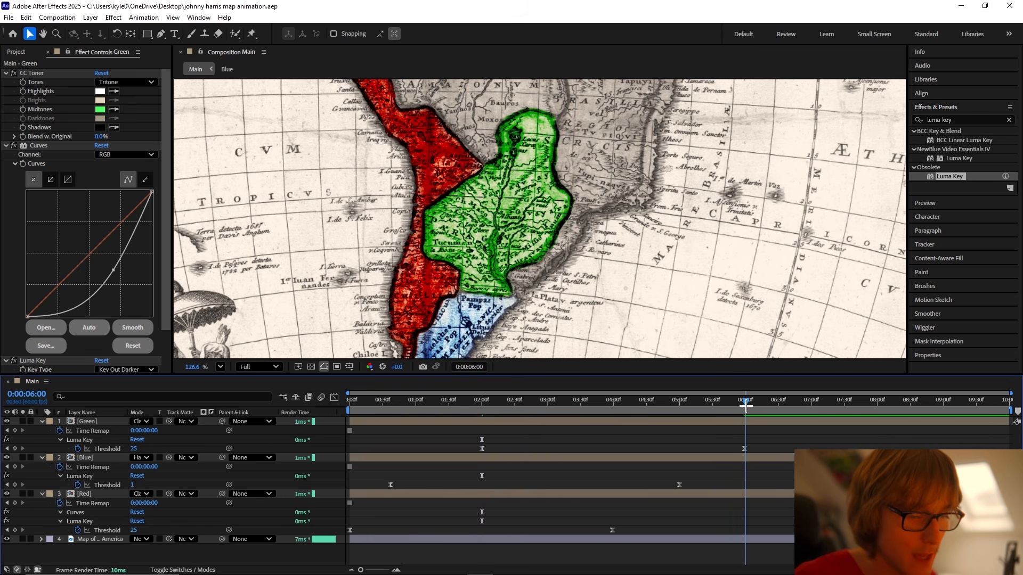
pyautogui.moveTo(137, 449); pyautogui.dragTo(173, 449)
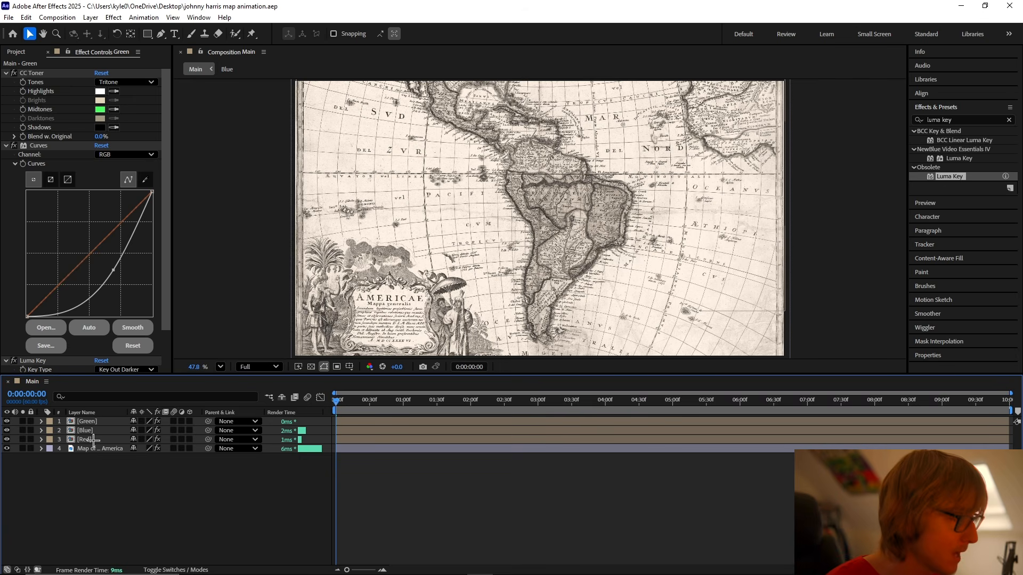
# Step: Parent the Red, Blue and Green layers to the Map of South America layer
pyautogui.click(95, 440)
pyautogui.keyDown('shift'); pyautogui.click(87, 421); pyautogui.keyUp('shift')
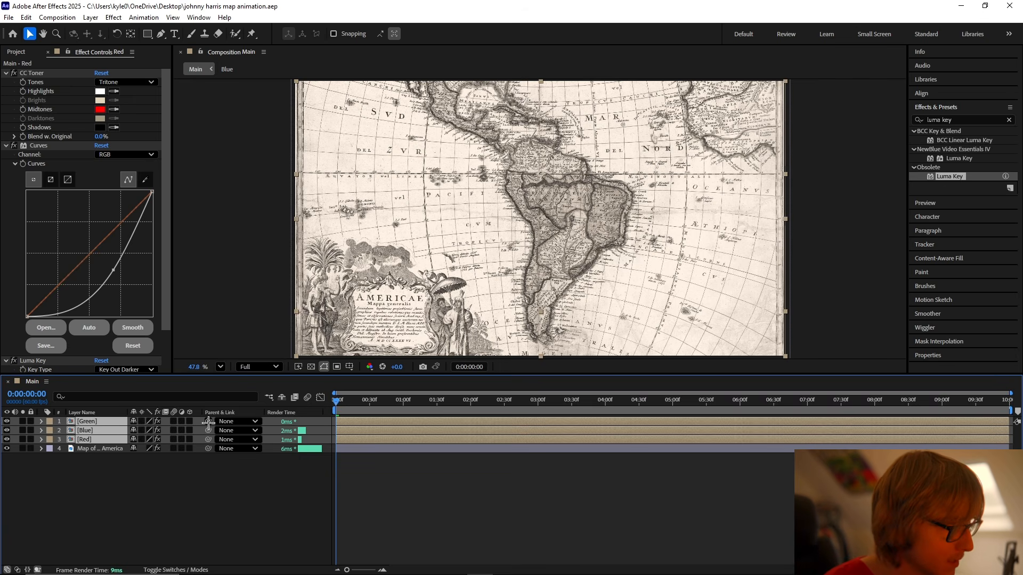
pyautogui.moveTo(208, 421); pyautogui.dragTo(116, 448)
# Step: Create a null object and move it to the top of the layer stack
pyautogui.click(116, 448)
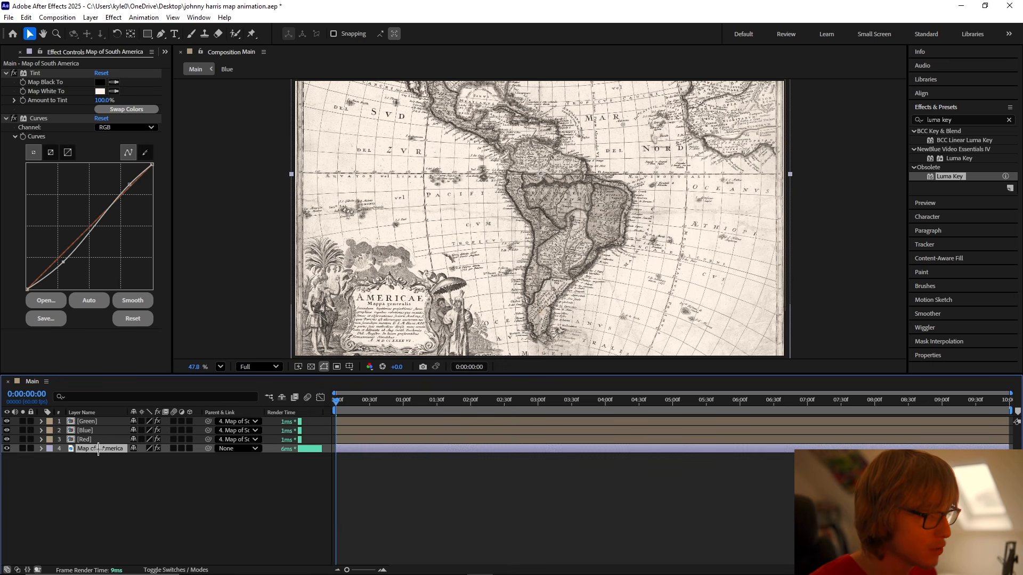
pyautogui.rightClick(211, 473)
pyautogui.moveTo(234, 373)
pyautogui.click(347, 434)
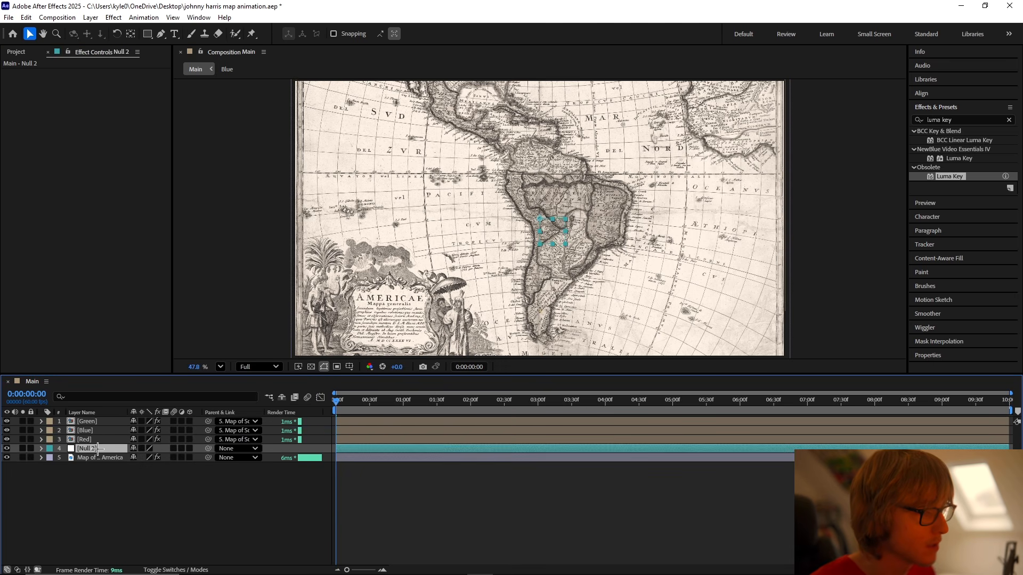
pyautogui.moveTo(88, 449); pyautogui.dragTo(101, 421)
# Step: Rename the null object Controller and parent the Map of South America layer to it
pyautogui.rightClick(99, 423)
pyautogui.click(134, 390)
pyautogui.write('C')
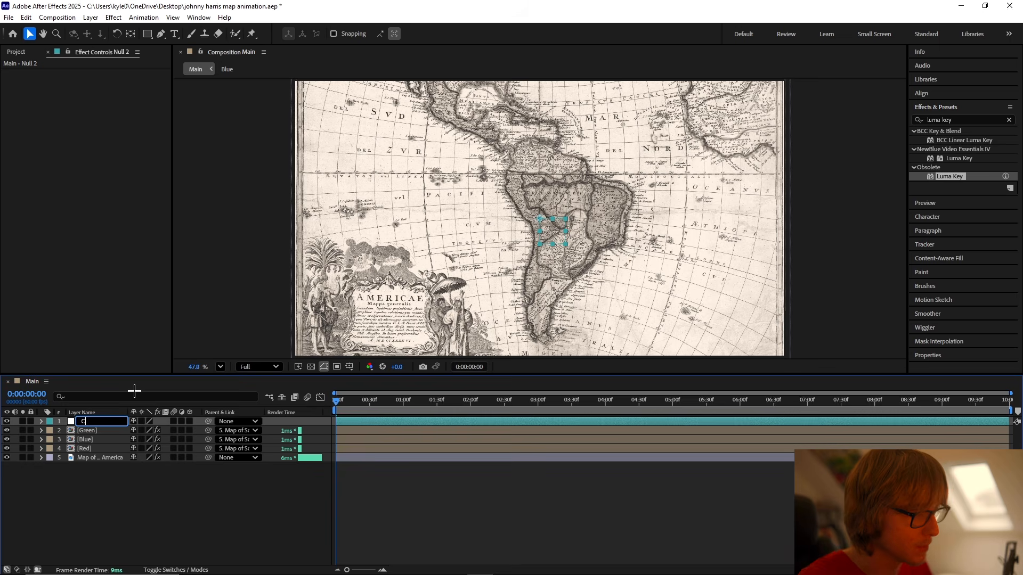
pyautogui.write('ontroller')
pyautogui.press('Return')
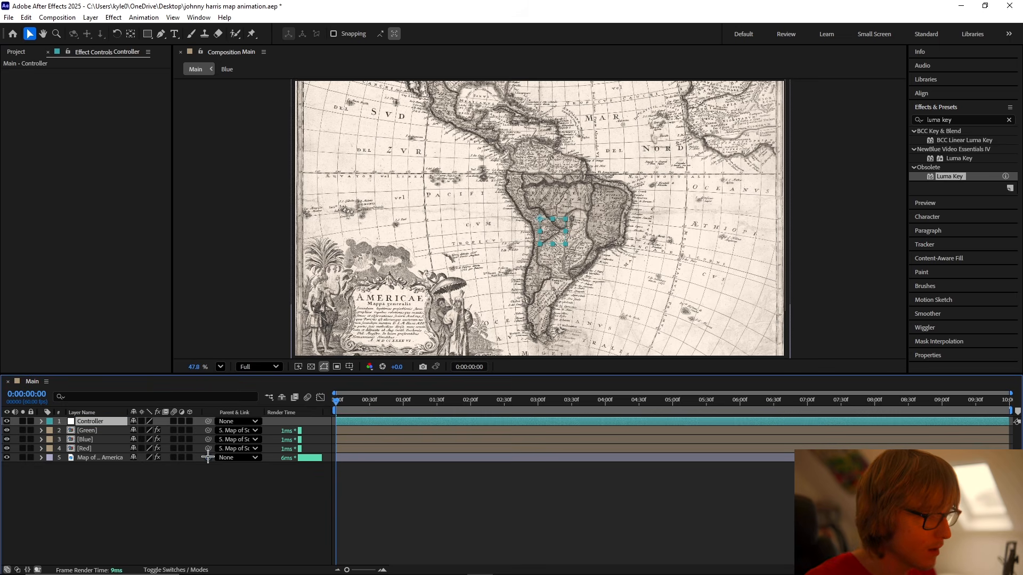
pyautogui.moveTo(208, 457); pyautogui.dragTo(104, 421)
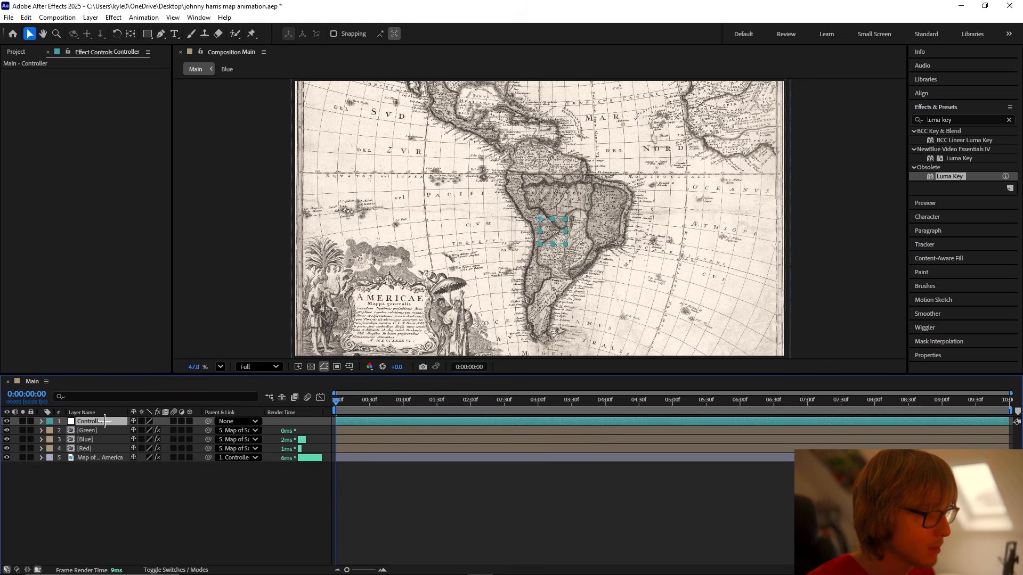
# Step: Turn all five layers into 3D layers and switch the composition's renderer to Classic 3D
pyautogui.click(216, 547)
pyautogui.moveTo(189, 422); pyautogui.dragTo(189, 457)
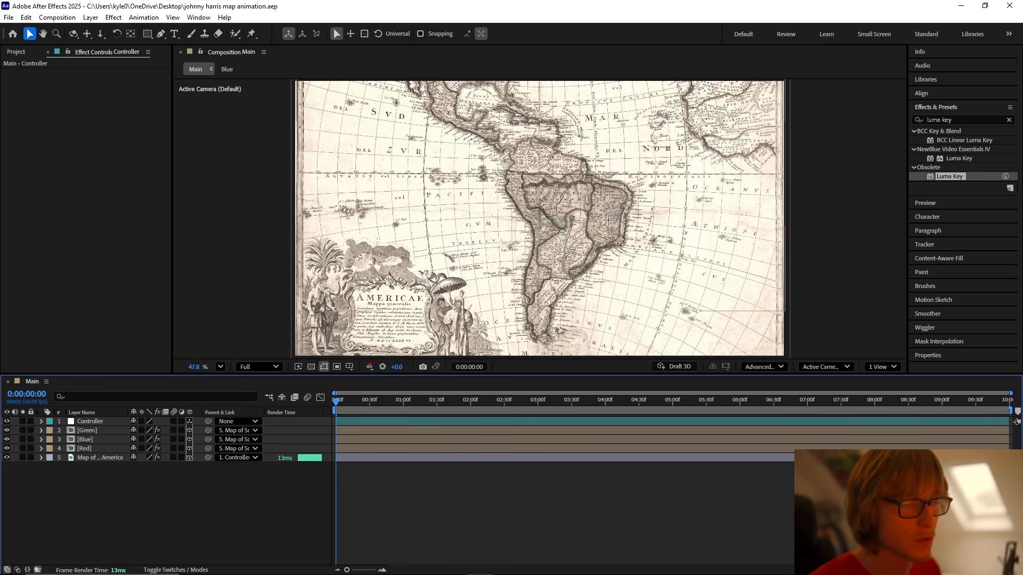
pyautogui.click(781, 367)
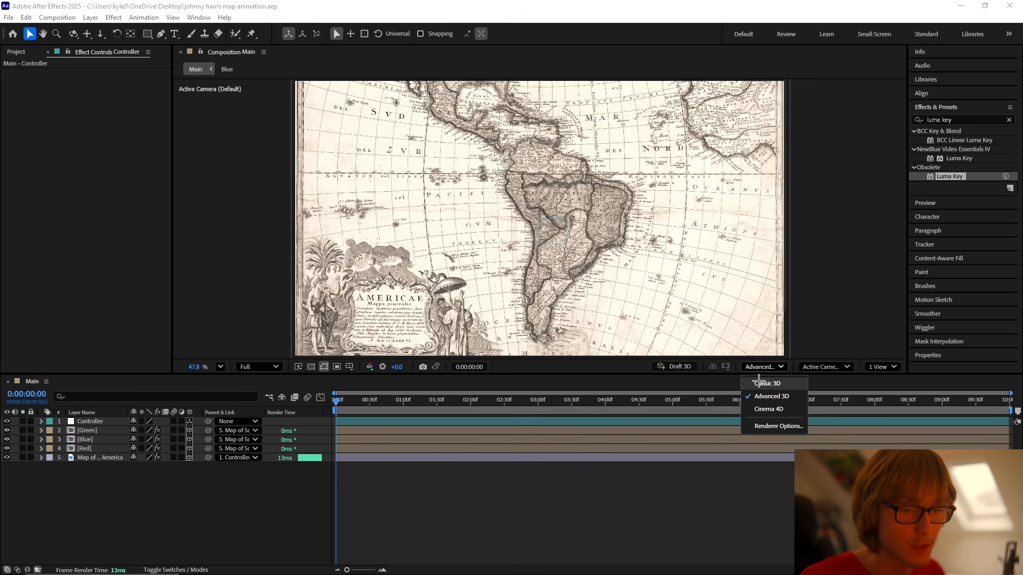
pyautogui.click(774, 383)
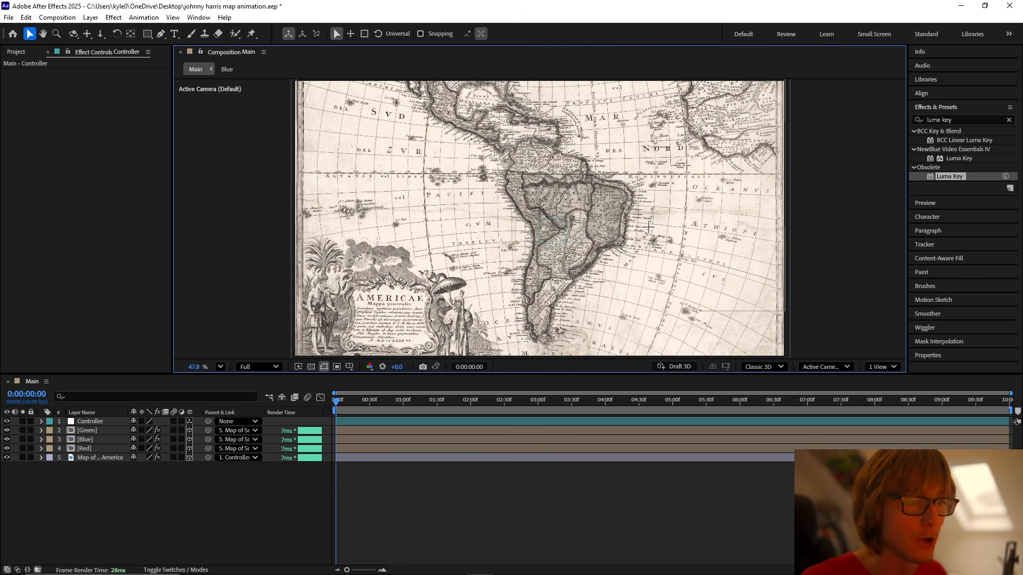
# Step: Save the project and reveal the Position, Scale and Rotation properties of the Controller layer
pyautogui.hotkey('ctrl', 's')
pyautogui.click(101, 457)
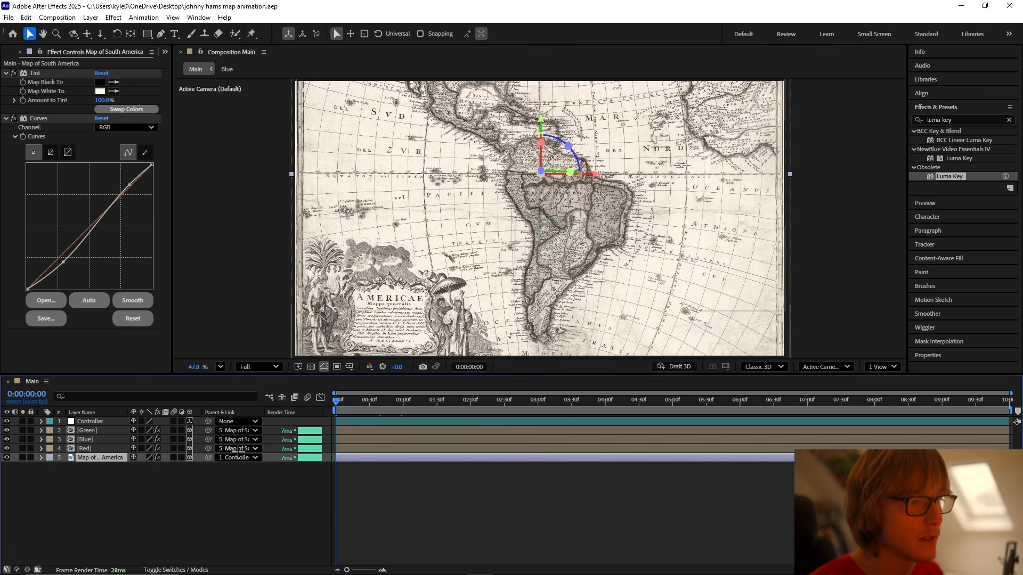
pyautogui.click(130, 478)
pyautogui.click(98, 421)
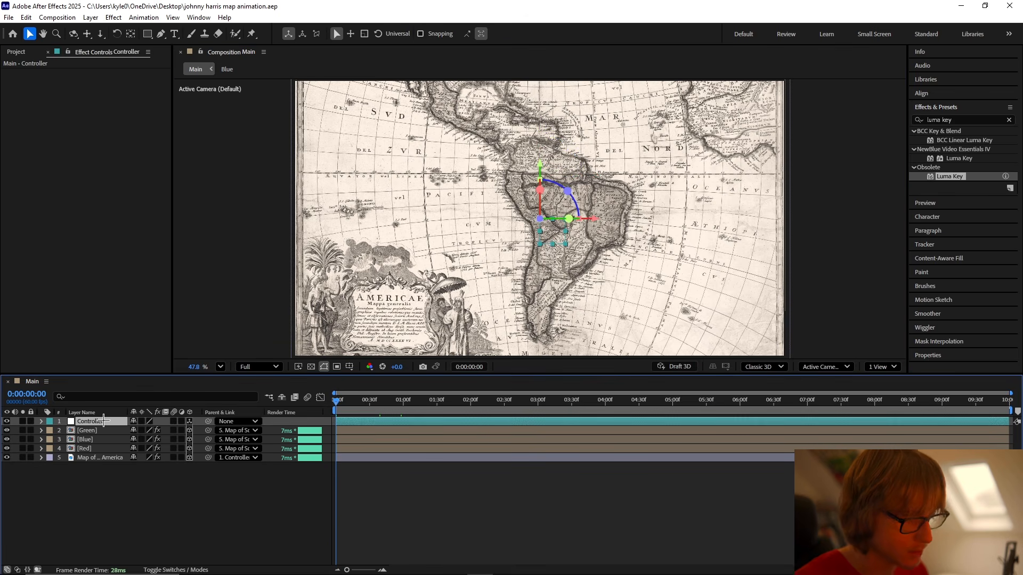
pyautogui.press('p')
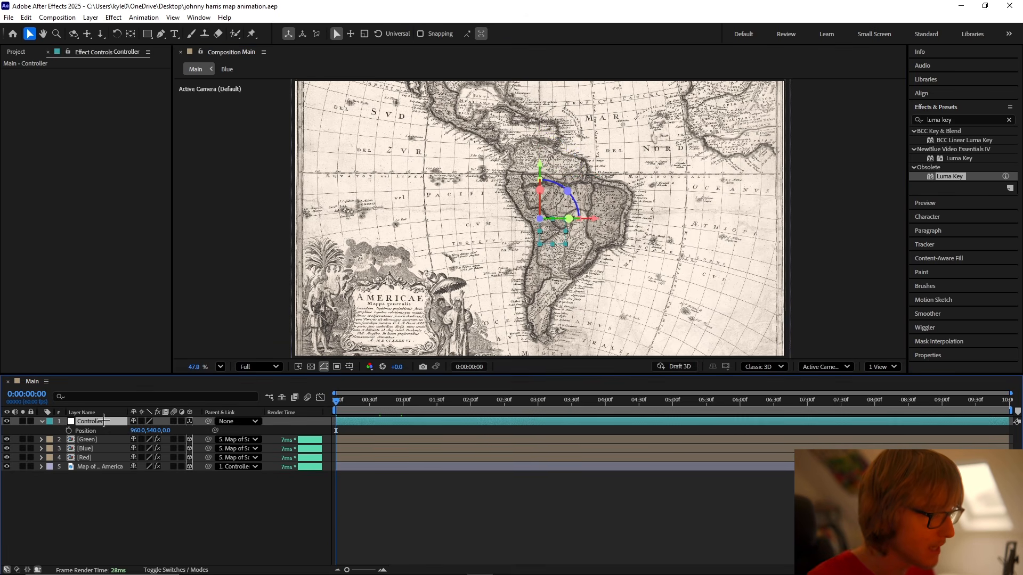
pyautogui.hotkey('shift', 'r')
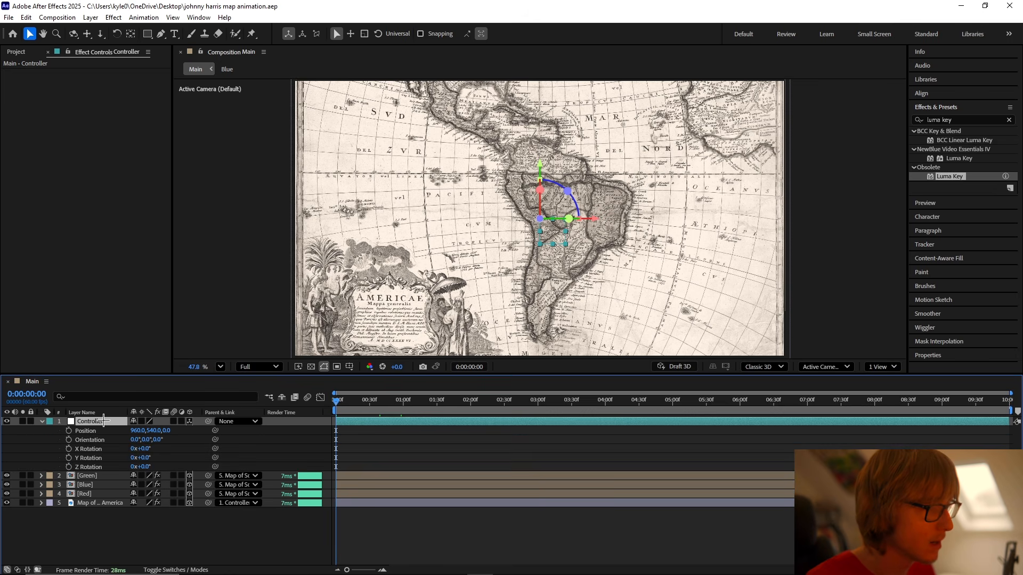
pyautogui.hotkey('shift', 's')
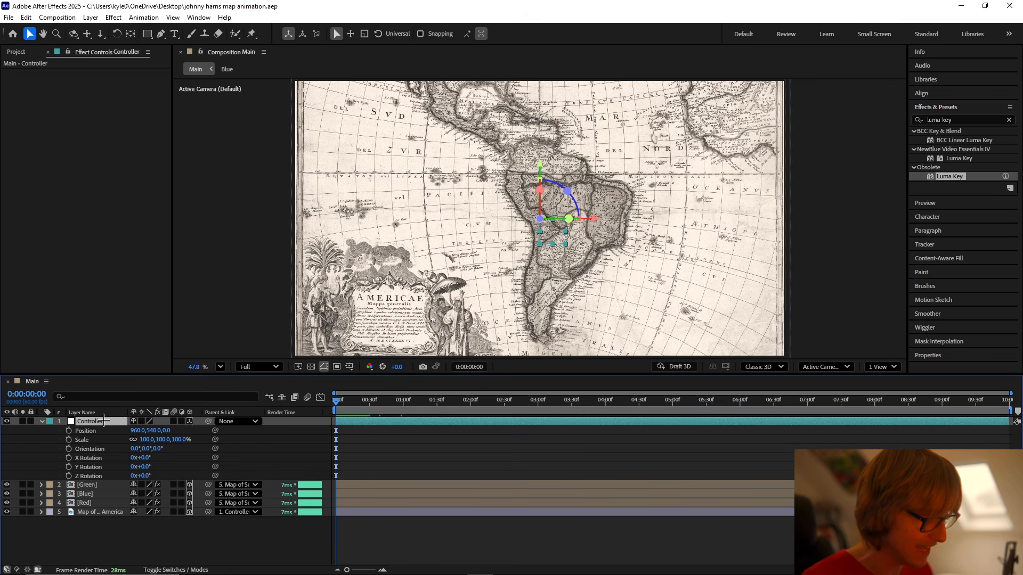
# Step: Keyframe the Controller's Position, Scale, X Rotation and Z Rotation at 0:00:00:00, show only its animated properties, and save
pyautogui.click(69, 431)
pyautogui.click(70, 439)
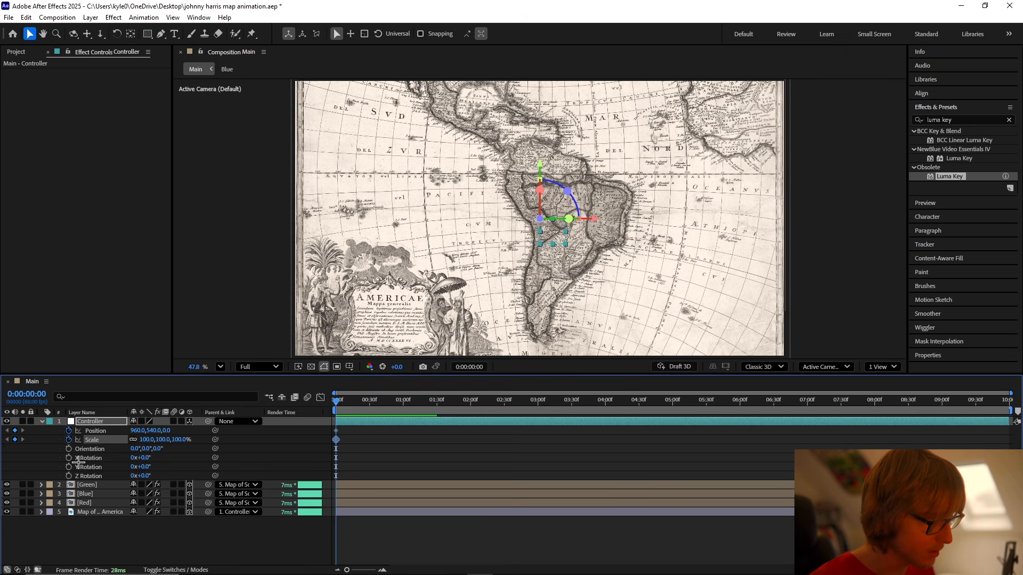
pyautogui.click(69, 458)
pyautogui.click(69, 476)
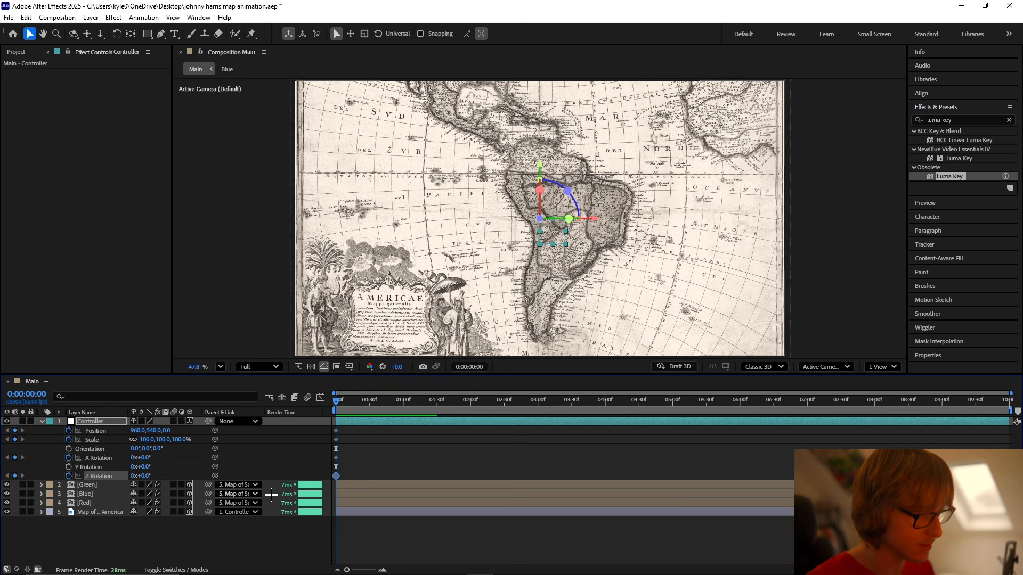
pyautogui.click(361, 421)
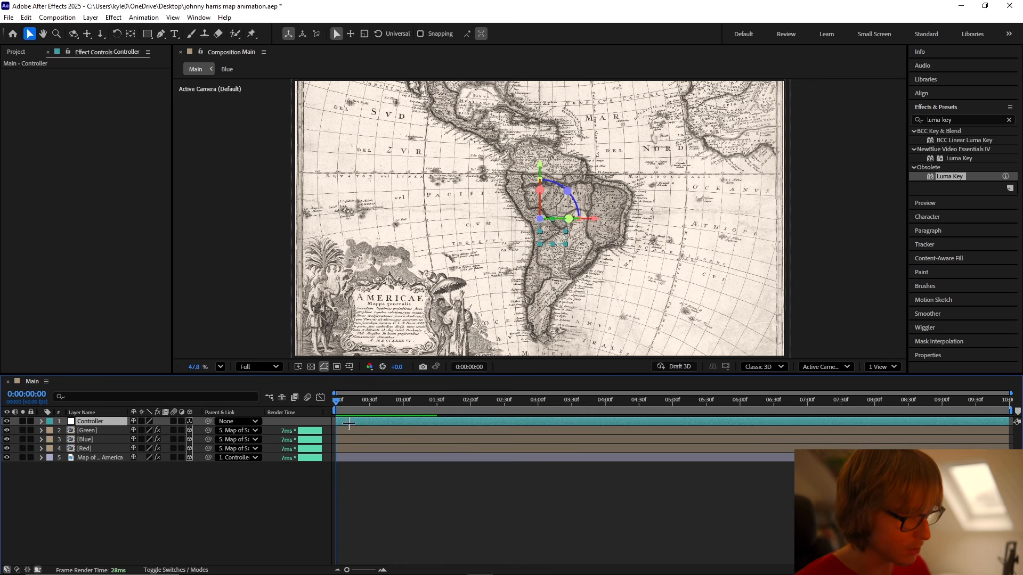
pyautogui.press('u')
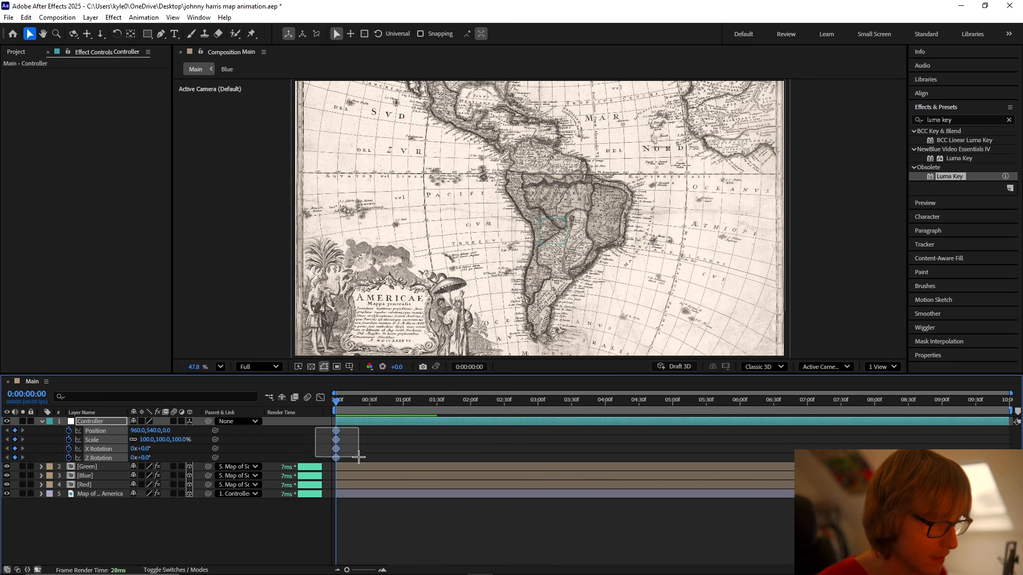
pyautogui.moveTo(326, 429); pyautogui.dragTo(365, 454)
pyautogui.hotkey('ctrl', 's')
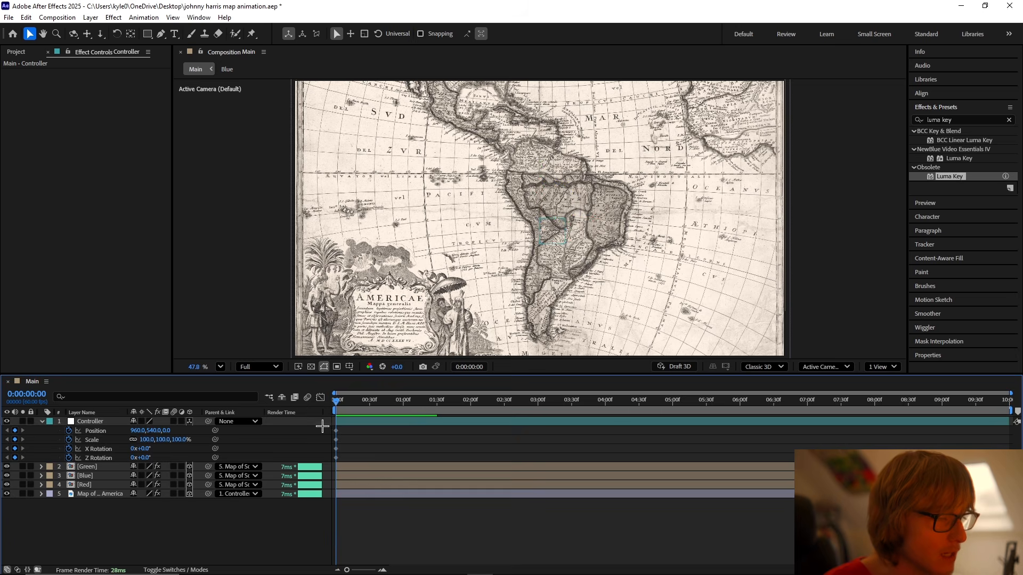
# Step: Move the Controller's anchor point down into southern South America, at about 1001, 766, with the Pan Behind tool, and save
pyautogui.click(352, 420)
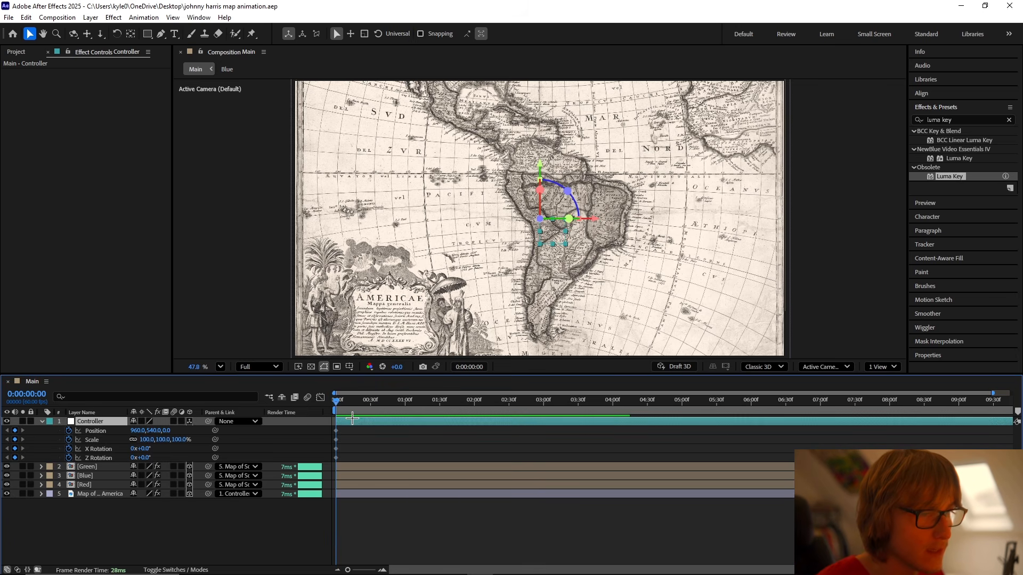
pyautogui.click(131, 34)
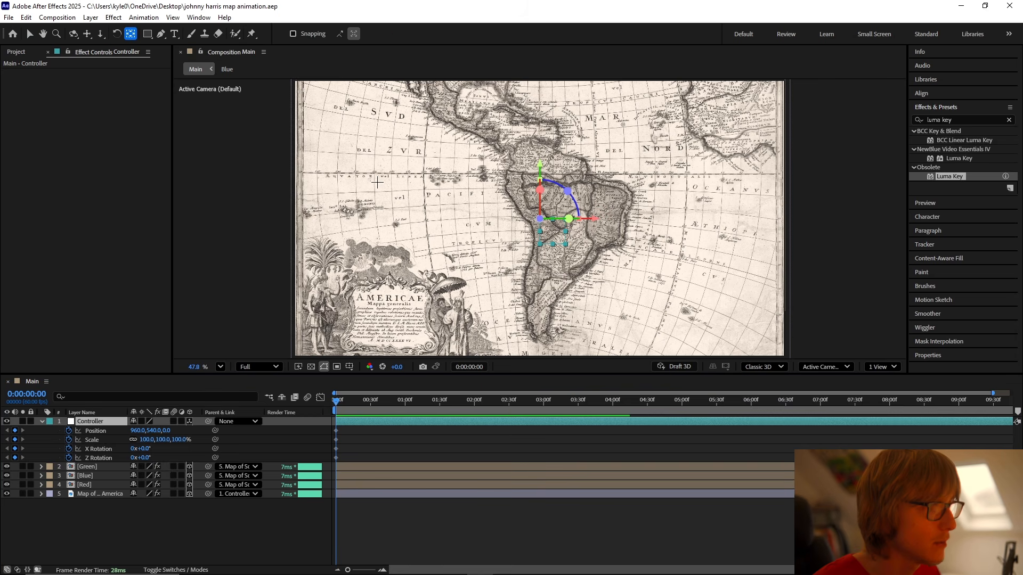
pyautogui.moveTo(542, 228); pyautogui.dragTo(552, 274)
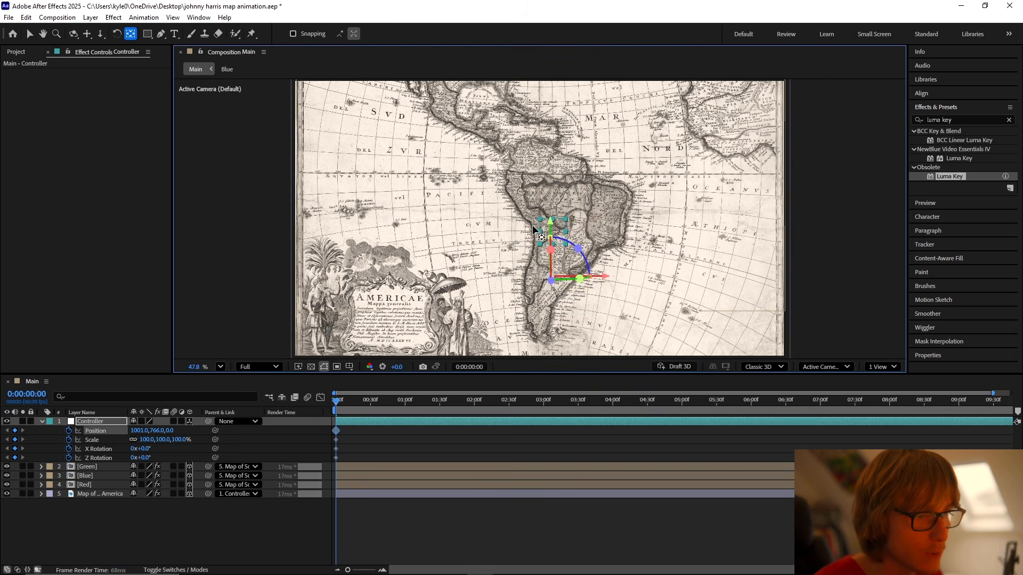
pyautogui.press('space')
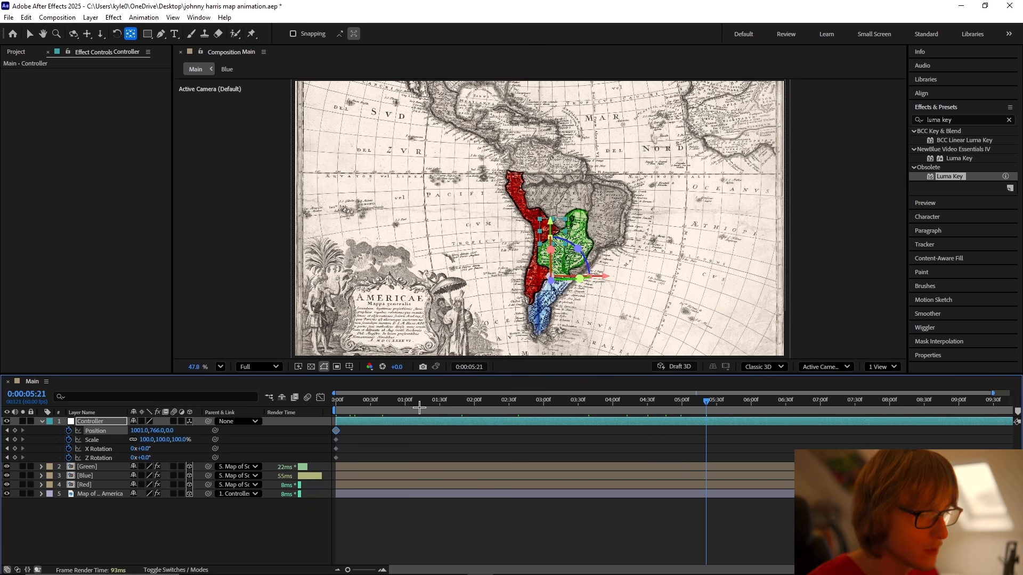
pyautogui.press('v')
pyautogui.hotkey('ctrl', 's')
# Step: Move the Controller's Position keyframe to 0:00:03:30 and keyframe its Y position at 1237 at 0:00:00:00
pyautogui.moveTo(545, 406); pyautogui.dragTo(578, 409)
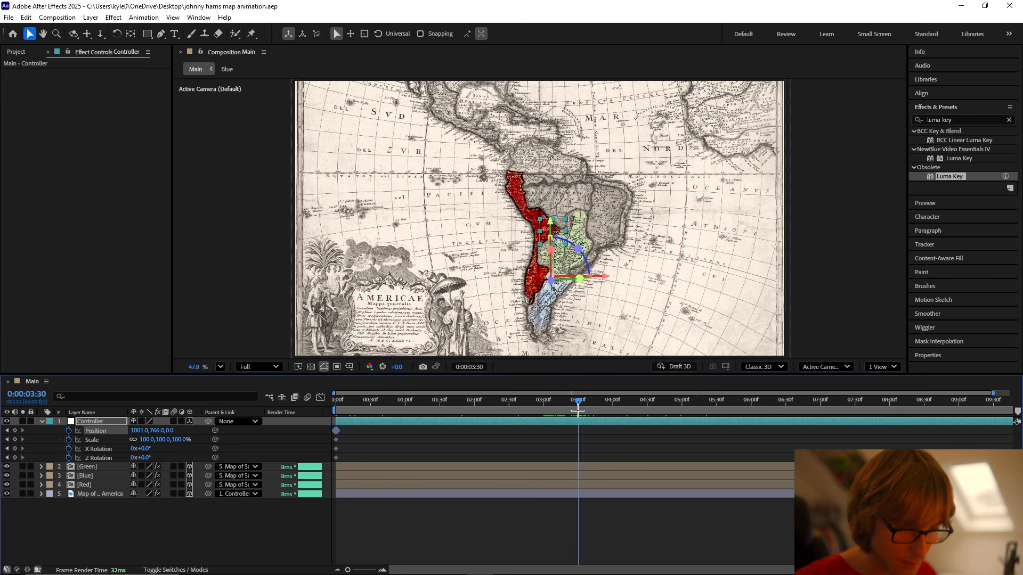
pyautogui.moveTo(550, 448); pyautogui.dragTo(579, 445)
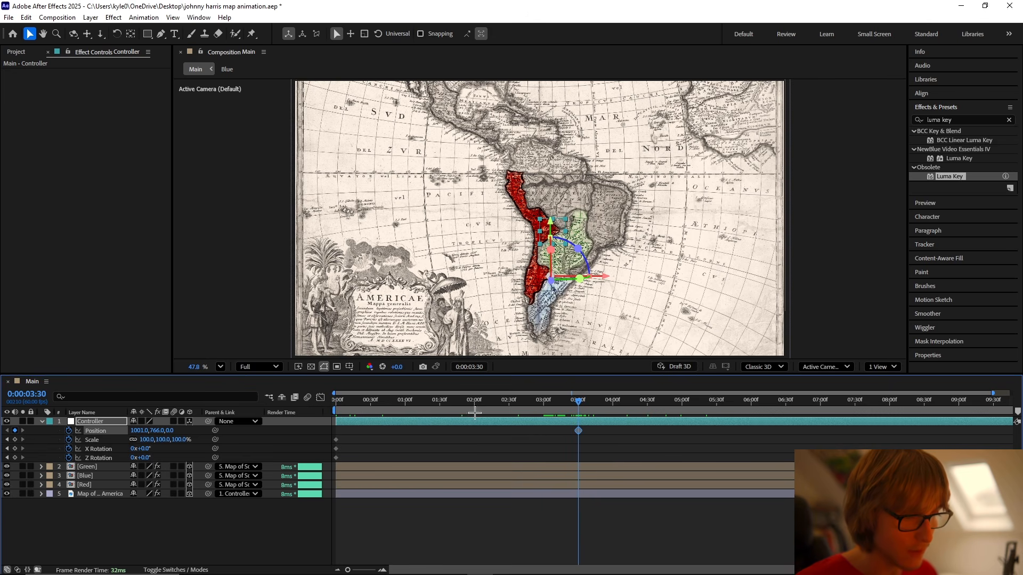
pyautogui.moveTo(351, 401); pyautogui.dragTo(335, 401)
pyautogui.moveTo(159, 431); pyautogui.dragTo(413, 426)
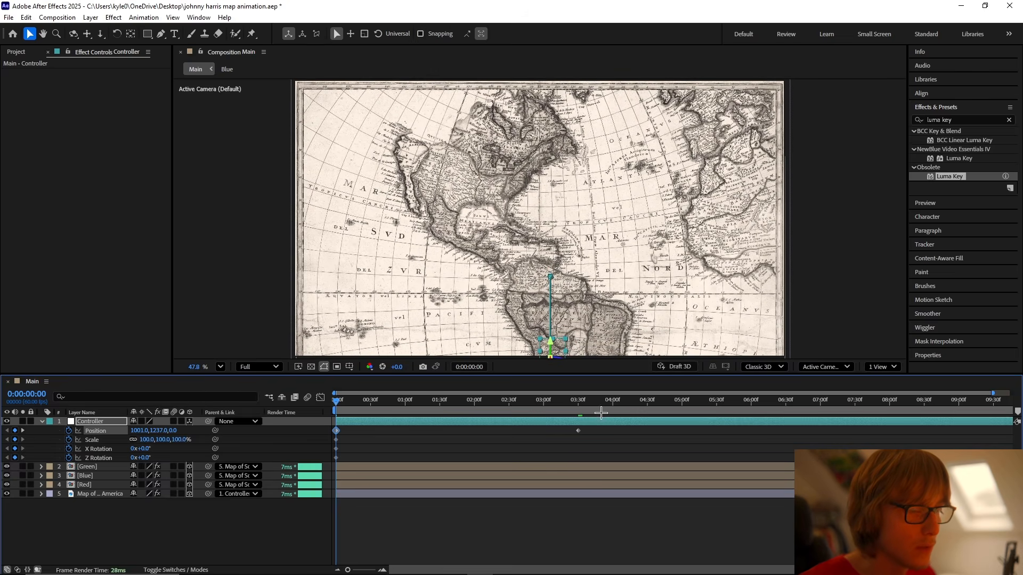
# Step: Keyframe the Controller's Scale at 280% at 0:00:03:30
pyautogui.click(577, 404)
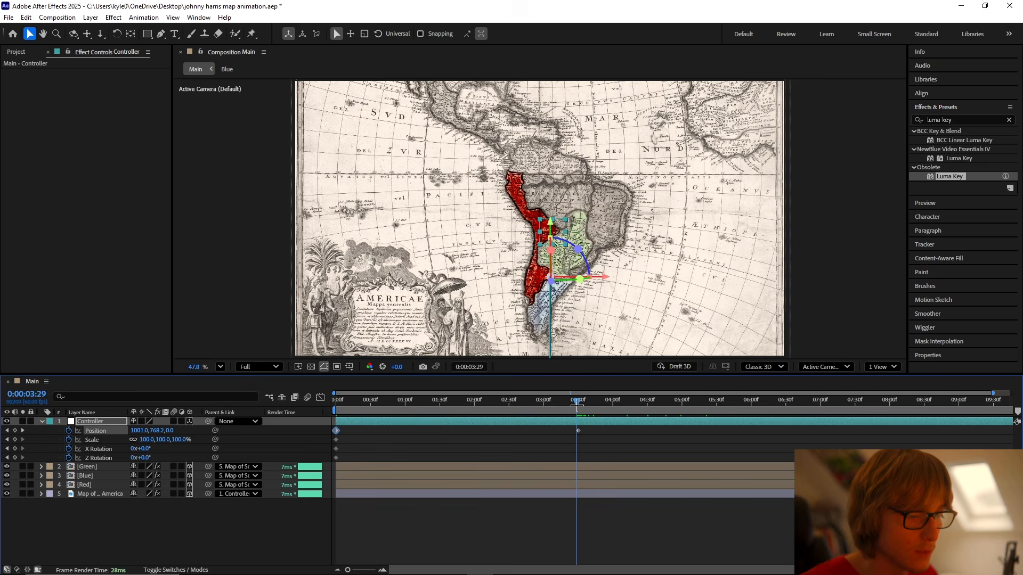
pyautogui.click(144, 440)
pyautogui.write('280')
pyautogui.press('Return')
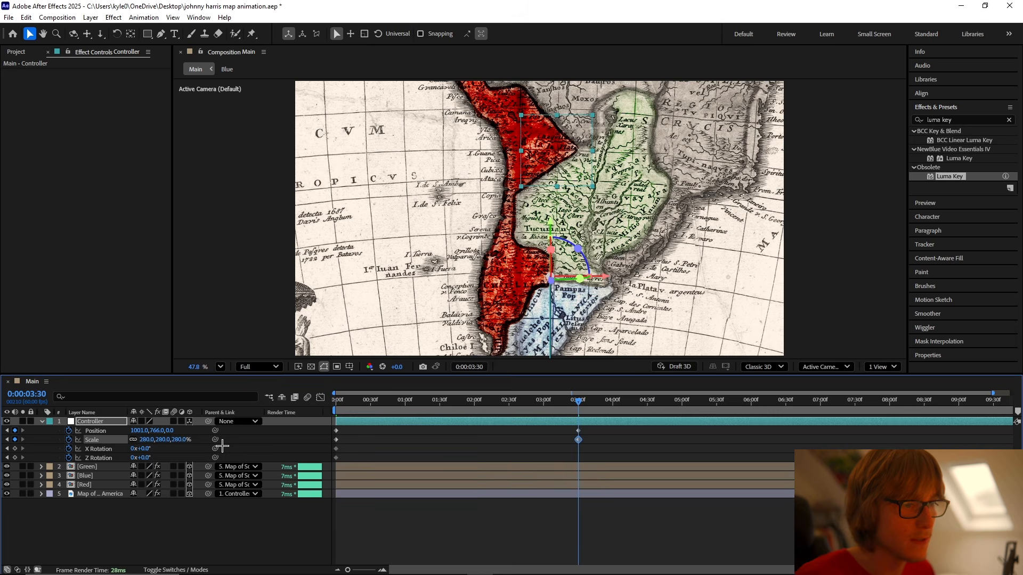
# Step: Tilt and turn the map at 0:00:03:30 by setting the Controller's X Rotation to -54° and Z Rotation to 13°
pyautogui.click(148, 450)
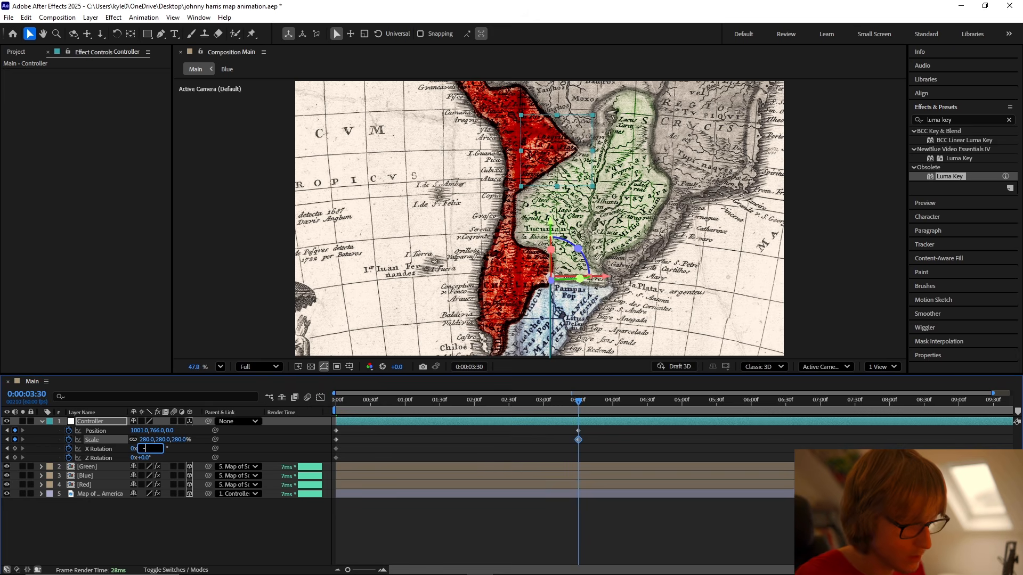
pyautogui.press('Return')
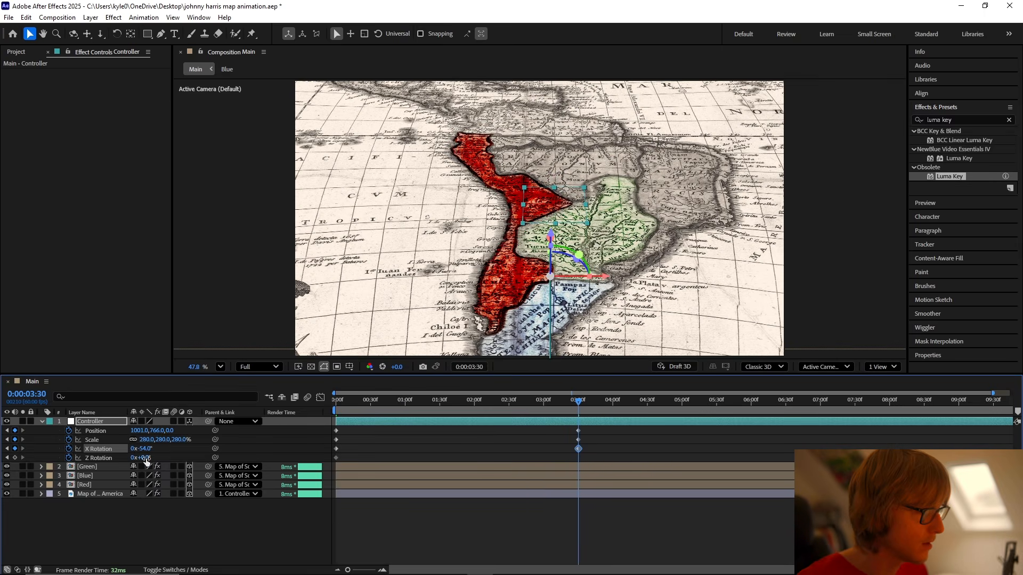
pyautogui.click(152, 458)
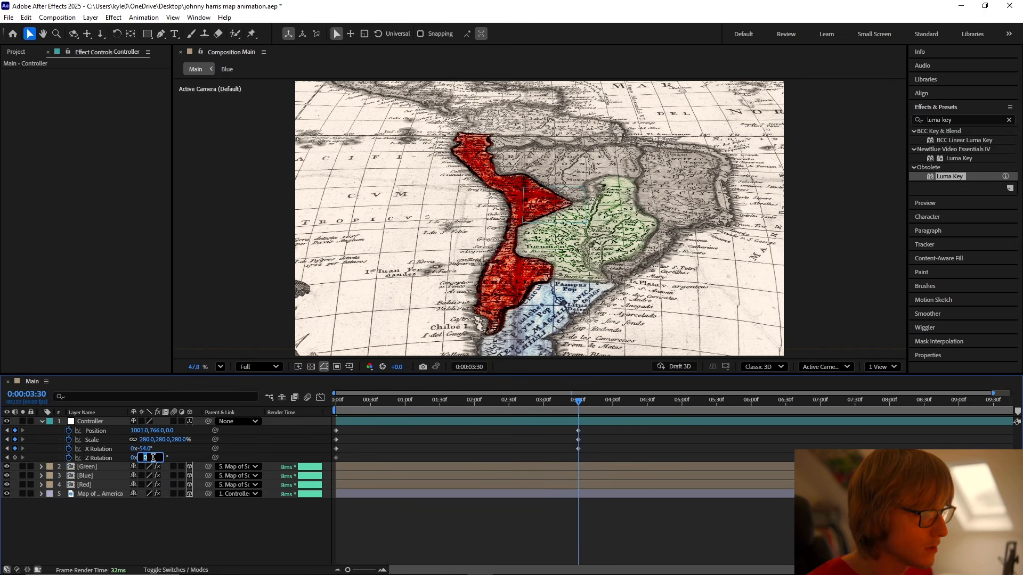
pyautogui.write('13')
pyautogui.press('Return')
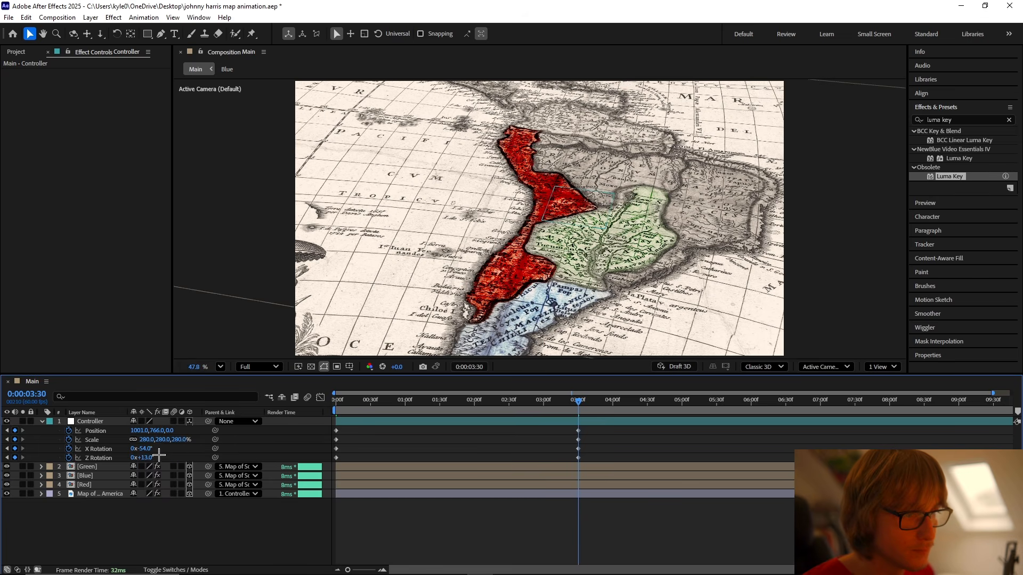
# Step: Center the colored regions at 0:00:03:30 by setting the Controller's Position to 844, 574, using the proportional grid temporarily as a guide
pyautogui.moveTo(152, 430); pyautogui.dragTo(76, 404)
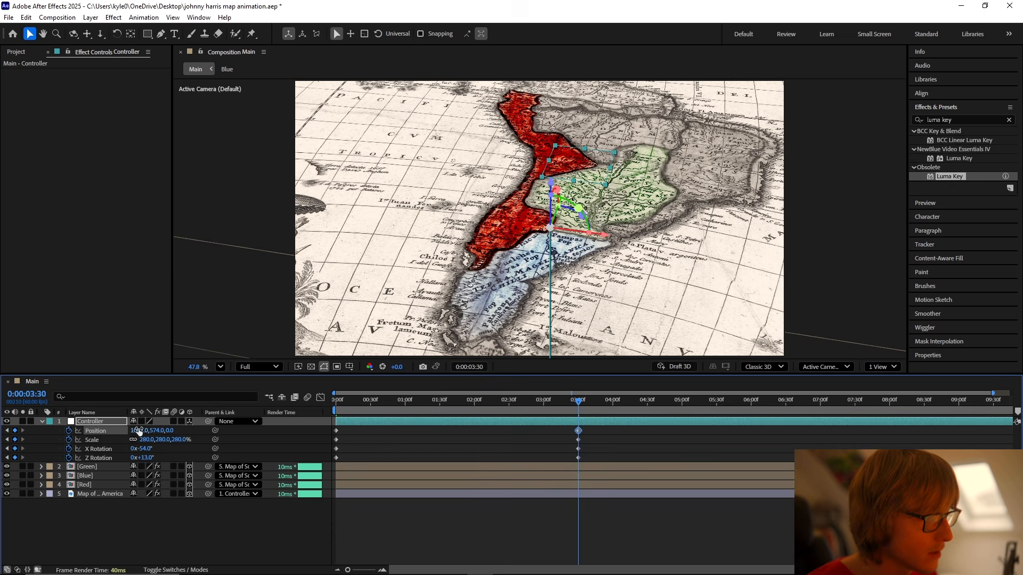
pyautogui.moveTo(138, 430); pyautogui.dragTo(94, 422)
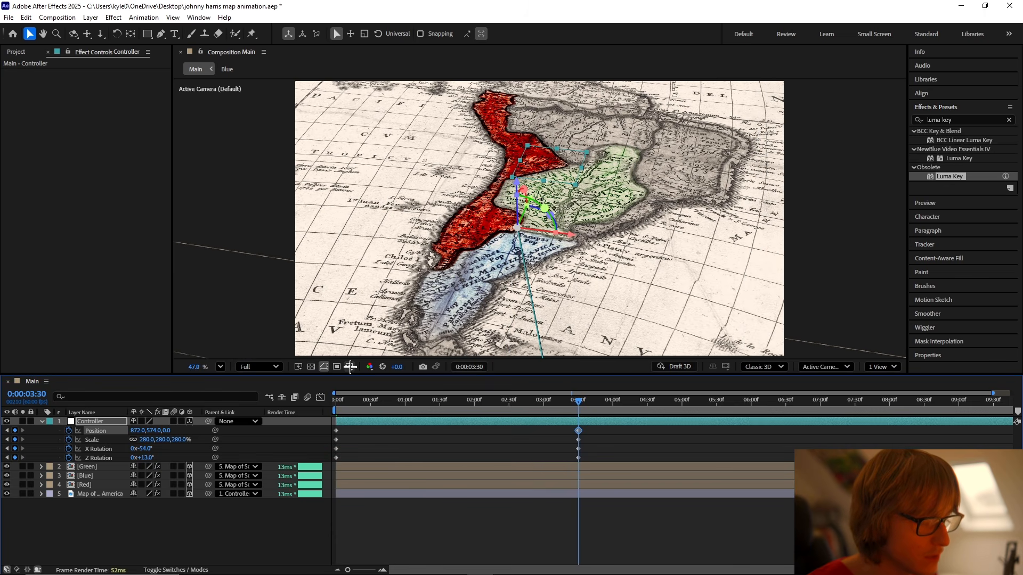
pyautogui.click(350, 367)
pyautogui.click(396, 391)
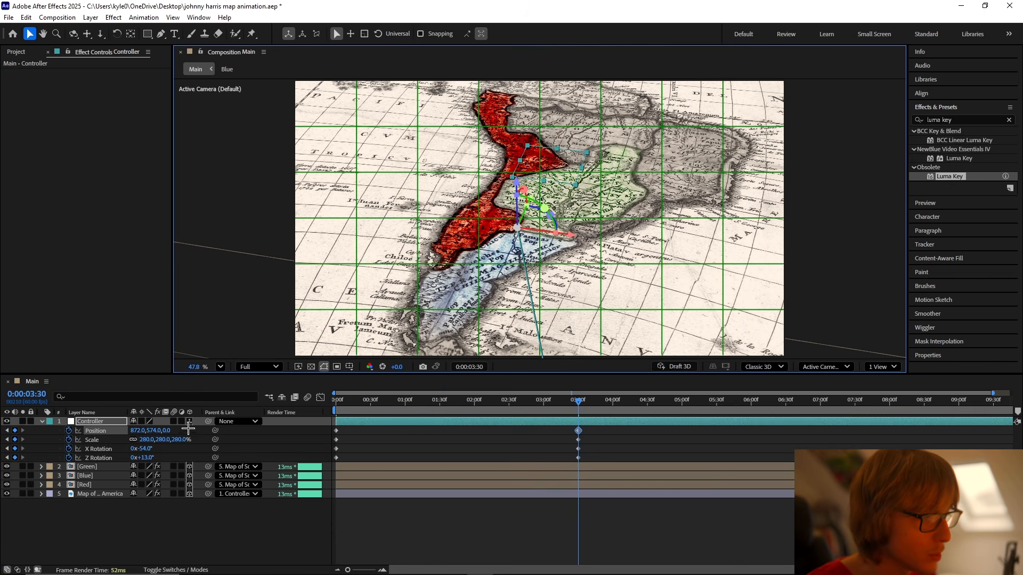
pyautogui.moveTo(141, 434); pyautogui.dragTo(123, 429)
pyautogui.click(350, 367)
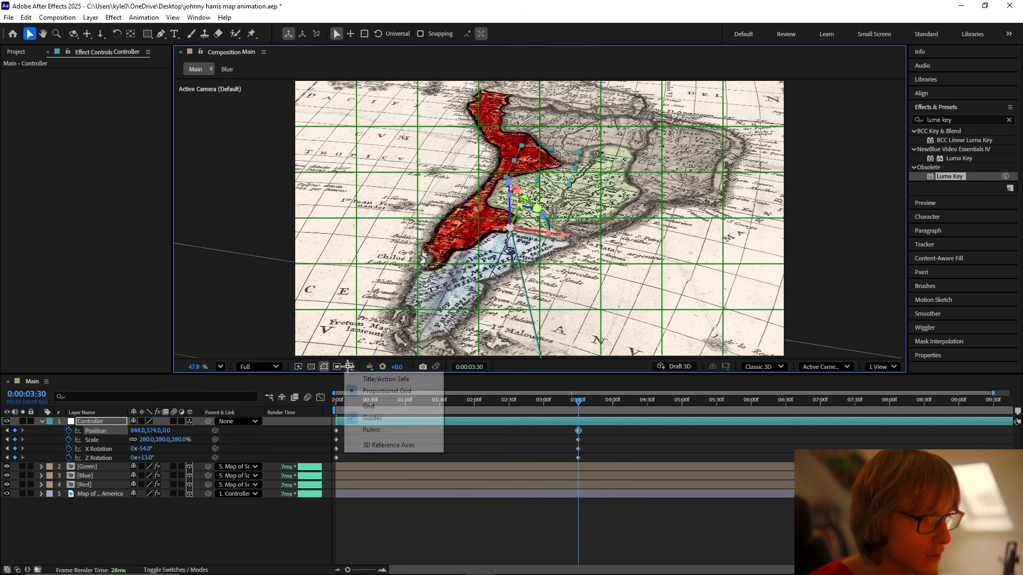
pyautogui.click(396, 390)
# Step: Apply Easy Ease to all of the Controller's Position, Scale, X Rotation and Z Rotation keyframes
pyautogui.moveTo(314, 429); pyautogui.dragTo(597, 463)
pyautogui.rightClick(335, 428)
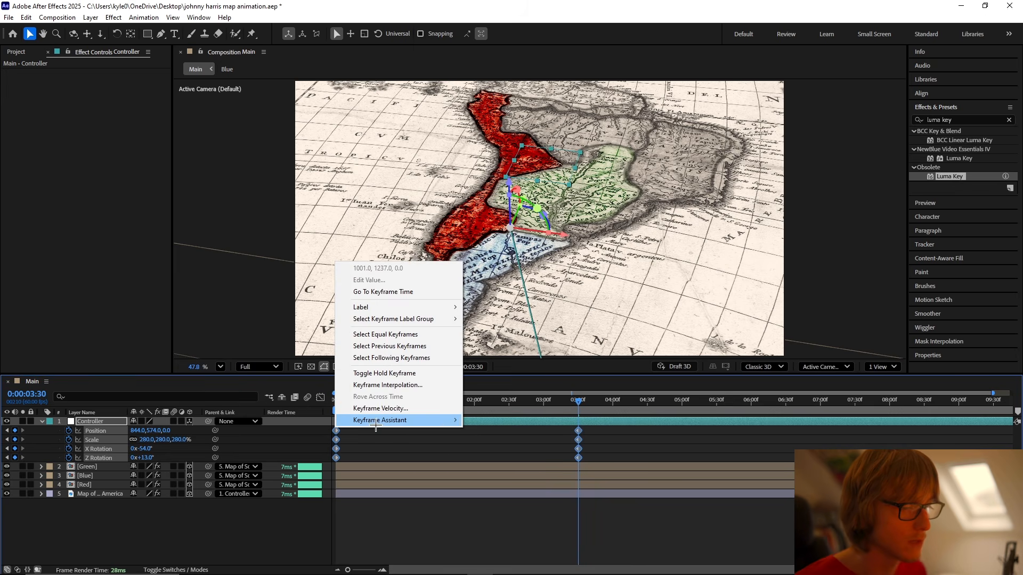
pyautogui.moveTo(375, 420)
pyautogui.click(496, 303)
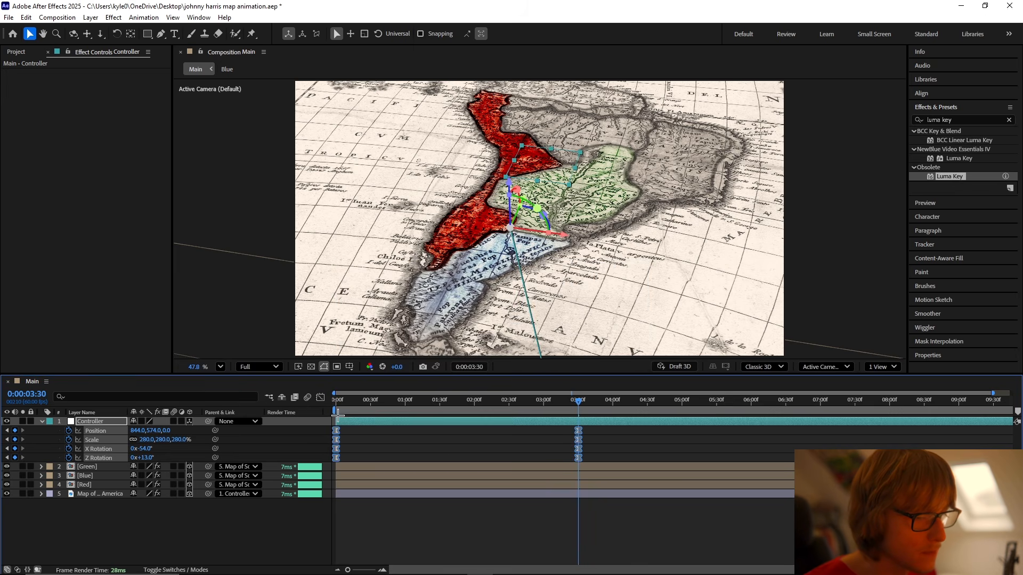
# Step: Lengthen the influence handles at both ends of the Controller's speed curves to form a steeper peak midway through the move
pyautogui.click(320, 398)
pyautogui.moveTo(600, 499); pyautogui.dragTo(511, 531)
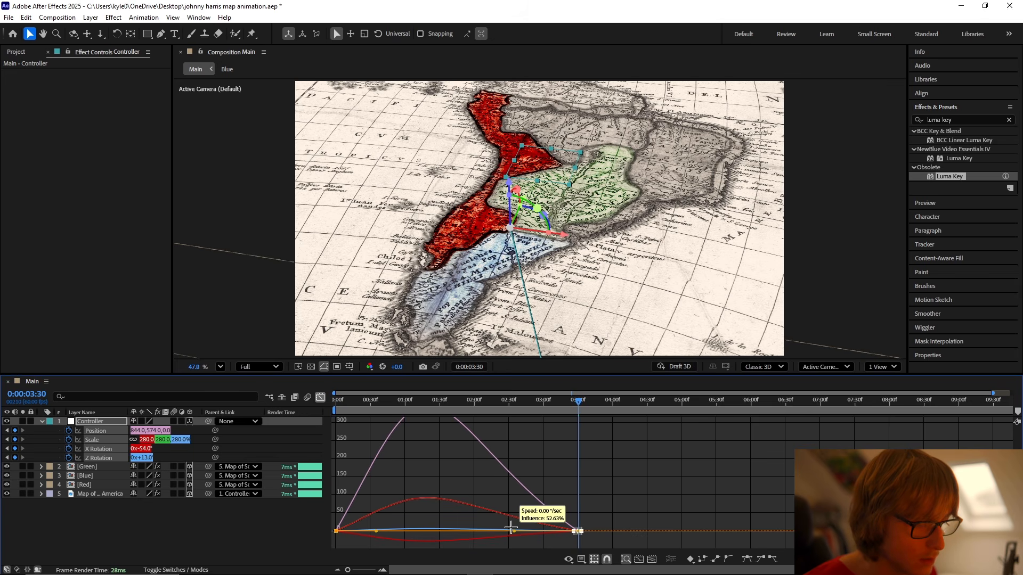
pyautogui.click(376, 531)
pyautogui.moveTo(377, 537); pyautogui.dragTo(407, 532)
pyautogui.moveTo(510, 531); pyautogui.dragTo(504, 531)
pyautogui.moveTo(407, 531); pyautogui.dragTo(414, 531)
# Step: Preview the eased map move, return to 0:00:00:00, and compare the Controller's keyframes with their speed graph
pyautogui.click(455, 402)
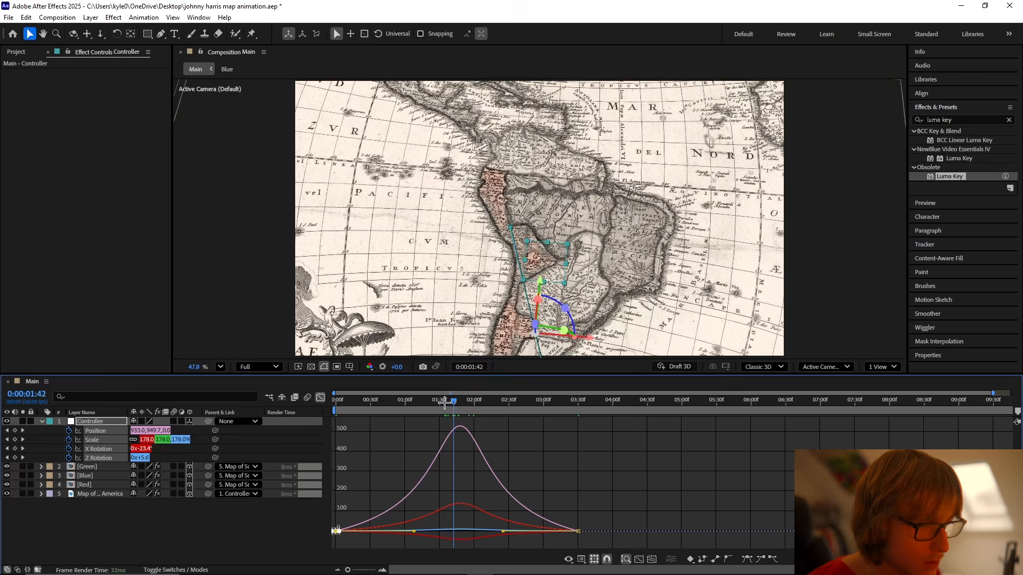
pyautogui.press('space')
pyautogui.press('space')
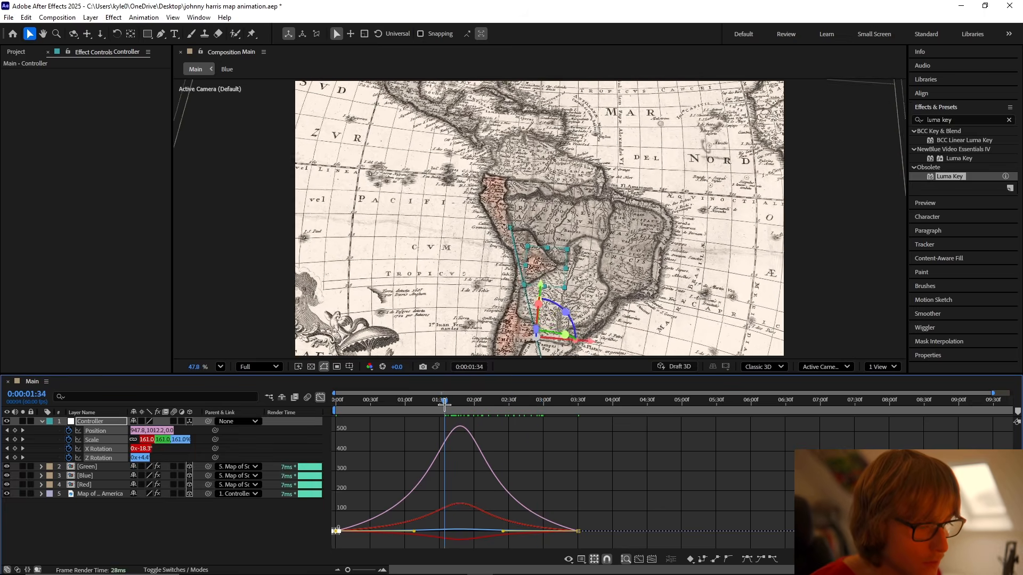
pyautogui.press('Home')
pyautogui.click(321, 398)
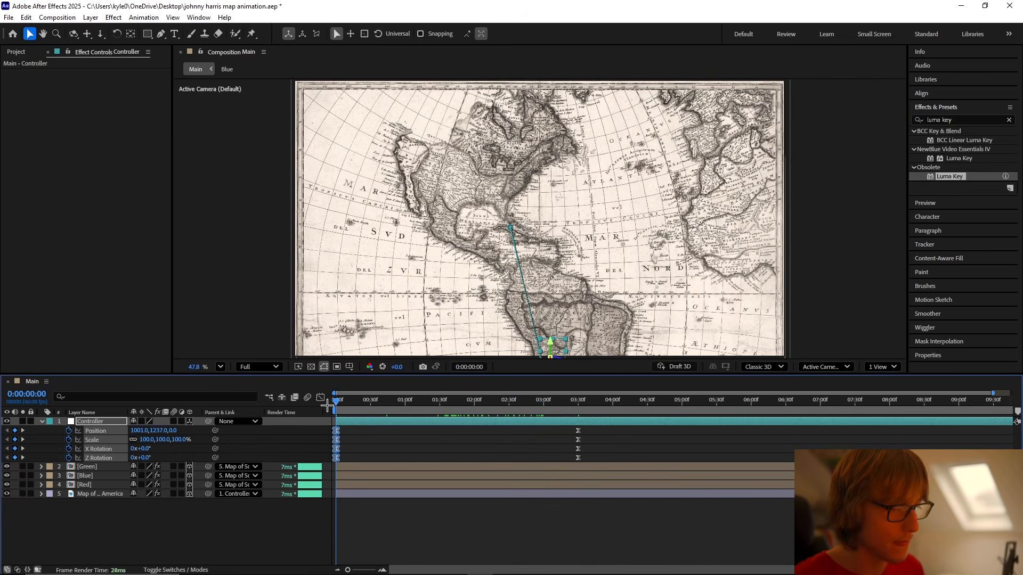
pyautogui.click(320, 397)
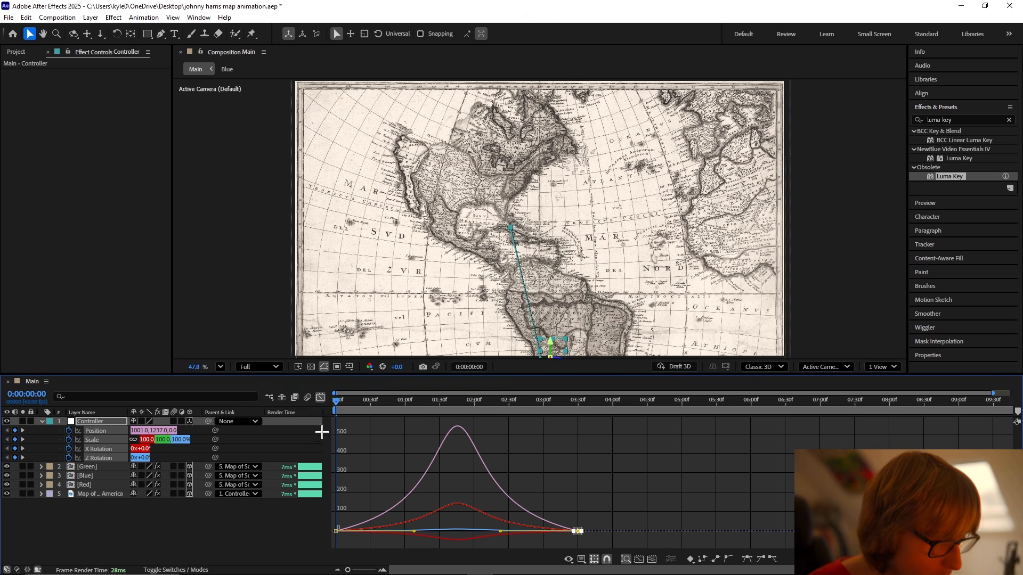
pyautogui.click(320, 397)
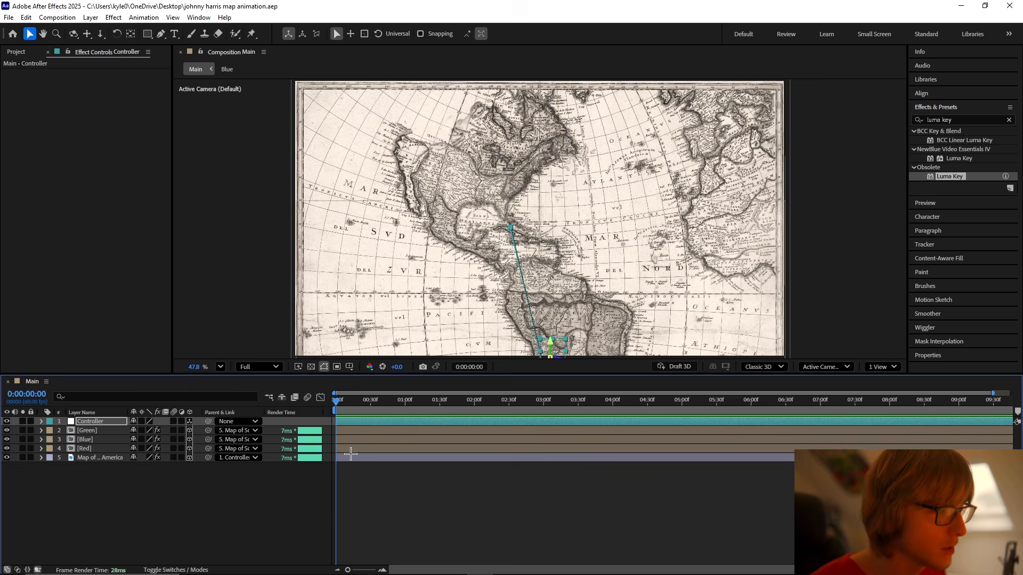
# Step: At 0:00:04:39, move the Map of South America layer's anchor point to the middle of the colored regions, at about 1943, 2052, 391
pyautogui.click(352, 459)
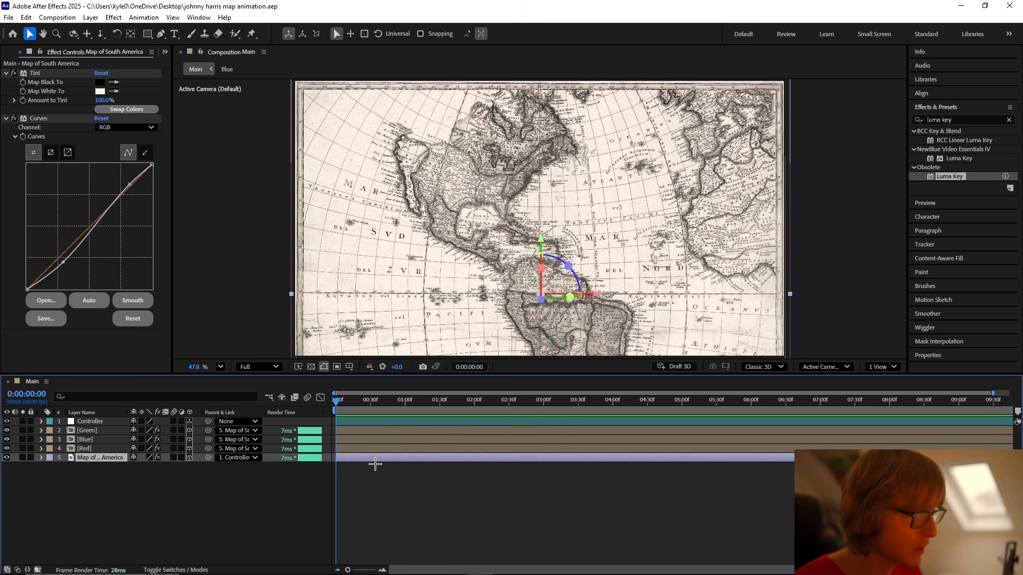
pyautogui.moveTo(375, 400); pyautogui.dragTo(658, 408)
pyautogui.click(131, 34)
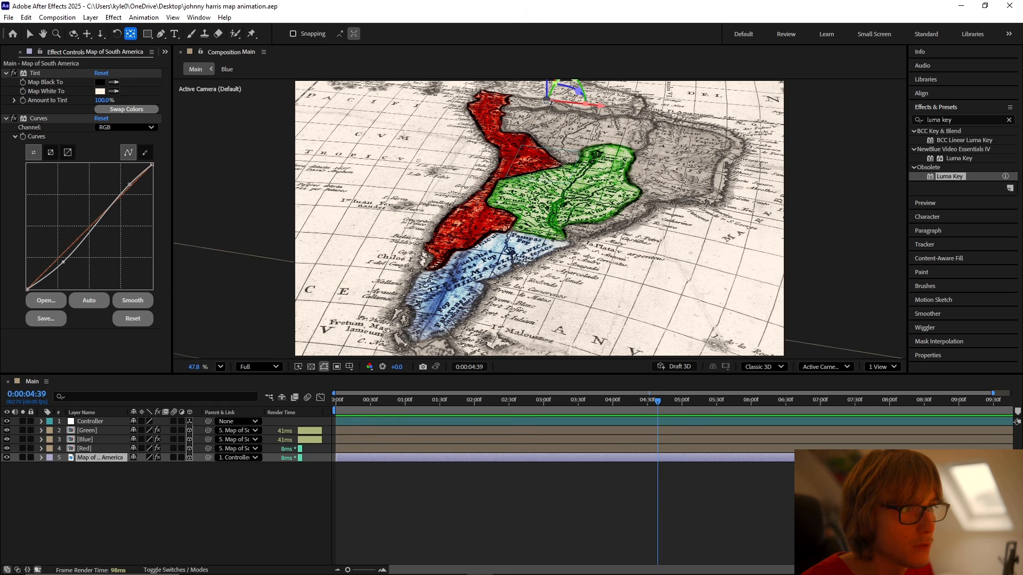
pyautogui.moveTo(547, 101); pyautogui.dragTo(513, 230)
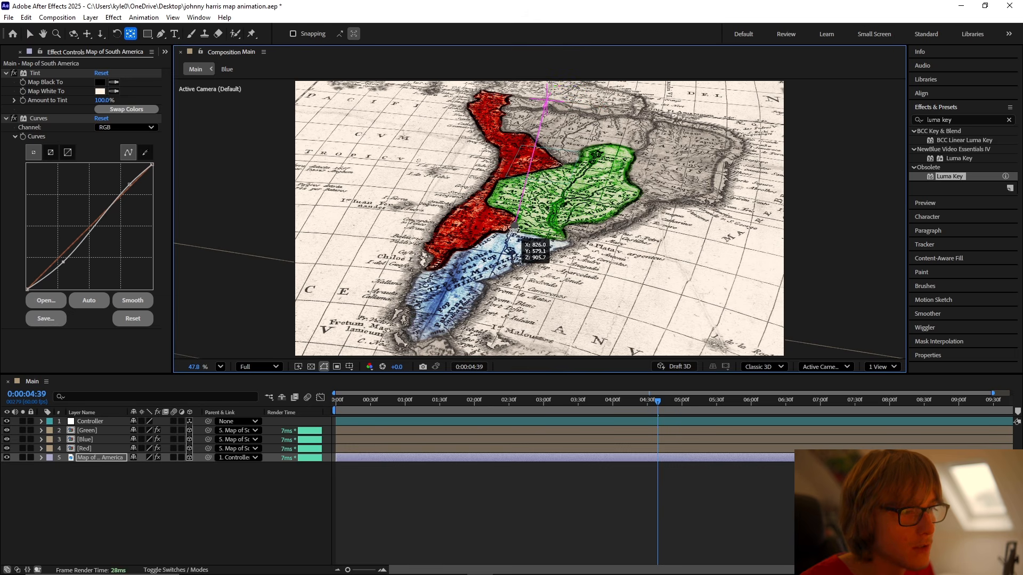
# Step: Set starting keyframes for the Map of South America layer's Scale and Z Rotation at 0:00:00:00
pyautogui.click(289, 405)
pyautogui.press('Home')
pyautogui.press('s')
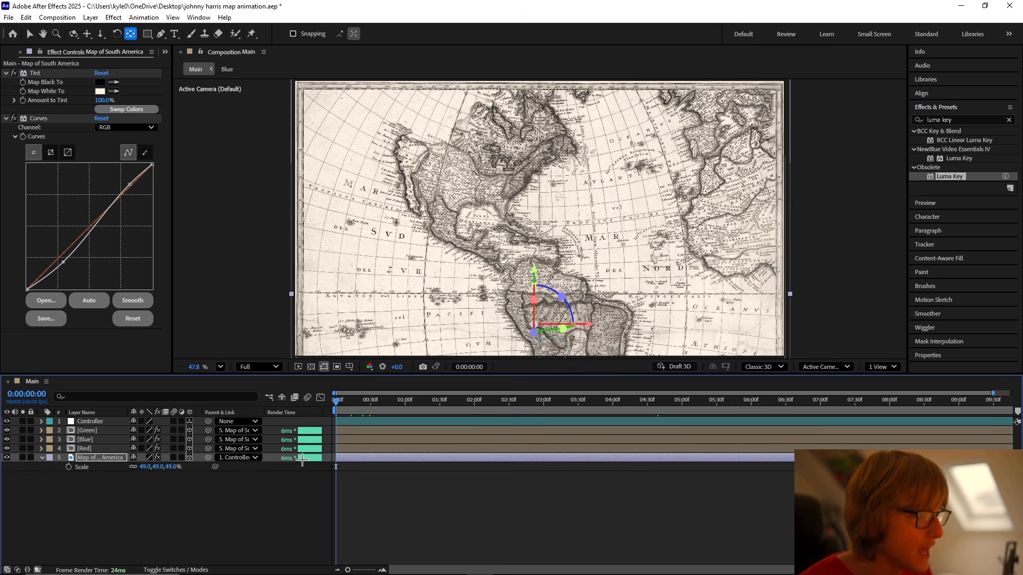
pyautogui.hotkey('shift', 'r')
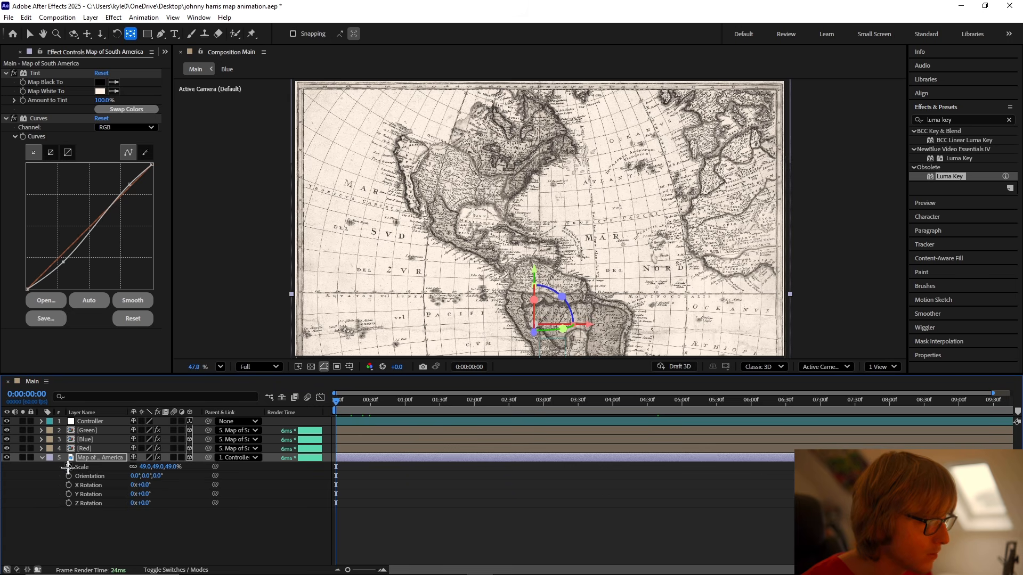
pyautogui.click(69, 467)
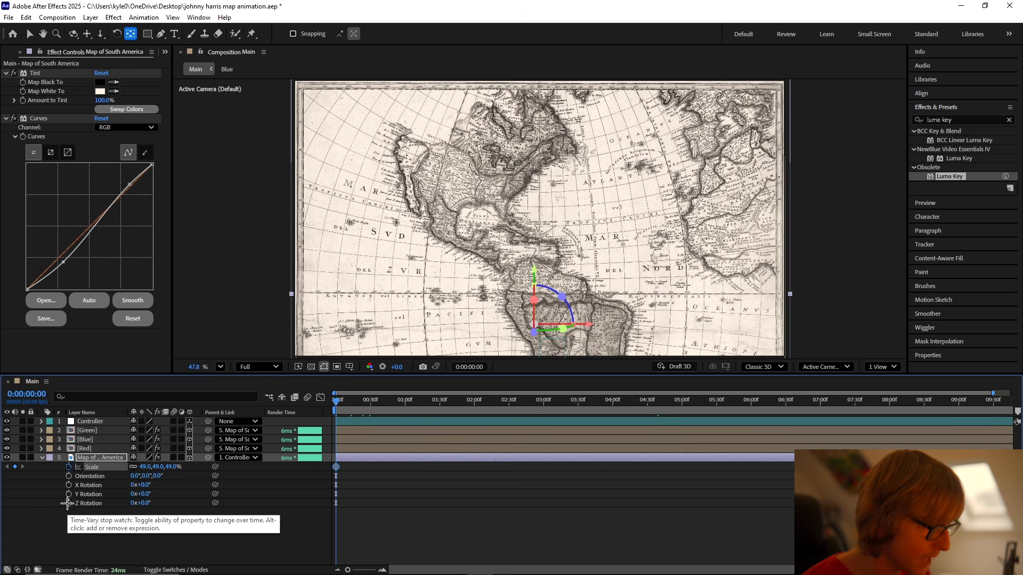
pyautogui.click(69, 503)
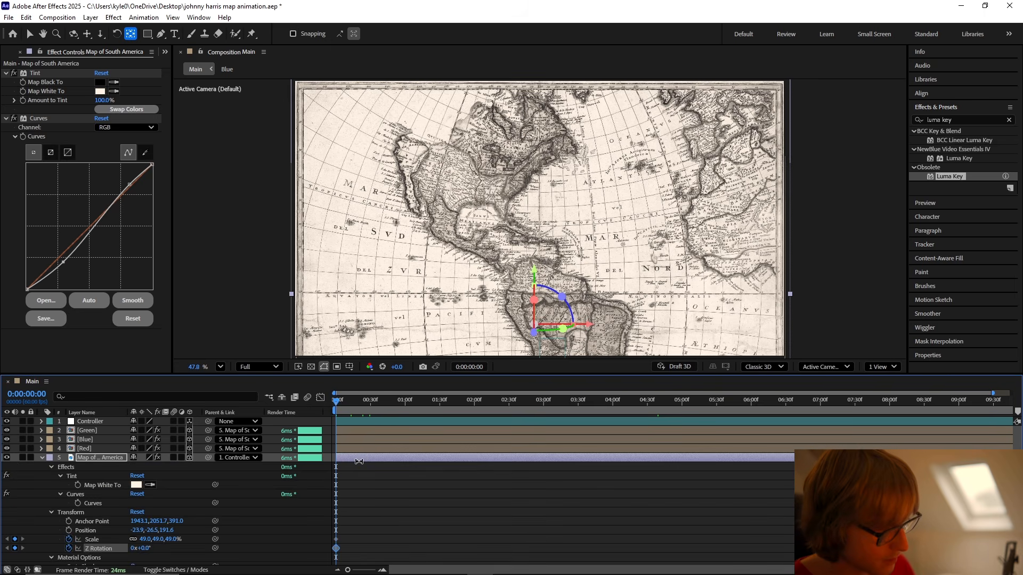
# Step: Keyframe the map layer's Scale to 56% and its Z Rotation to 5° at 0:00:09:59
pyautogui.press('u')
pyautogui.press('u')
pyautogui.press('v')
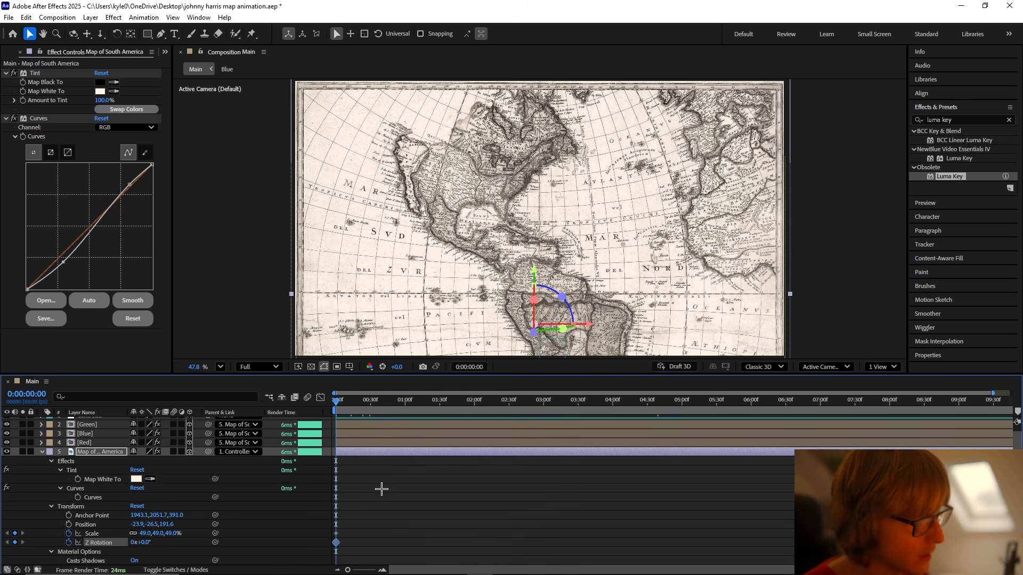
pyautogui.click(335, 533)
pyautogui.moveTo(336, 400); pyautogui.dragTo(1012, 404)
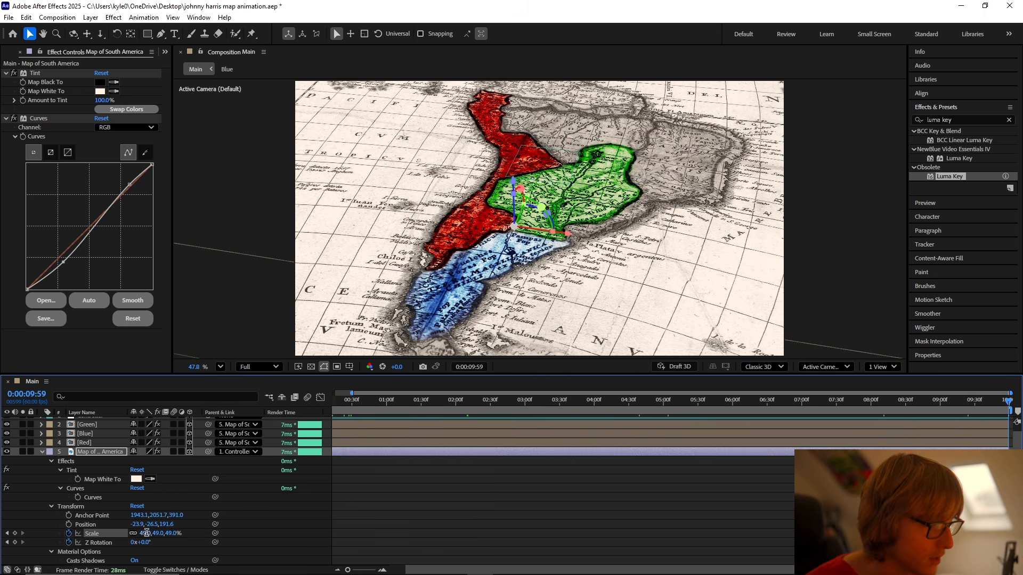
pyautogui.moveTo(146, 533); pyautogui.dragTo(171, 527)
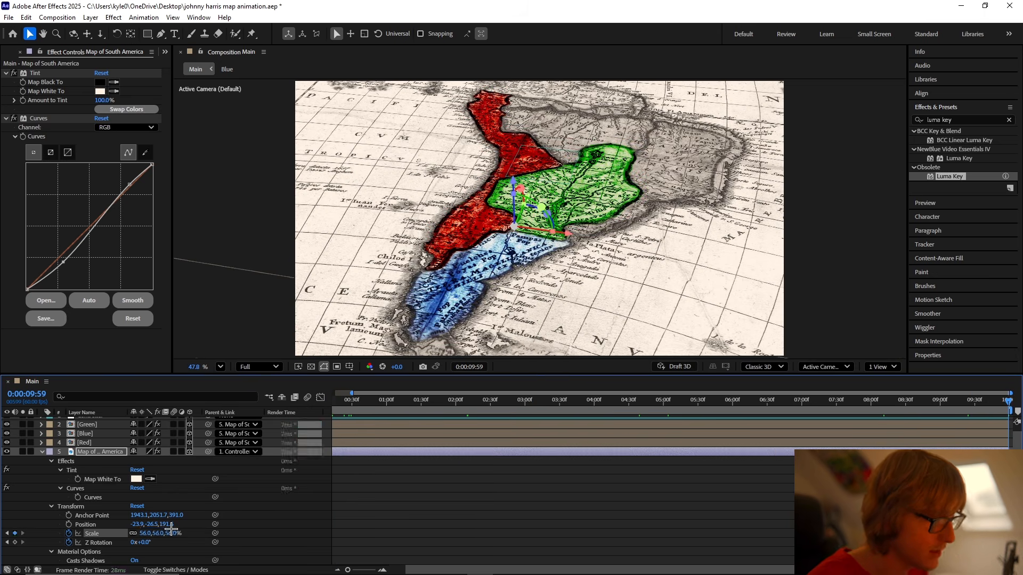
pyautogui.click(144, 542)
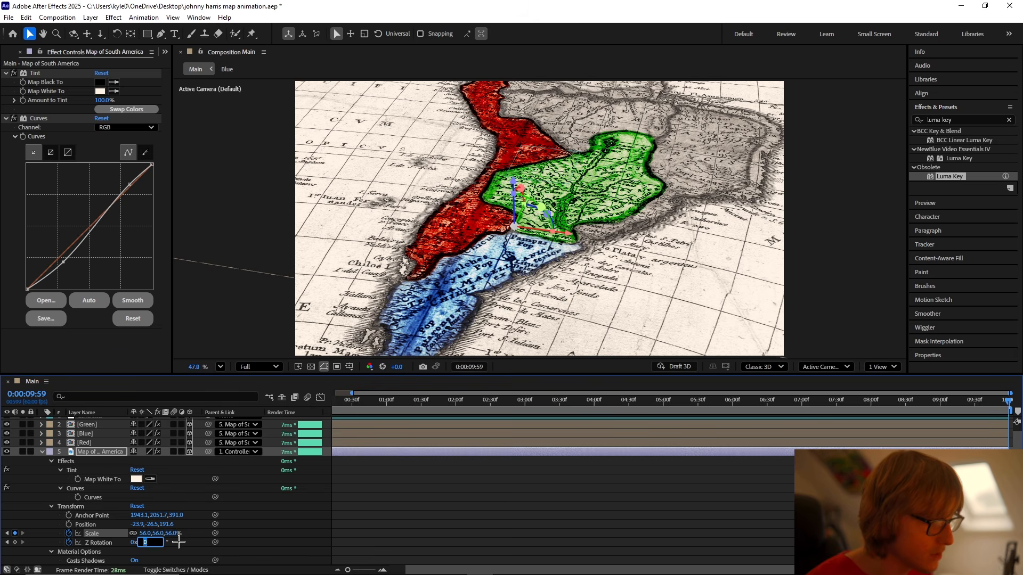
pyautogui.write('-')
pyautogui.press('Return')
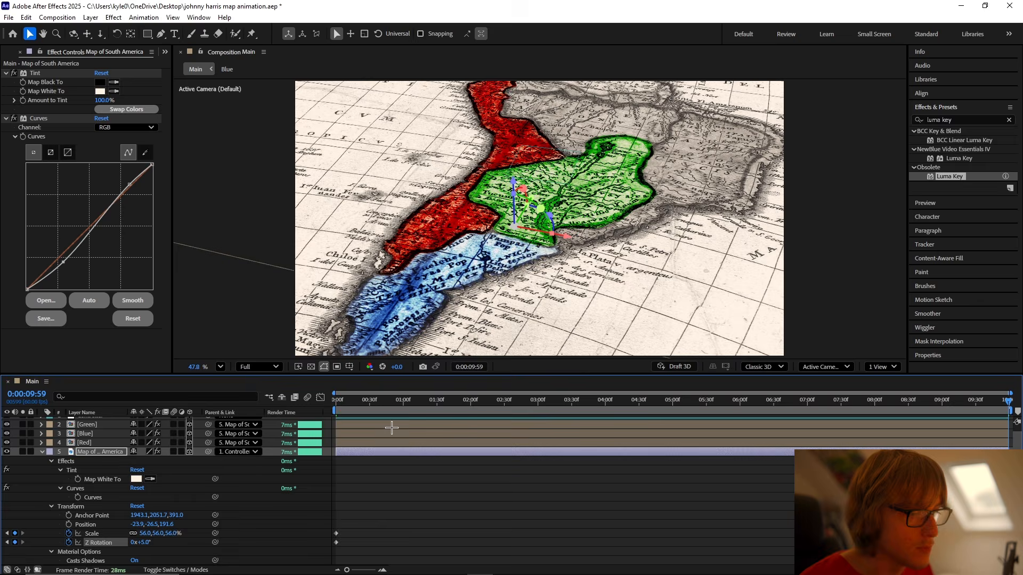
# Step: Return to 0:00:00:00 and scrub through the composition to check the map's continuous scale and rotation drift
pyautogui.press('Home')
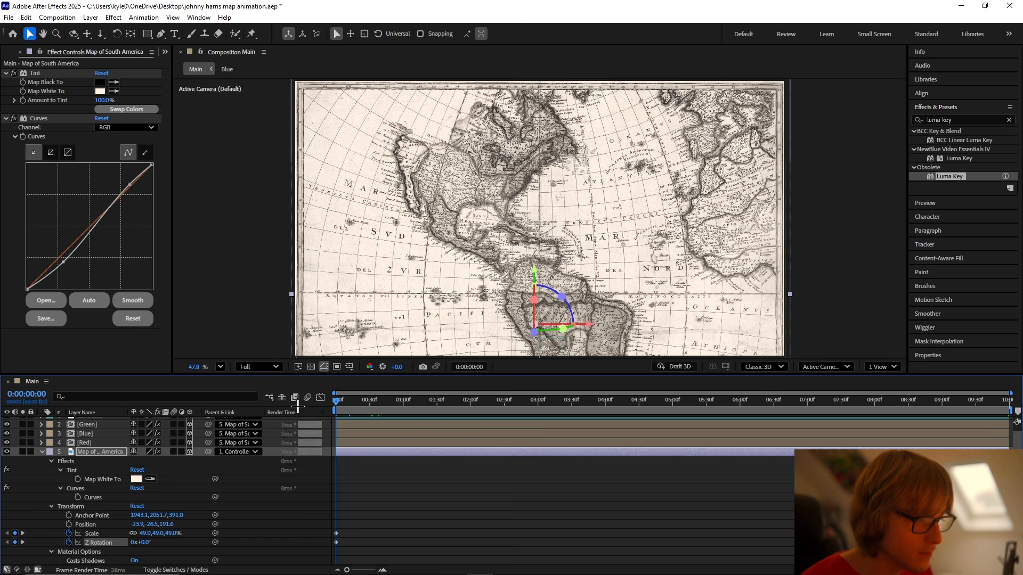
pyautogui.hotkey('ctrl', '`')
pyautogui.moveTo(337, 399); pyautogui.dragTo(856, 397)
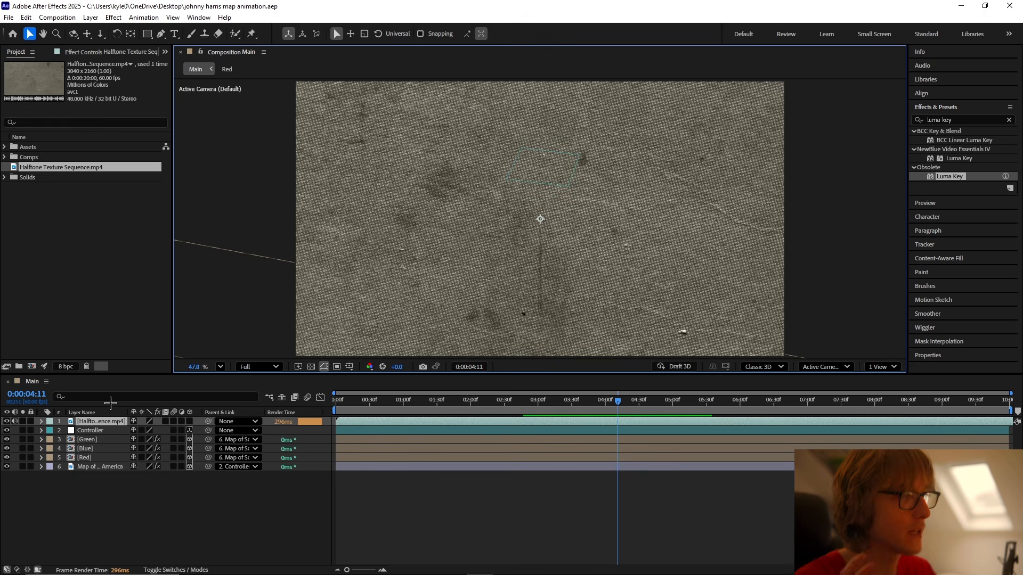
# Step: Rename the texture layer as Halftone Texture Sequence and set its blending mode to Soft Light
pyautogui.press('Return')
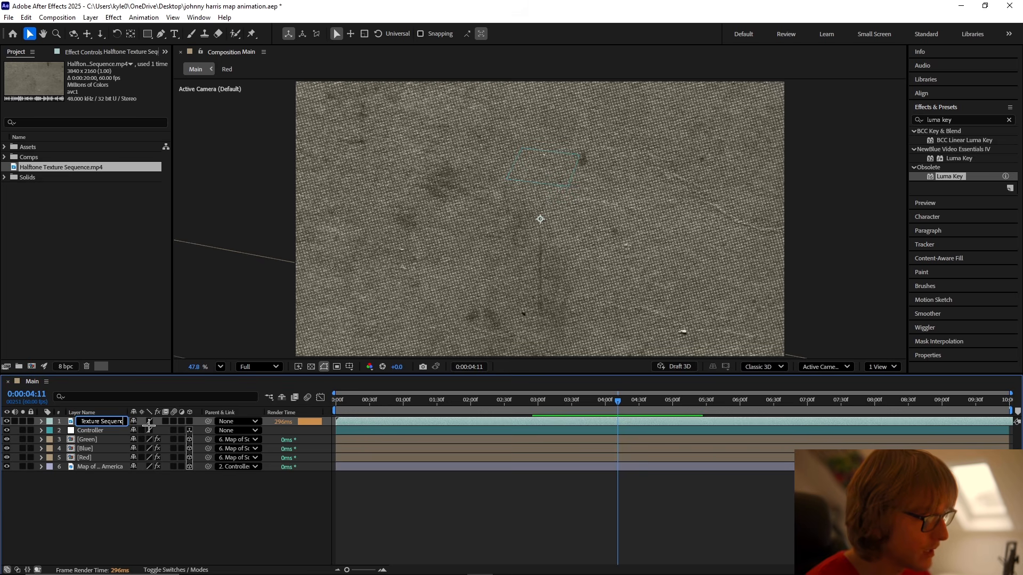
pyautogui.press('Return')
pyautogui.press('F4')
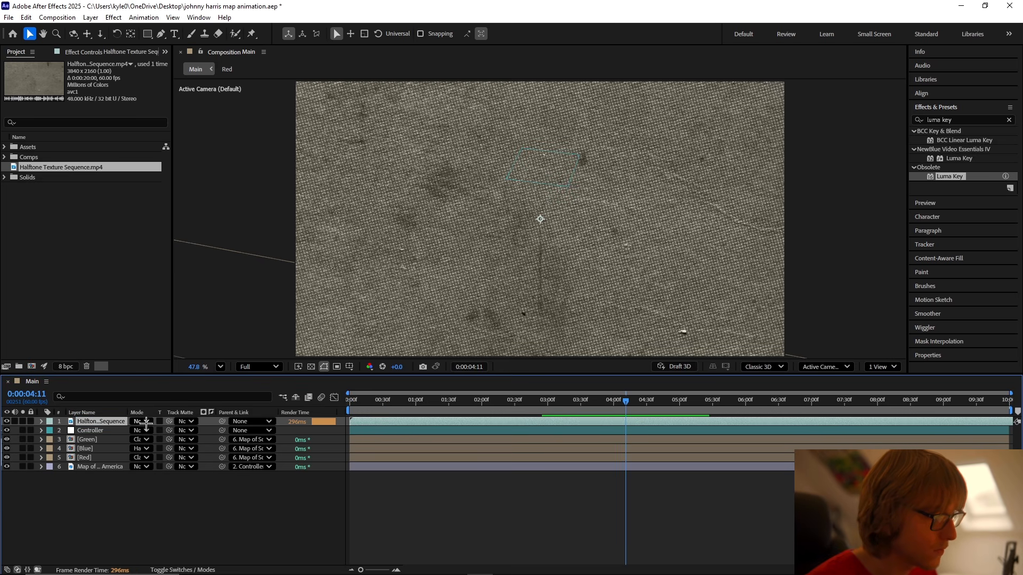
pyautogui.click(143, 421)
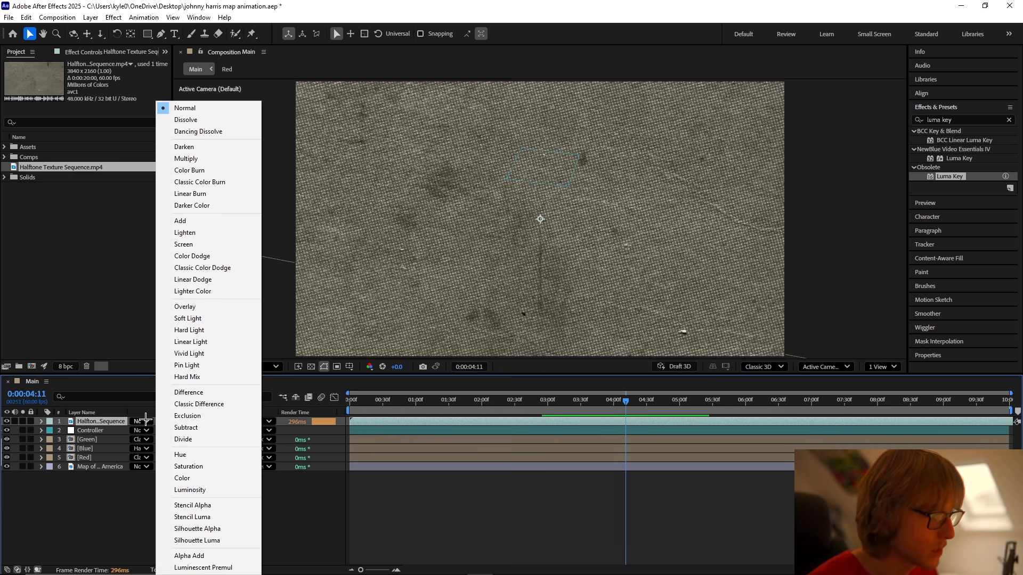
pyautogui.click(201, 318)
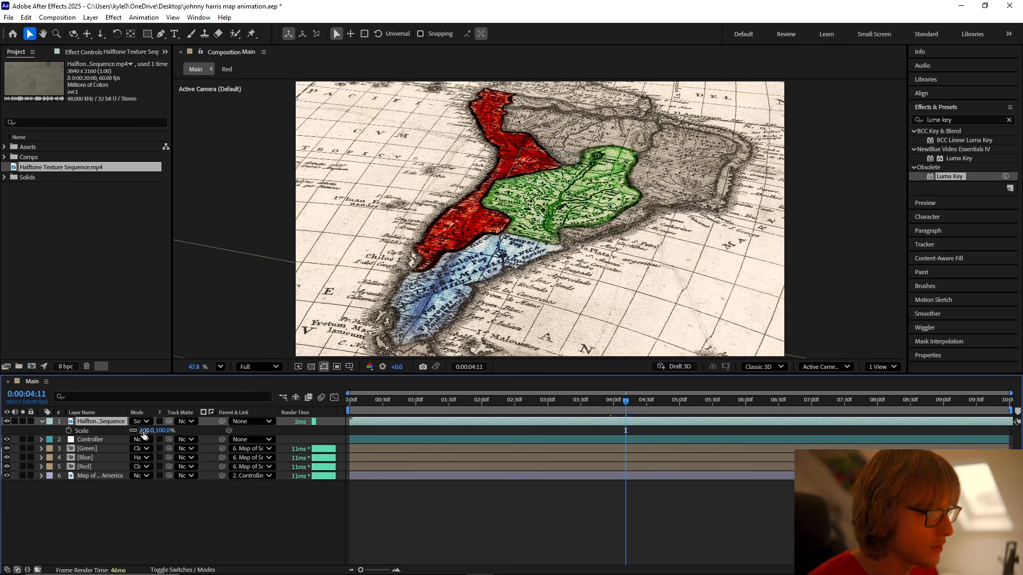
# Step: Scale the soloed halftone texture layer down to 51% and turn its solo off
pyautogui.moveTo(146, 431); pyautogui.dragTo(120, 434)
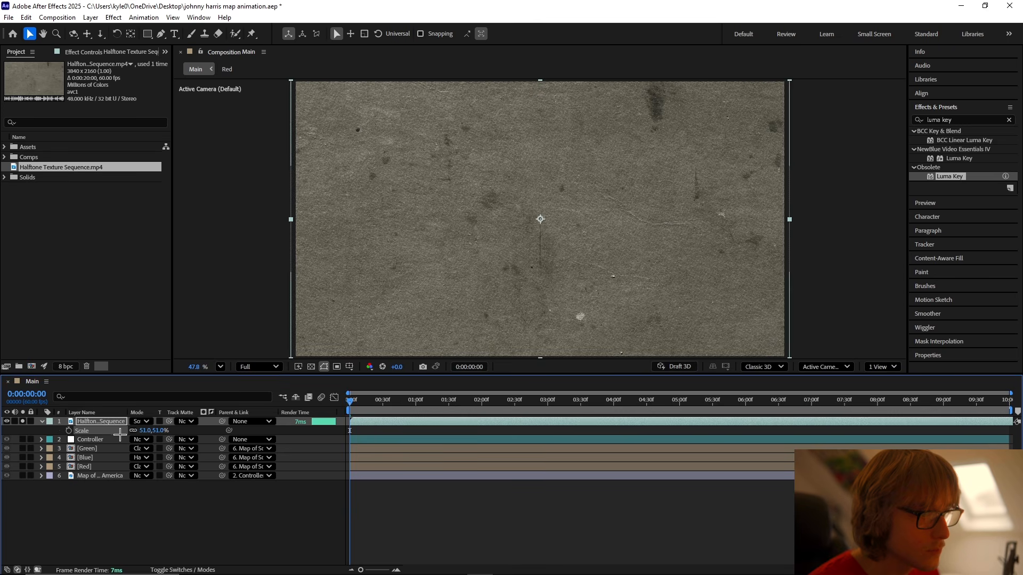
pyautogui.click(42, 421)
pyautogui.click(22, 421)
# Step: At 0:00:04:34, compare the map up close with and without the halftone texture, and return the view to fit
pyautogui.moveTo(352, 401); pyautogui.dragTo(650, 400)
pyautogui.scroll(4, 518, 306)
pyautogui.scroll(3, 518, 306)
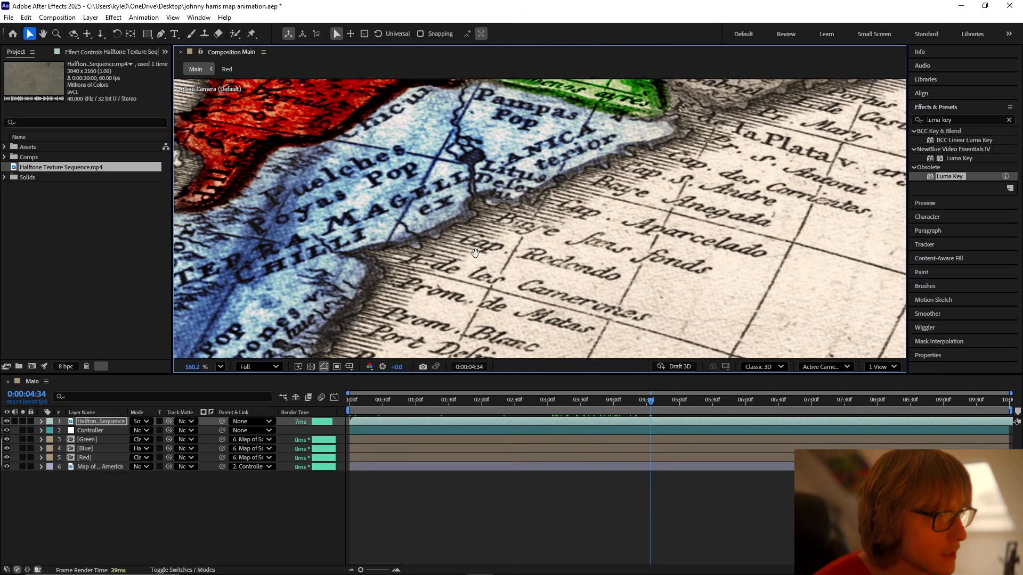
pyautogui.click(6, 421)
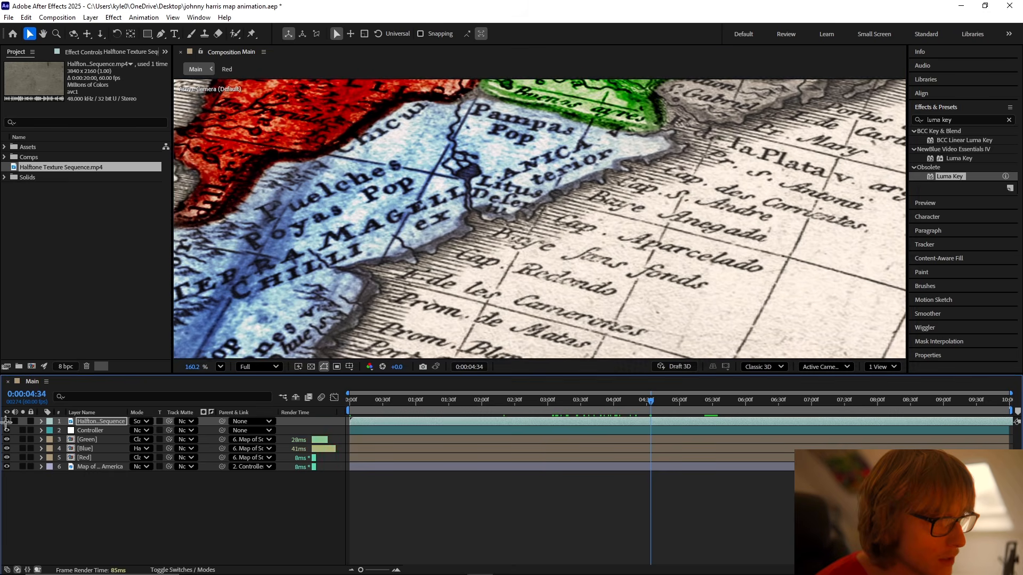
pyautogui.click(6, 422)
pyautogui.click(220, 367)
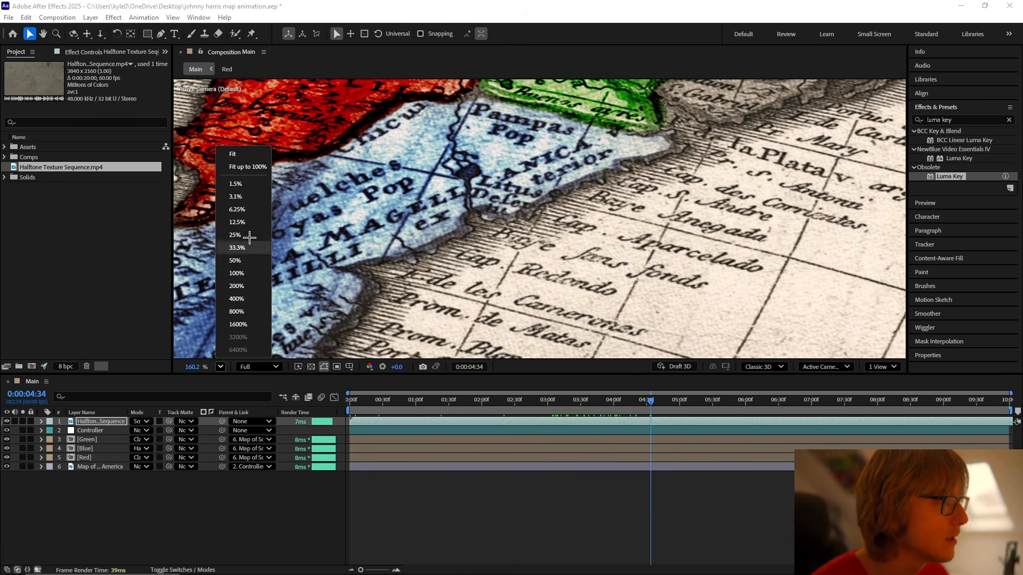
pyautogui.click(250, 165)
# Step: File Halftone Texture Sequence.mp4 in the project's Assets folder
pyautogui.moveTo(88, 169); pyautogui.dragTo(28, 147)
pyautogui.click(224, 506)
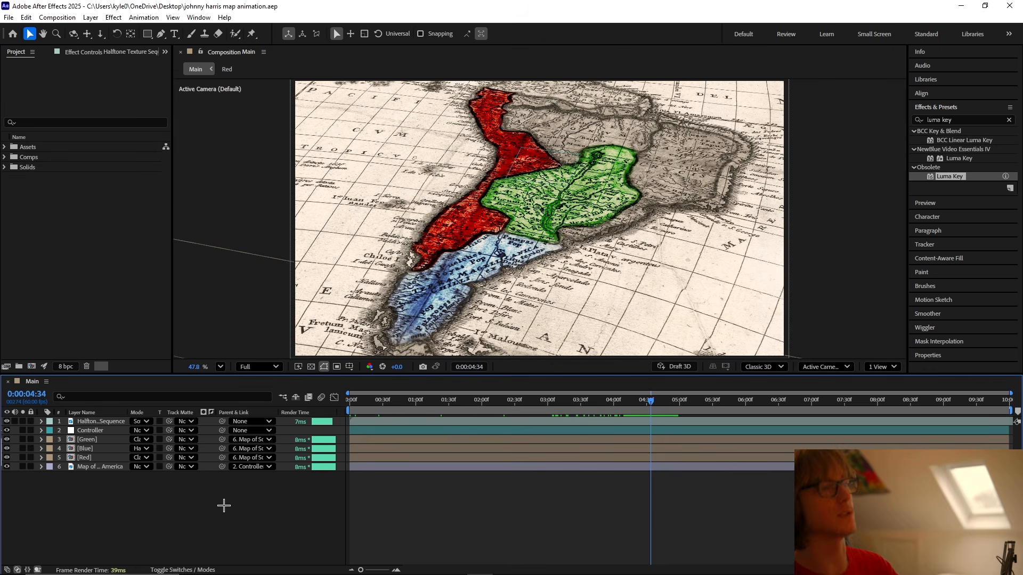
# Step: Create an adjustment layer above all other layers and name it Edge Blur
pyautogui.hotkey('ctrl', 'alt', 'y')
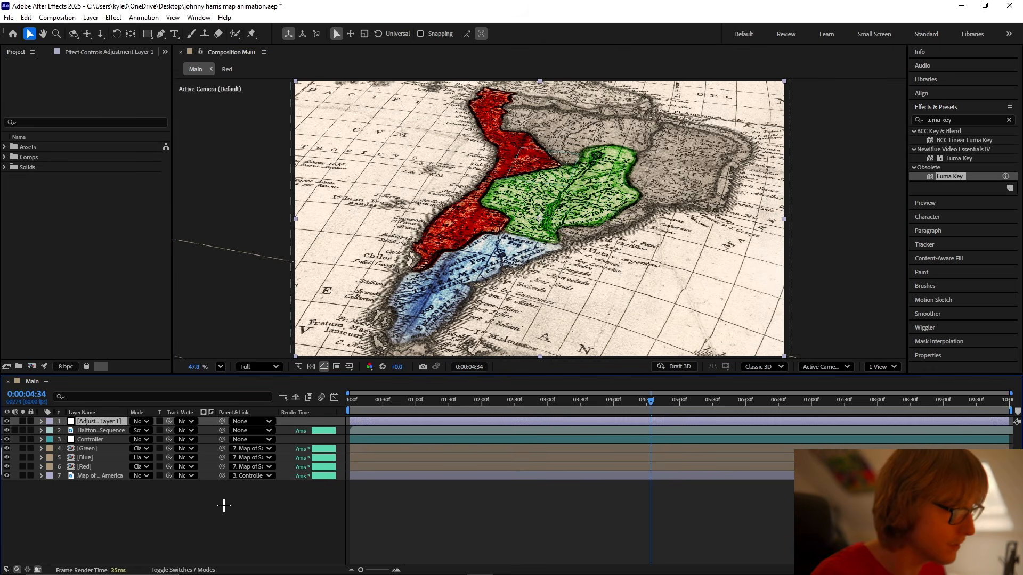
pyautogui.rightClick(95, 423)
pyautogui.click(163, 392)
pyautogui.write('Edge Bl')
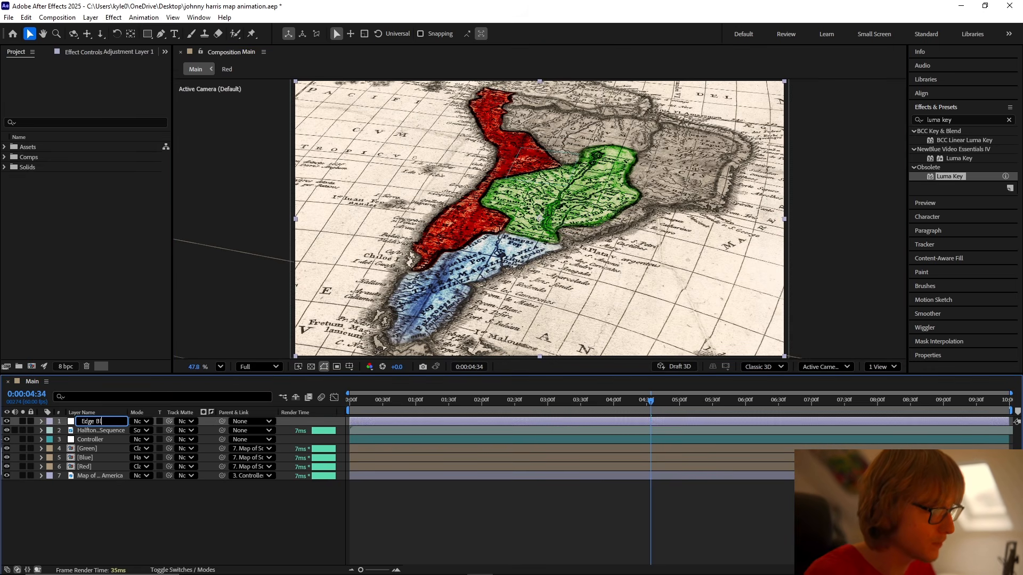
pyautogui.write('ur')
pyautogui.press('Return')
# Step: Add a full-frame elliptical mask to the Edge Blur layer and set the mask mode to Subtract
pyautogui.click(148, 34)
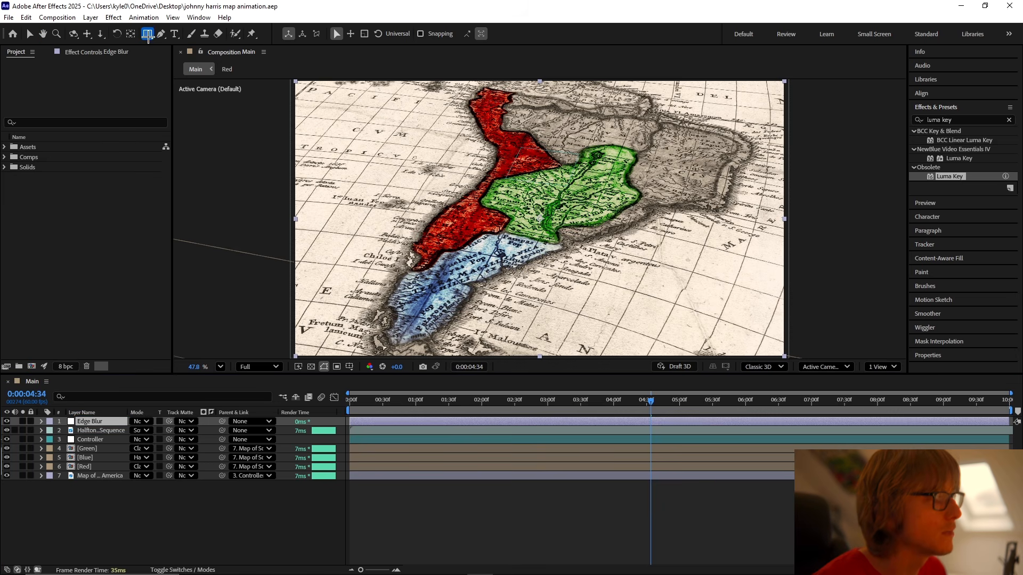
pyautogui.moveTo(147, 38); pyautogui.dragTo(181, 64)
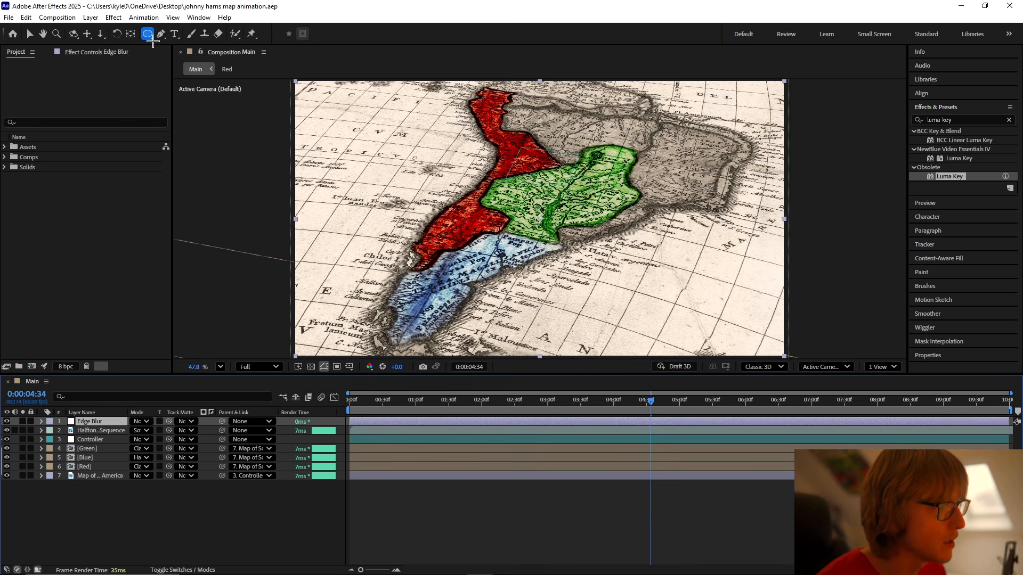
pyautogui.doubleClick(147, 33)
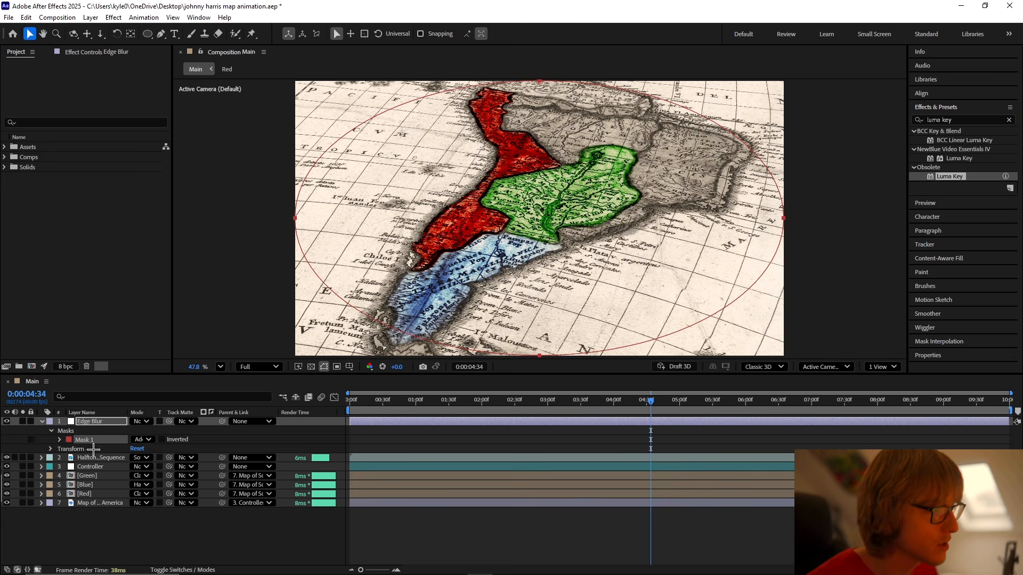
pyautogui.click(83, 439)
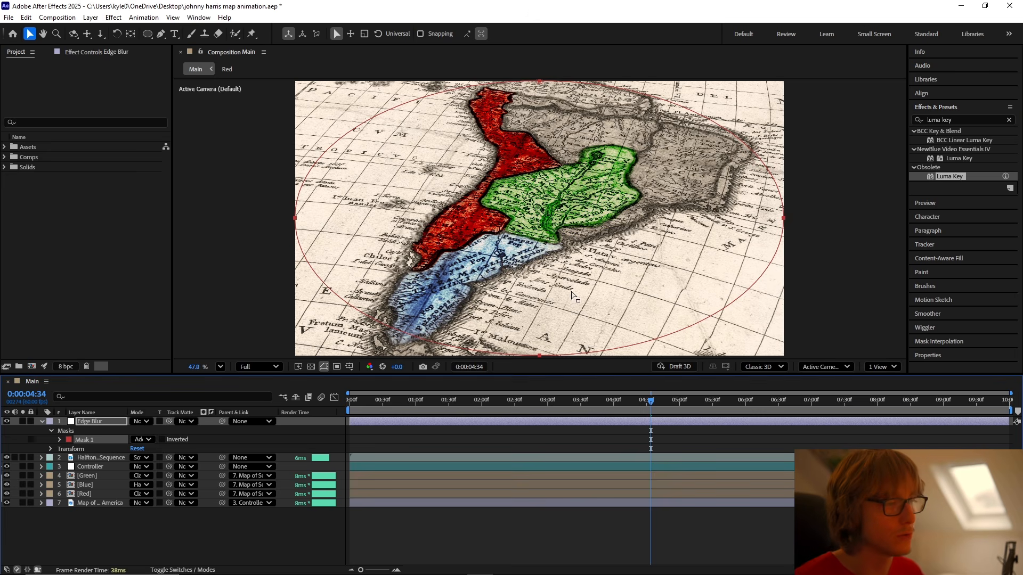
pyautogui.click(142, 439)
pyautogui.click(145, 474)
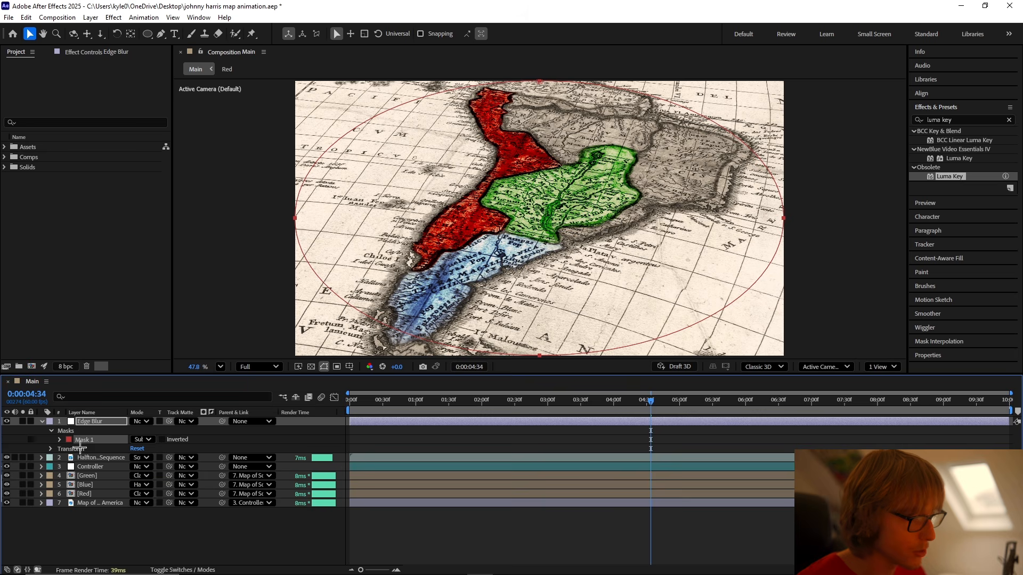
# Step: Set the Edge Blur mask's feather to 150 pixels
pyautogui.press('f')
pyautogui.click(144, 440)
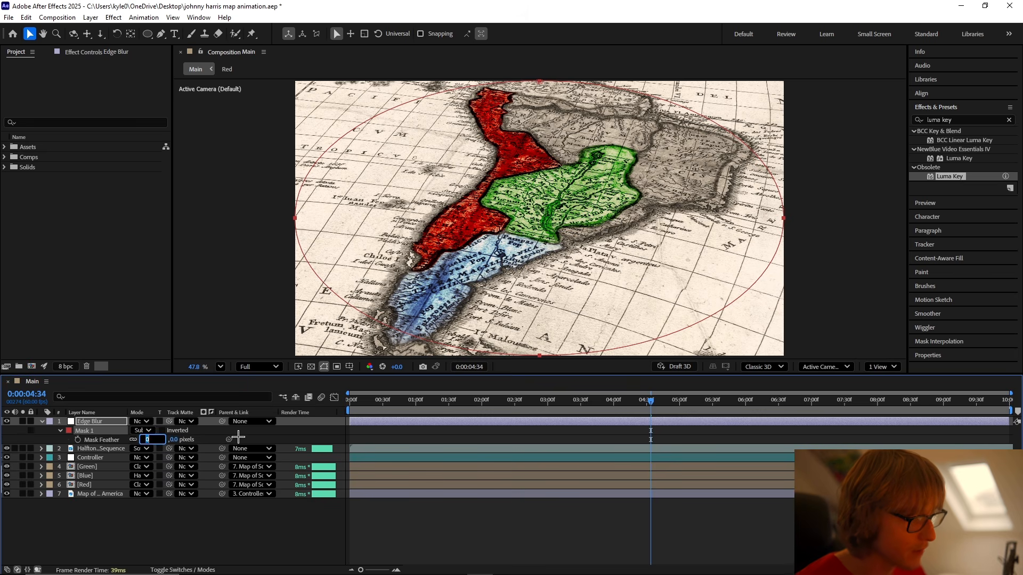
pyautogui.press('Return')
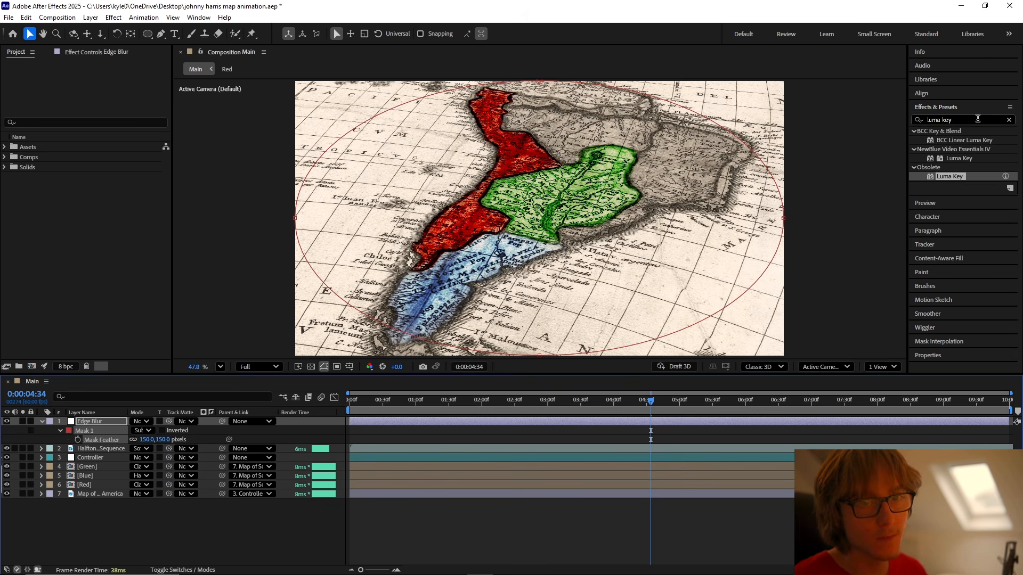
# Step: Apply Gaussian Blur to the Edge Blur layer with a Blurriness of 25
pyautogui.click(922, 122)
pyautogui.write('gau')
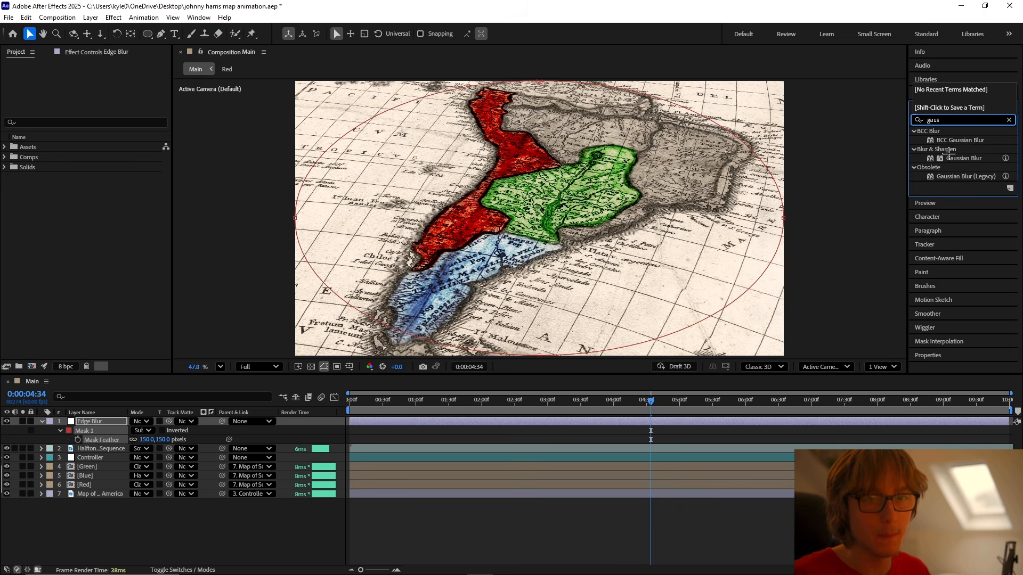
pyautogui.write('s')
pyautogui.moveTo(949, 157); pyautogui.dragTo(98, 420)
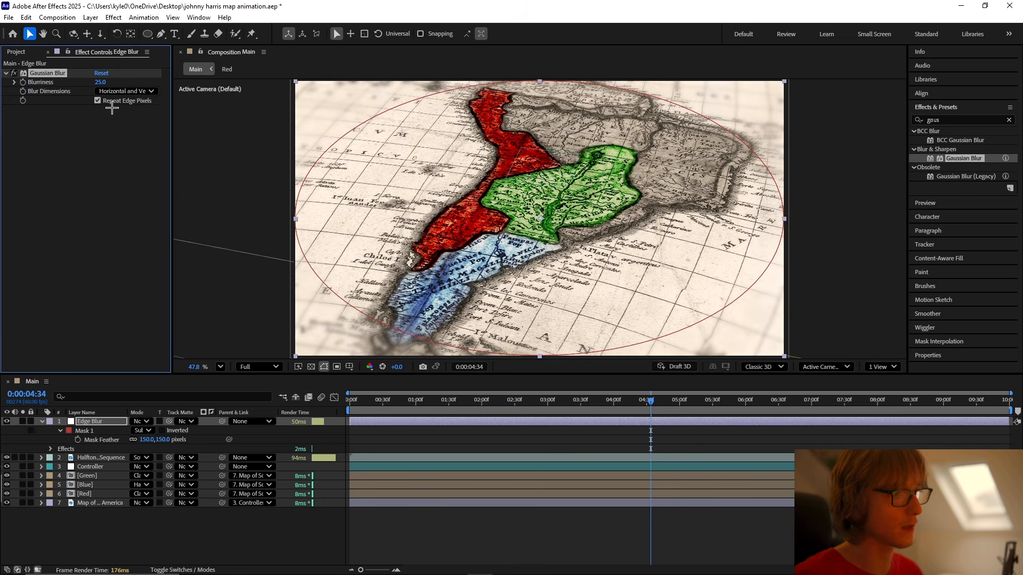
pyautogui.click(99, 82)
pyautogui.write('25')
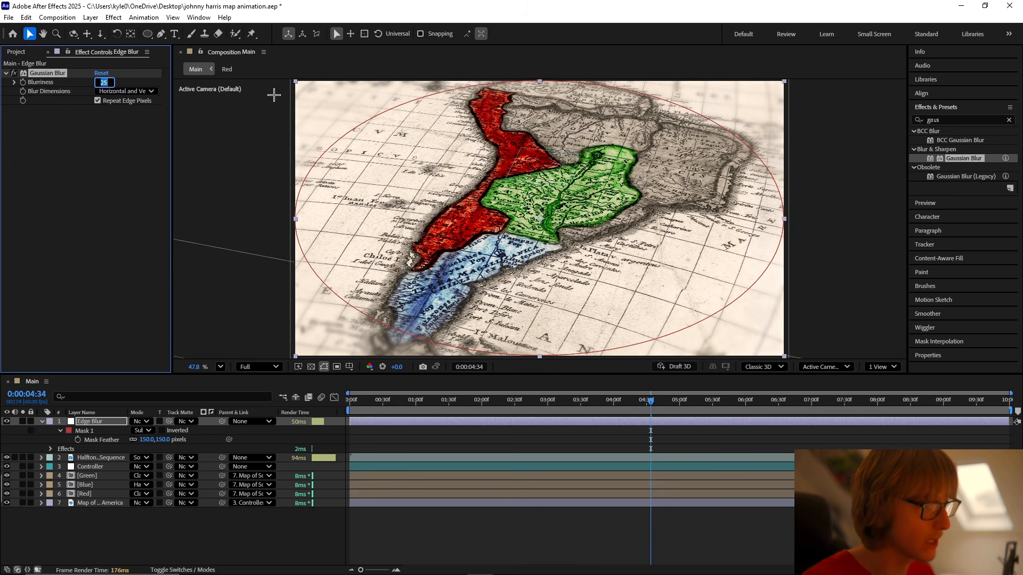
# Step: Set Edge Blur's Blurriness to 20, widen its elliptical mask symmetrically beyond the frame's sides and raise the mask's lower edge slightly
pyautogui.press('Return')
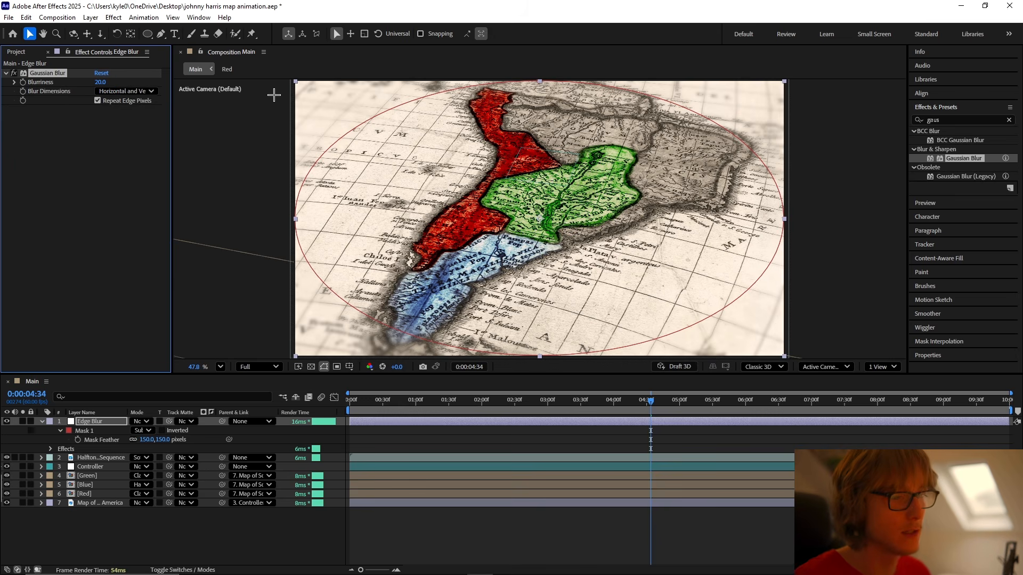
pyautogui.click(296, 227)
pyautogui.moveTo(295, 223); pyautogui.dragTo(242, 218)
pyautogui.hotkey('ctrl', 'z')
pyautogui.moveTo(783, 218); pyautogui.dragTo(858, 221)
pyautogui.scroll(-2, 554, 234)
pyautogui.click(541, 339)
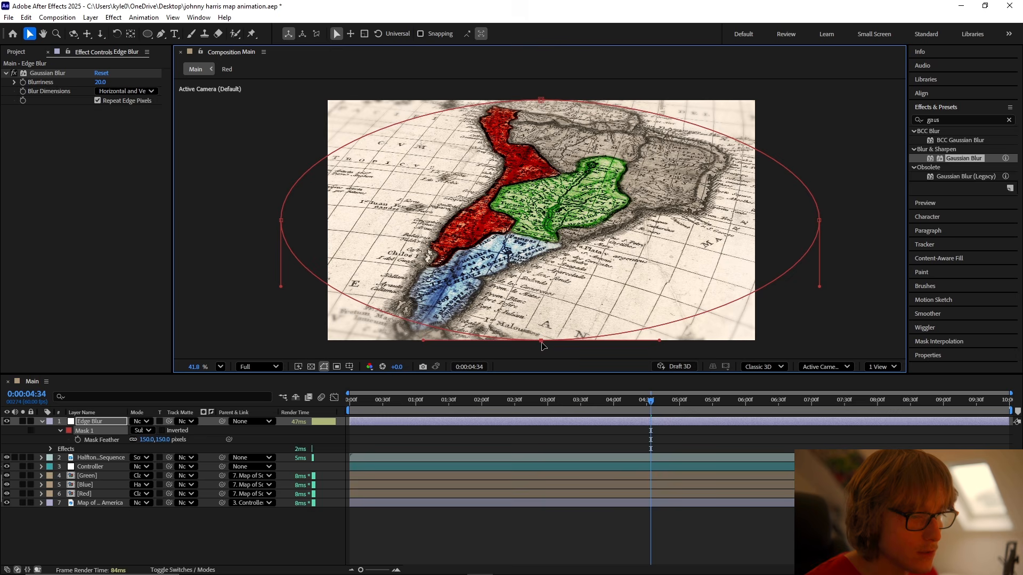
pyautogui.moveTo(543, 339); pyautogui.dragTo(541, 331)
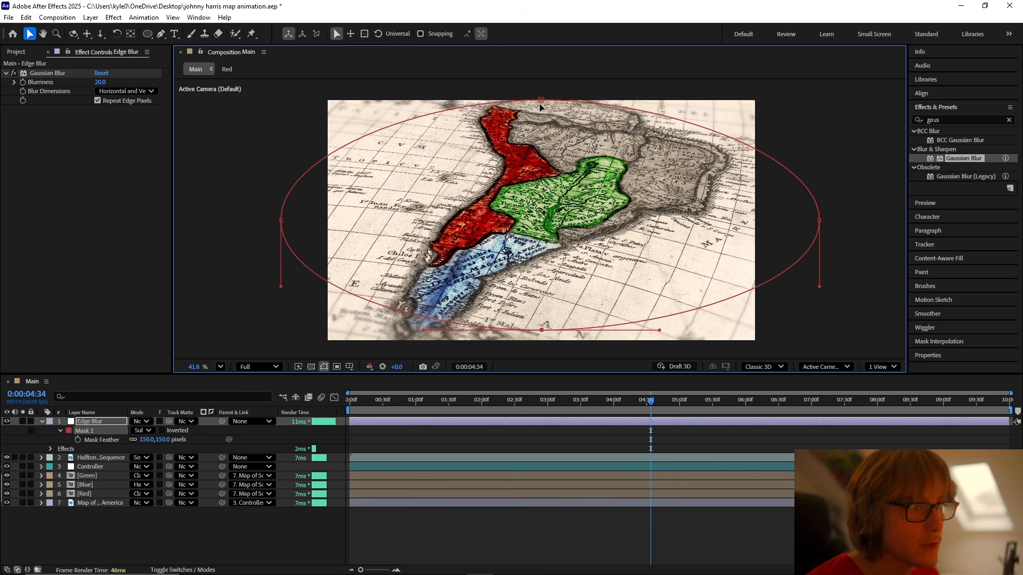
pyautogui.click(876, 209)
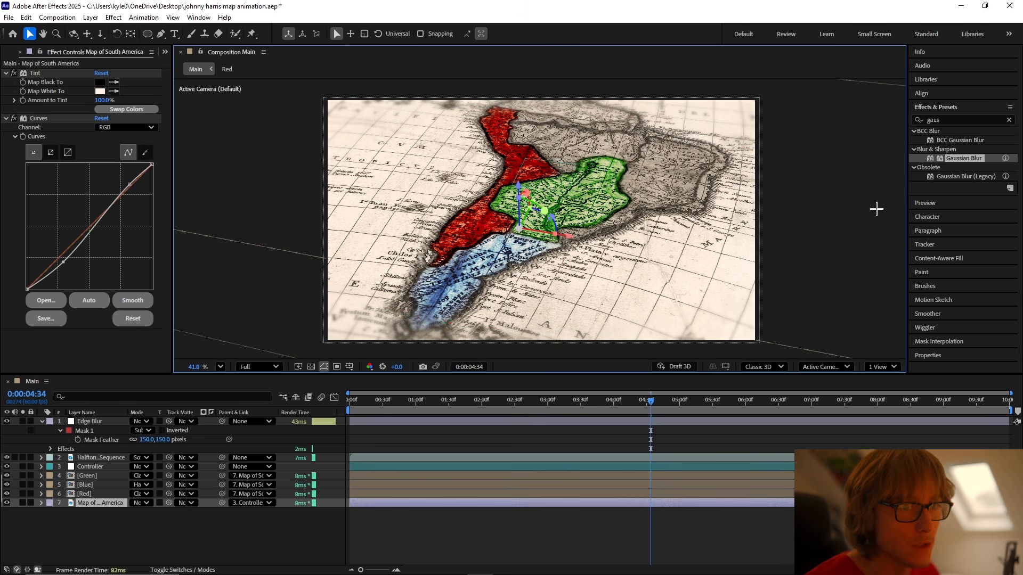
pyautogui.click(220, 367)
pyautogui.click(234, 165)
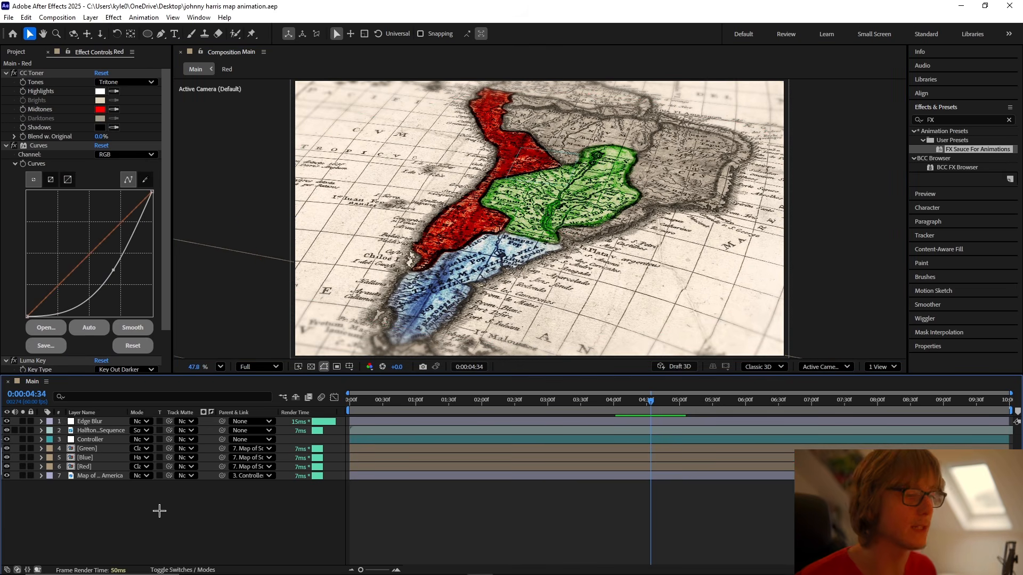
# Step: Create an adjustment layer above all other layers and name it FX
pyautogui.hotkey('ctrl', 'alt', 'y')
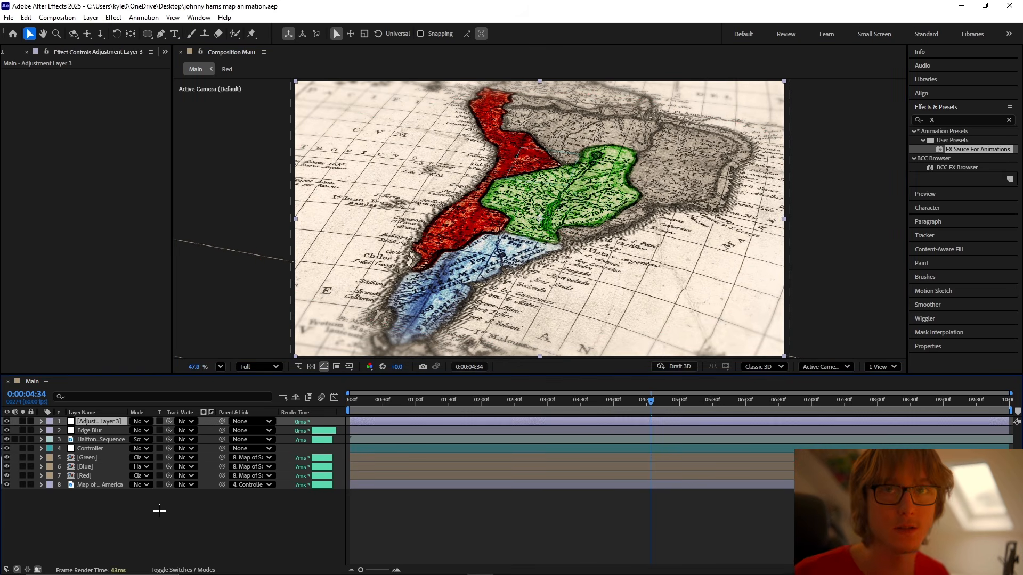
pyautogui.rightClick(80, 422)
pyautogui.click(106, 391)
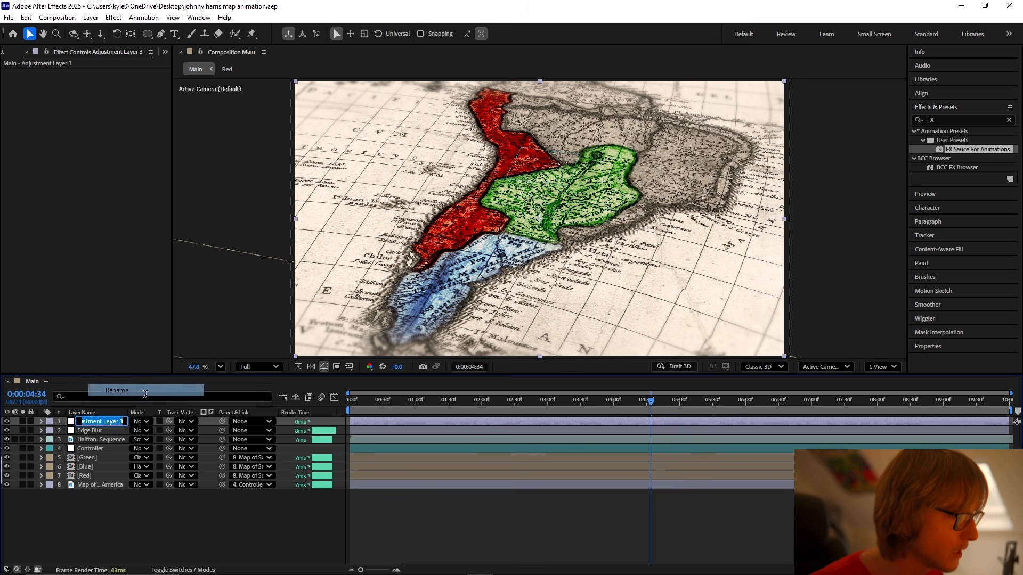
pyautogui.write('FX')
pyautogui.press('Return')
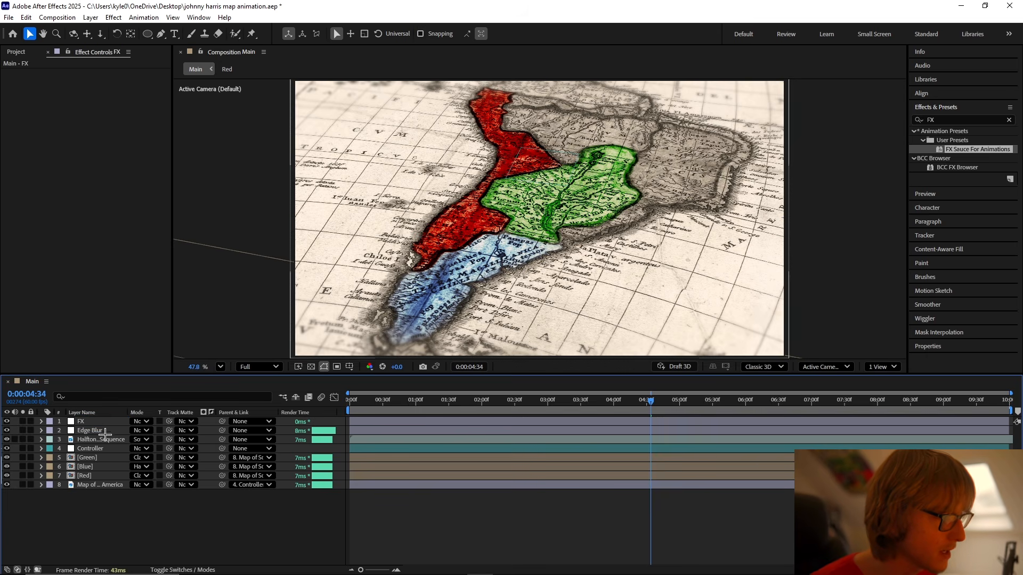
# Step: Apply the Transform effect to the FX layer and set its Scale to 100.5
pyautogui.doubleClick(951, 120)
pyautogui.press('BackSpace')
pyautogui.write('transform')
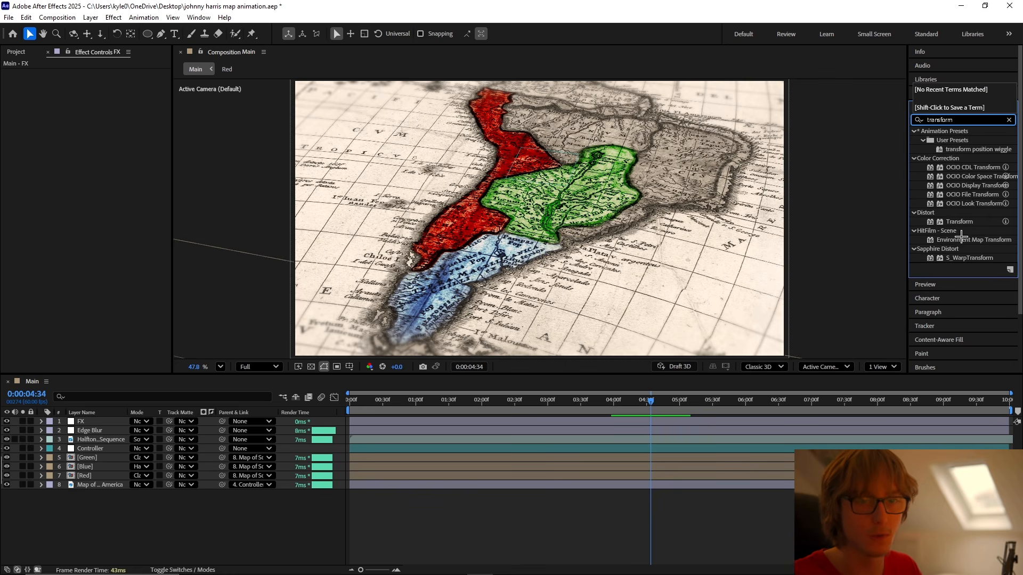
pyautogui.moveTo(958, 221); pyautogui.dragTo(88, 422)
pyautogui.click(102, 110)
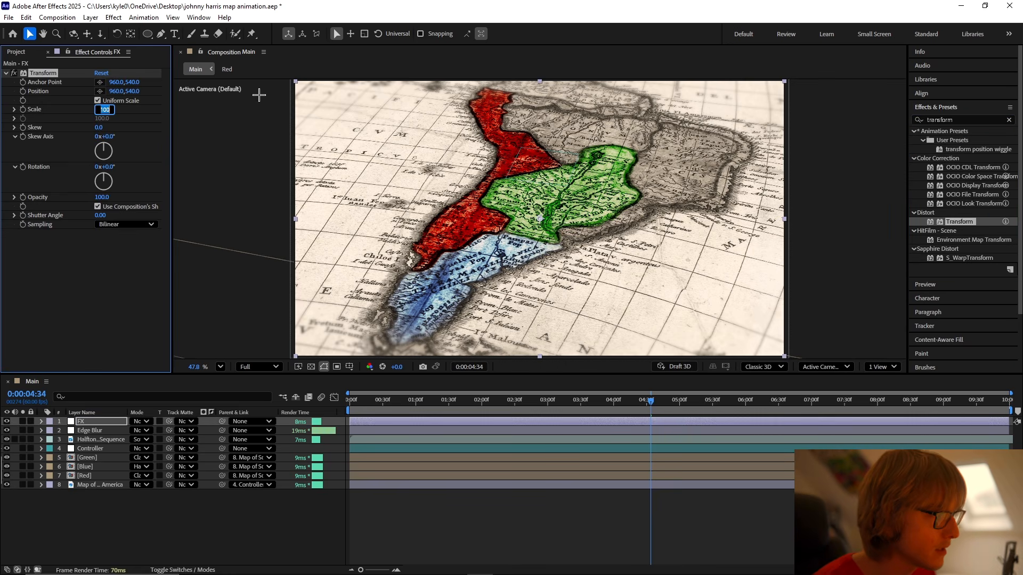
pyautogui.write('100.5')
pyautogui.press('Return')
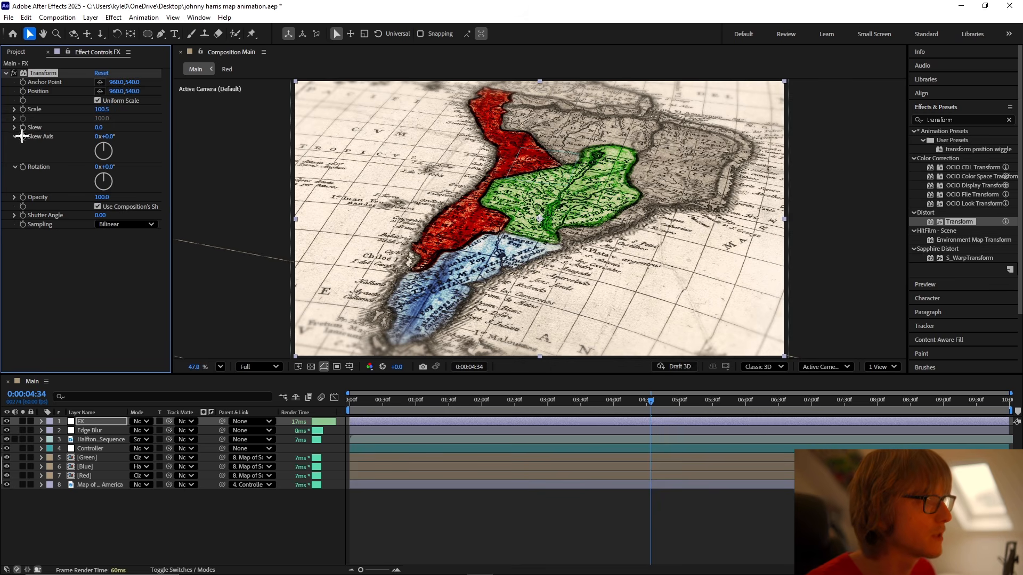
# Step: Add the expression posterizeTime(3) and wiggle(222,3) to the Transform effect's Position, and scrub the timeline to preview the shake
pyautogui.keyDown('alt'); pyautogui.click(22, 92); pyautogui.keyUp('alt')
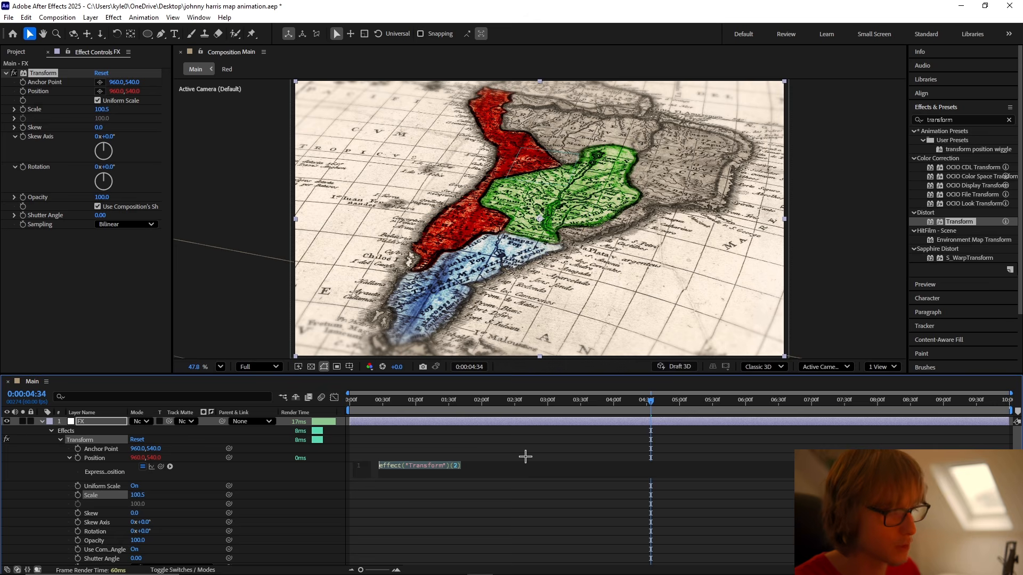
pyautogui.write('posterizeTime(3')
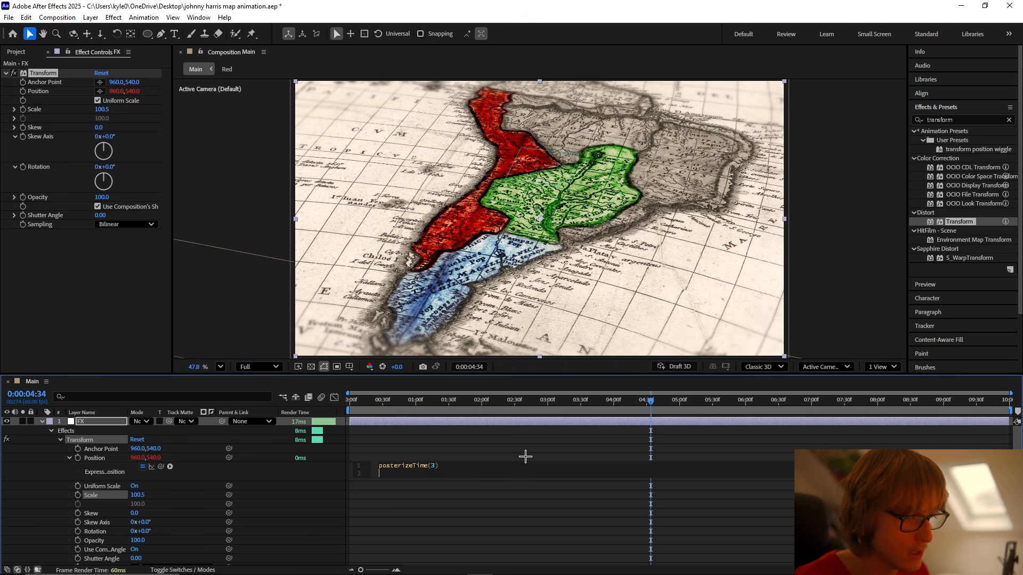
pyautogui.press('BackSpace')
pyautogui.press('BackSpace')
pyautogui.write('iggle(222,3')
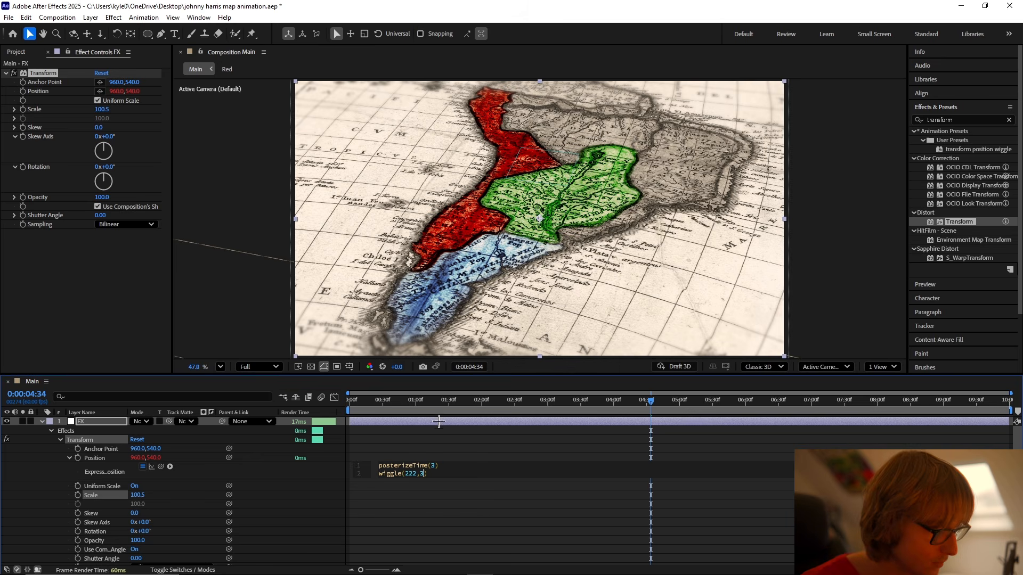
pyautogui.moveTo(480, 399); pyautogui.dragTo(687, 397)
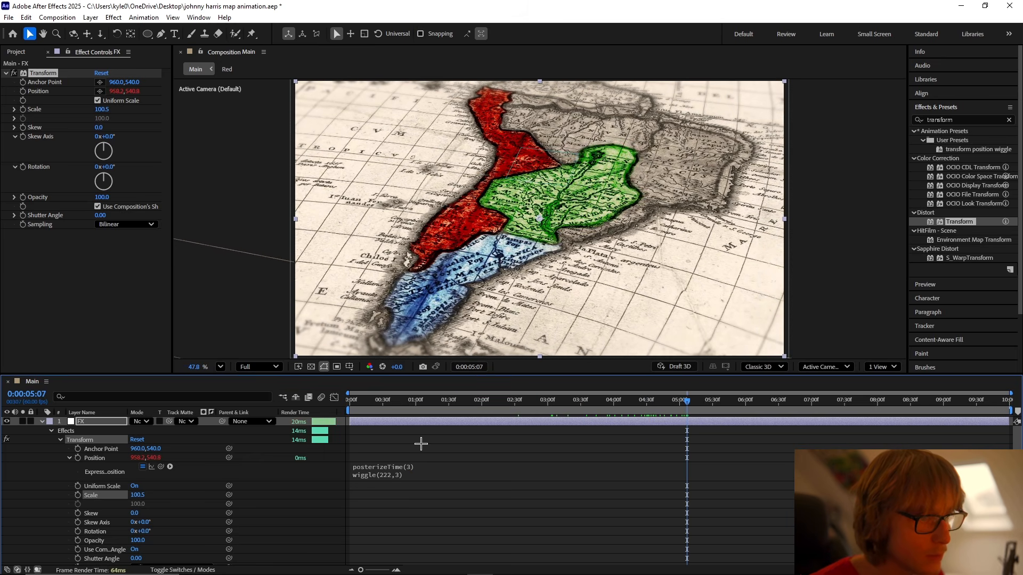
# Step: Change the Position expression's second line to wiggle(222,1) and collapse the FX layer
pyautogui.click(427, 473)
pyautogui.click(426, 474)
pyautogui.tripleClick(426, 473)
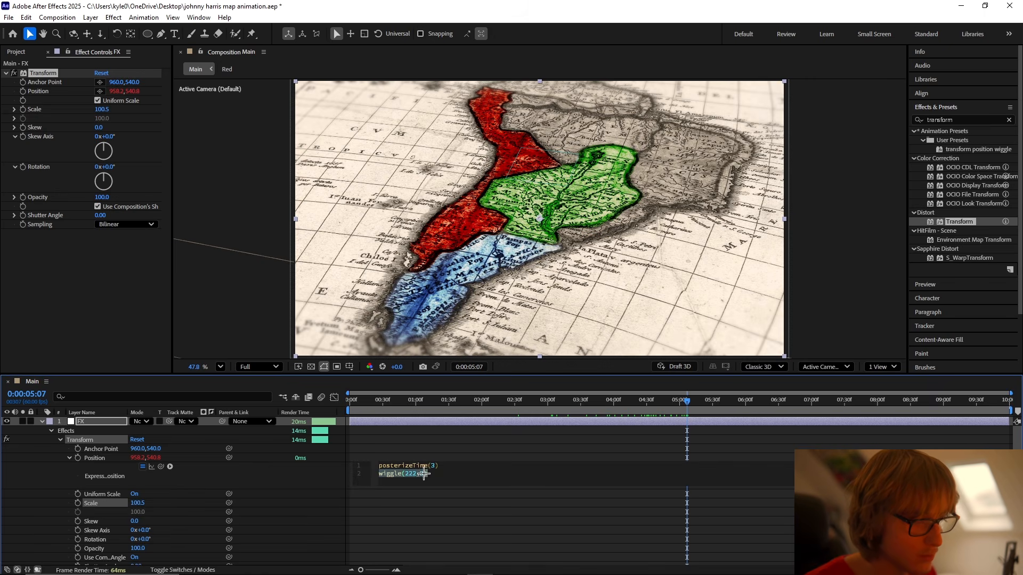
pyautogui.click(510, 487)
pyautogui.press('BackSpace')
pyautogui.write('1')
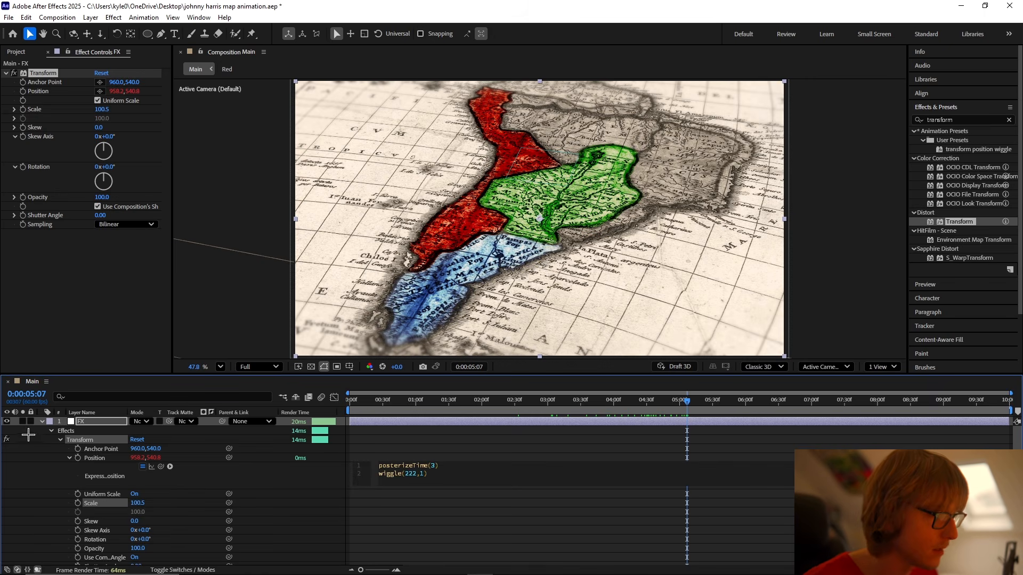
pyautogui.click(40, 421)
pyautogui.click(41, 421)
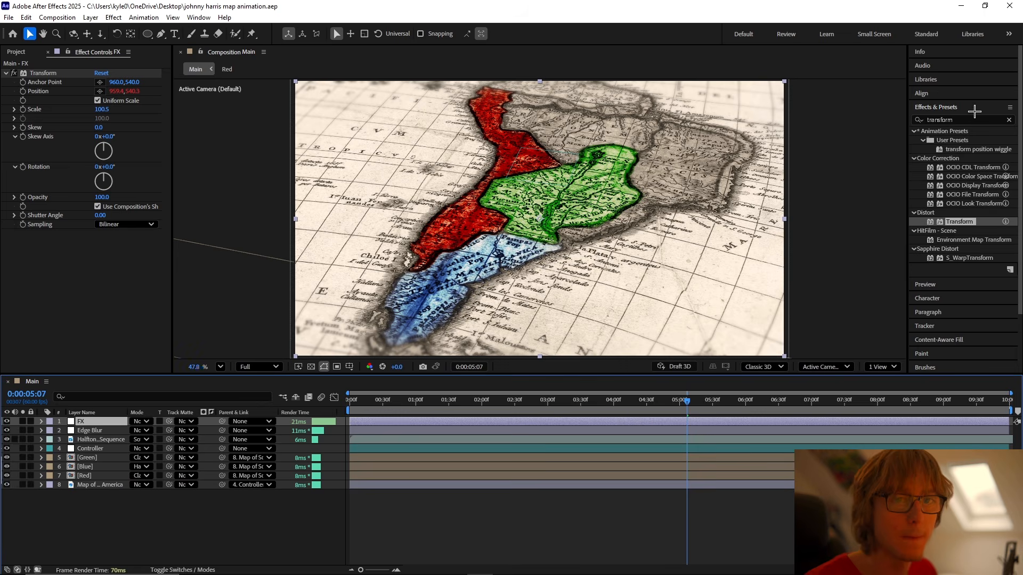
# Step: Apply the Noise effect to the FX layer with color noise off and an amount of 5%, and save the project
pyautogui.click(952, 119)
pyautogui.moveTo(952, 120); pyautogui.dragTo(906, 128)
pyautogui.write('noise')
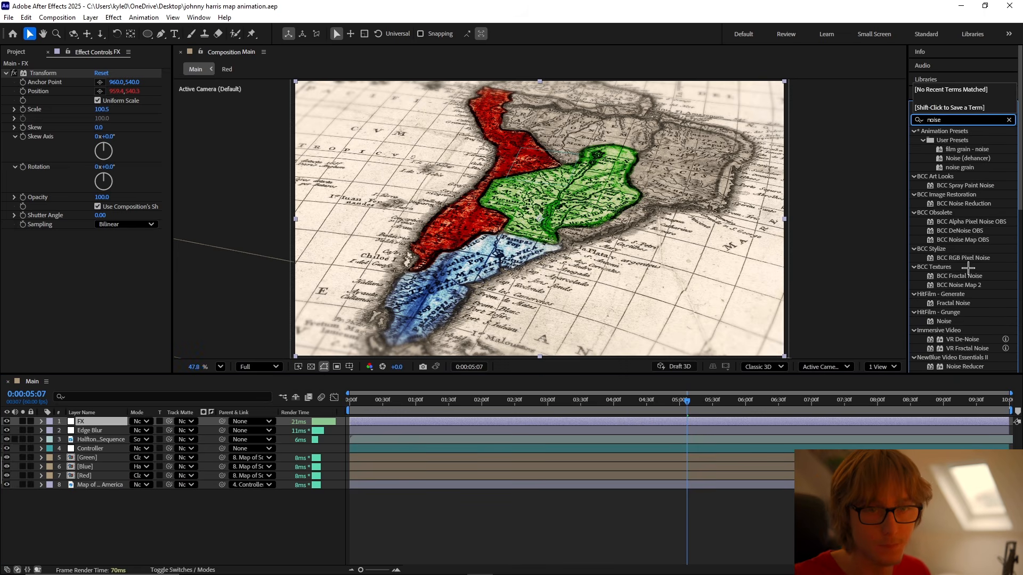
pyautogui.scroll(-1, 995, 306)
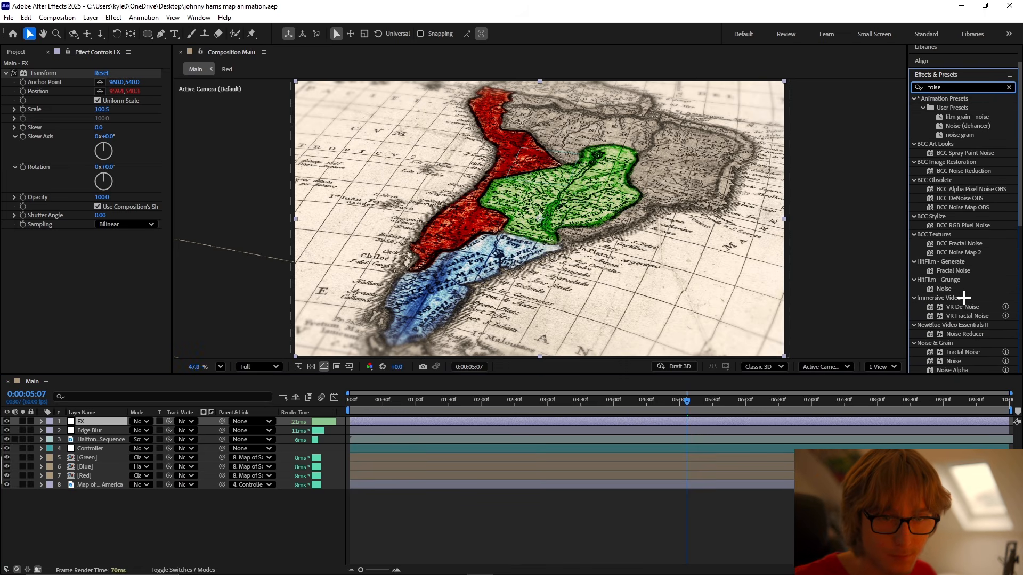
pyautogui.scroll(-2, 964, 297)
pyautogui.moveTo(953, 296); pyautogui.dragTo(115, 254)
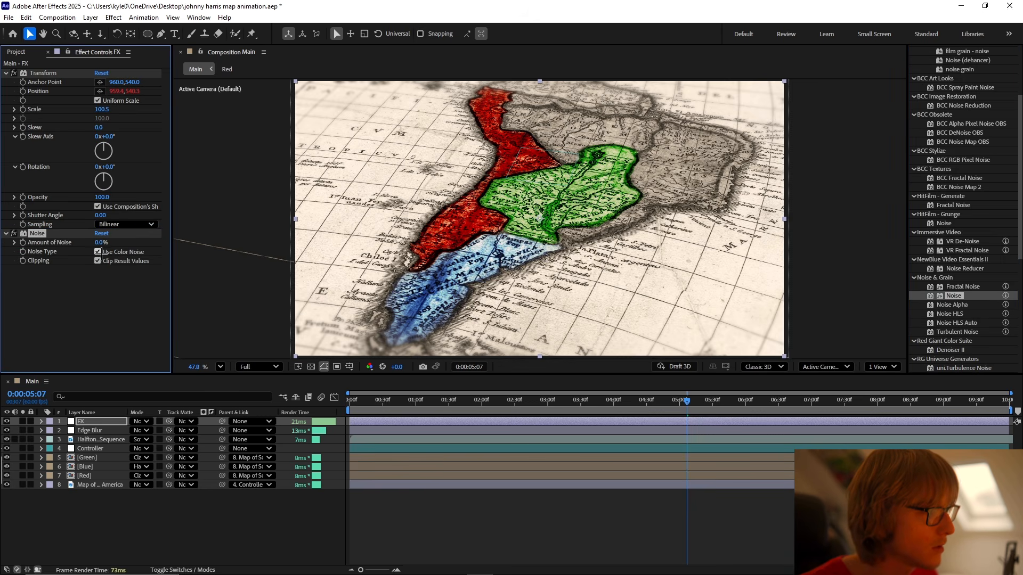
pyautogui.click(97, 251)
pyautogui.click(101, 242)
pyautogui.write('5')
pyautogui.click(111, 330)
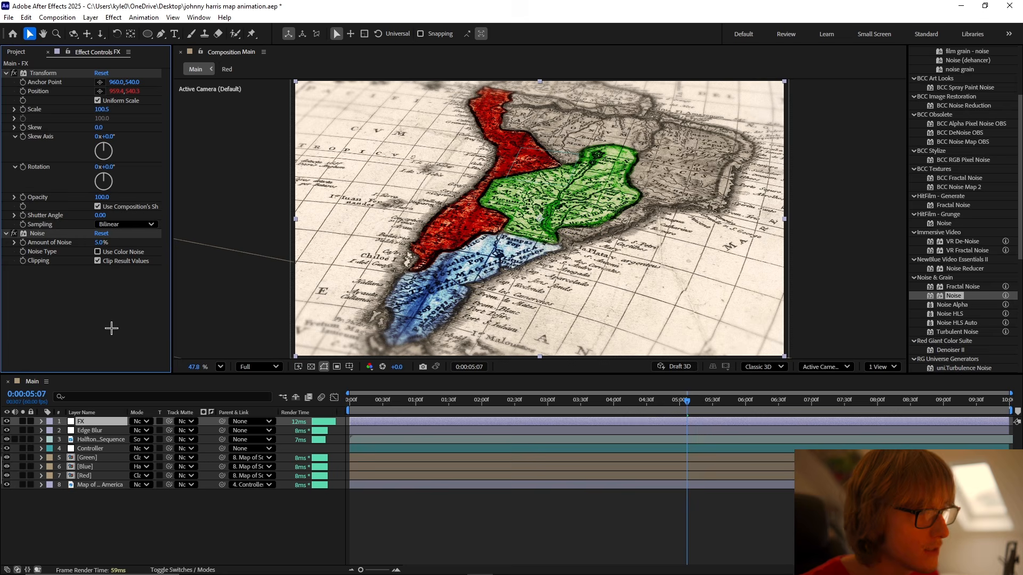
pyautogui.hotkey('ctrl', 's')
# Step: Add Quick Chromatic Aberration 3 below Noise on the FX layer with a Position of 0.50, and save the project
pyautogui.scroll(10, 956, 107)
pyautogui.click(954, 120)
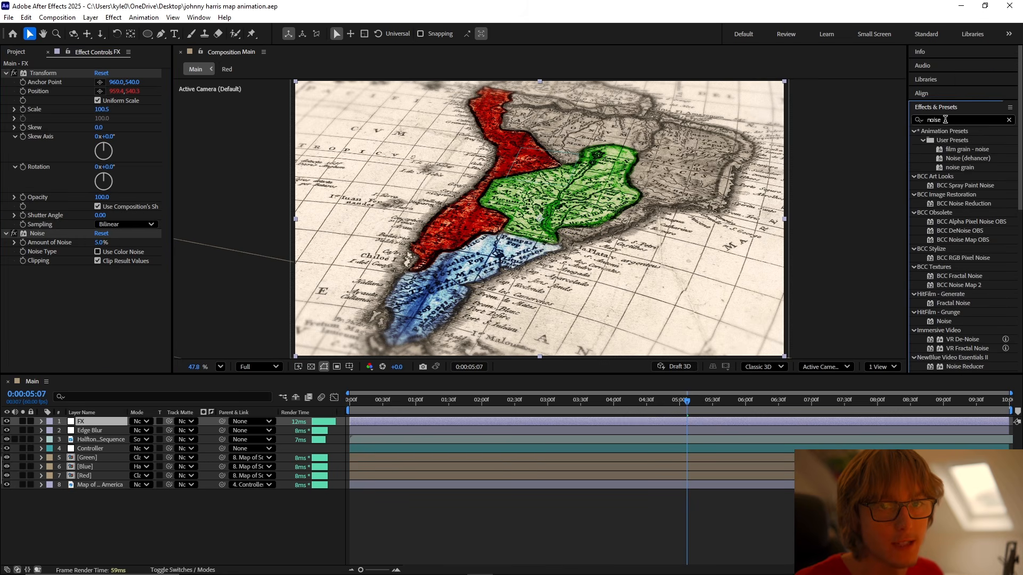
pyautogui.write('chromatic')
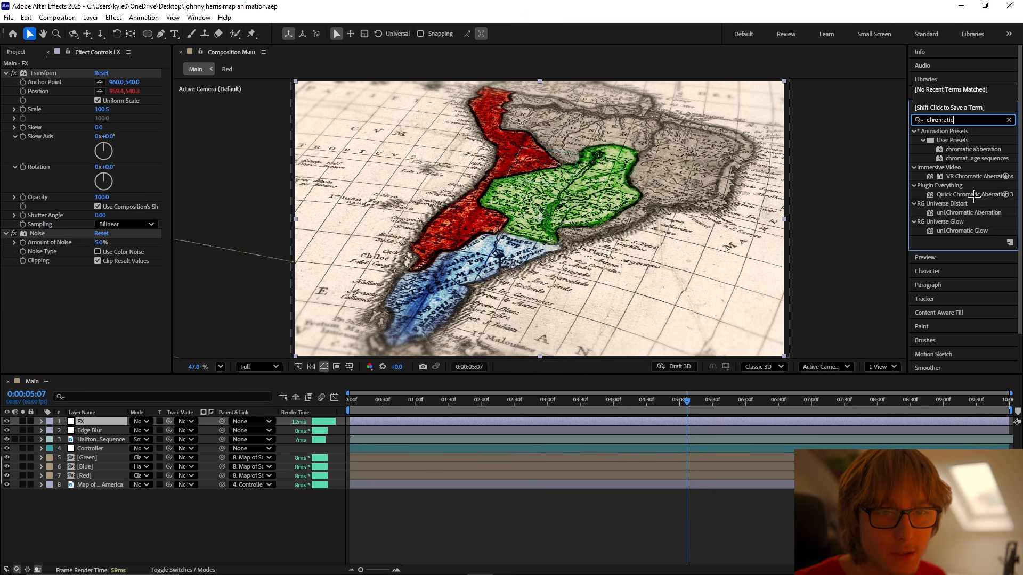
pyautogui.moveTo(973, 195); pyautogui.dragTo(128, 331)
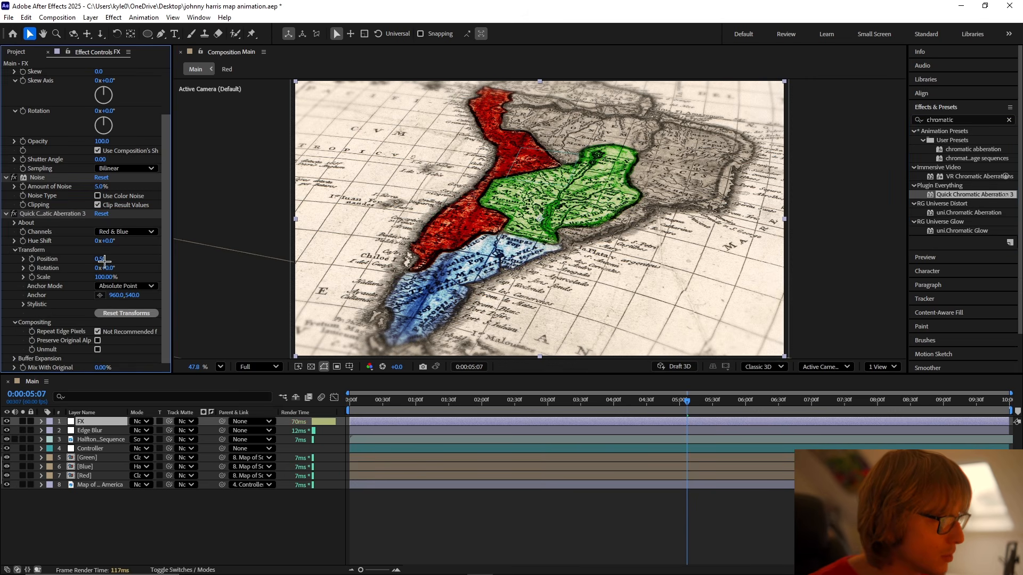
pyautogui.hotkey('ctrl', 's')
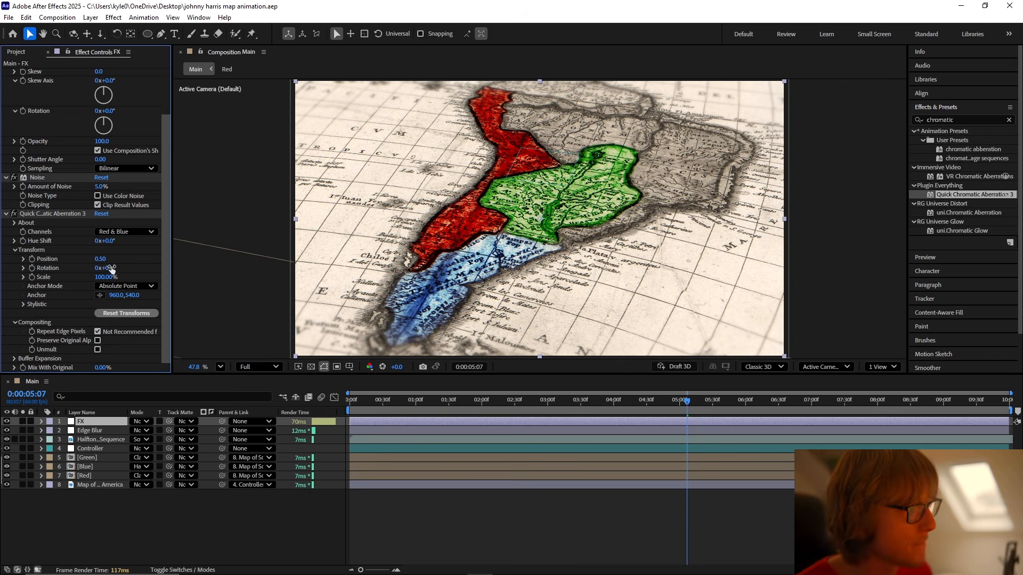
# Step: Add the Sharpen effect at the end of the FX layer's effects with a Sharpen Amount of 15, and save the project
pyautogui.click(975, 119)
pyautogui.write('sharpen')
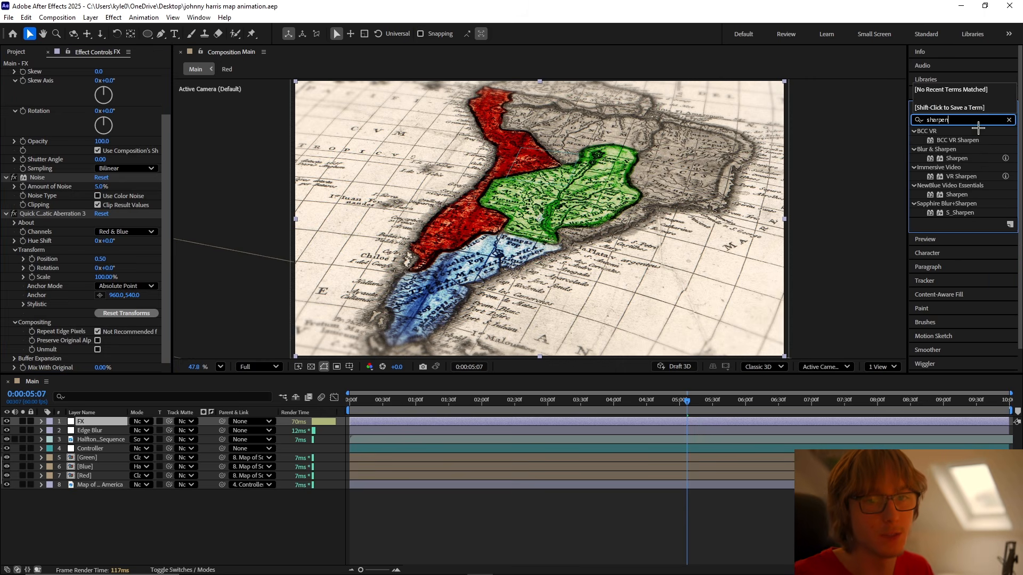
pyautogui.moveTo(959, 158); pyautogui.dragTo(119, 368)
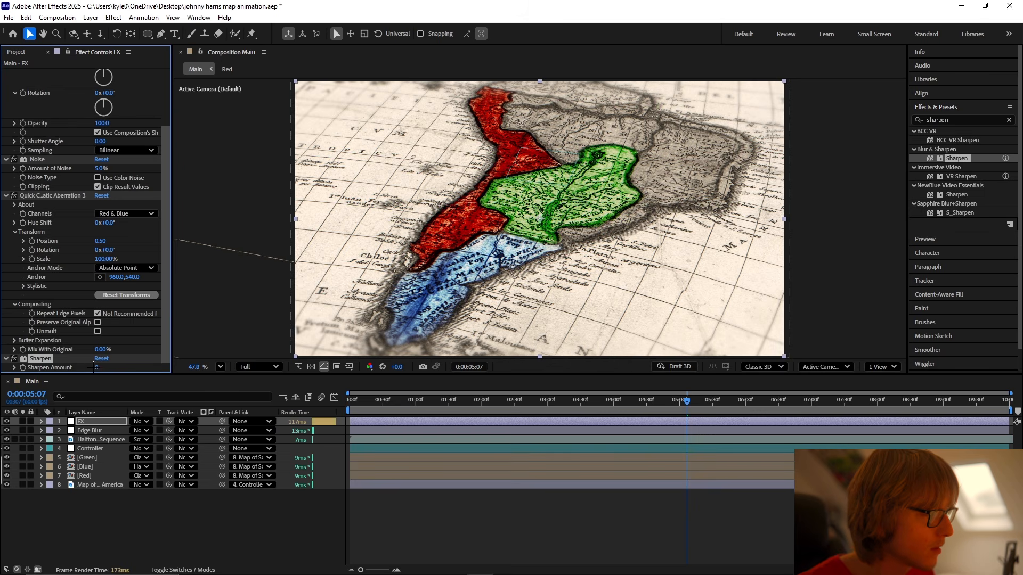
pyautogui.press('c')
pyautogui.hotkey('ctrl', 's')
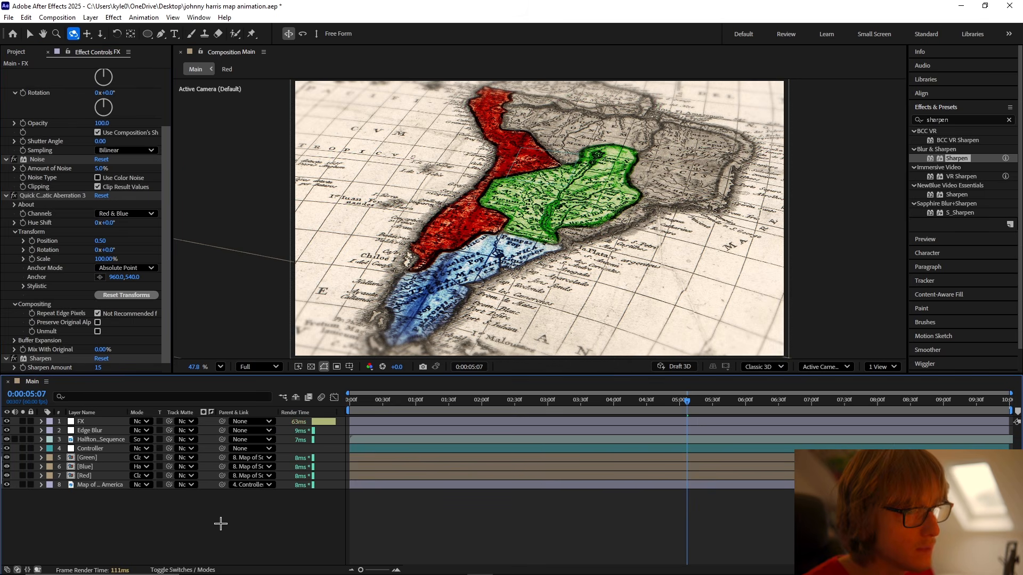
# Step: Collapse the settings of all four effects on the FX layer and select the effects from Transform to Sharpen
pyautogui.click(102, 423)
pyautogui.scroll(3, 88, 160)
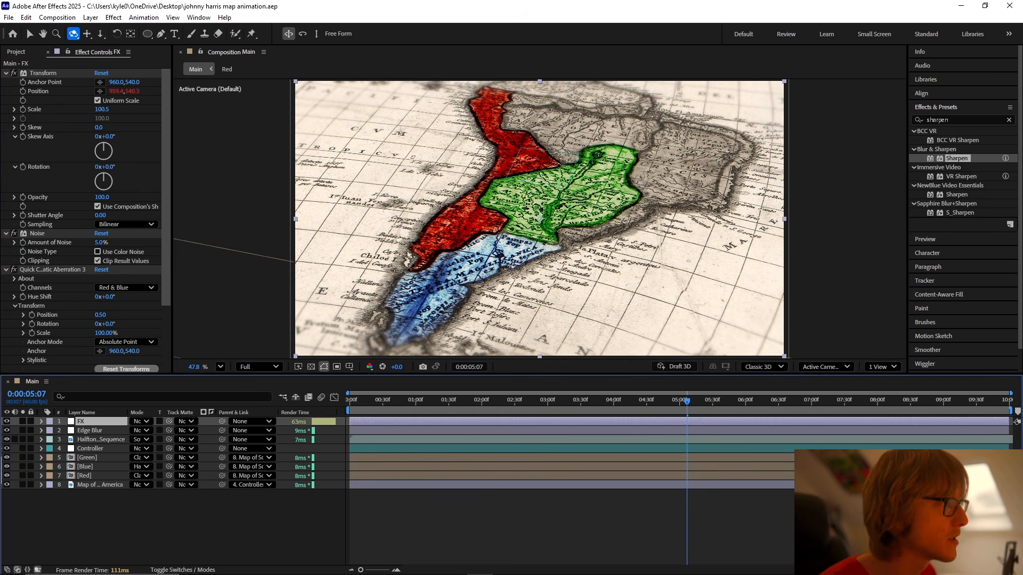
pyautogui.click(5, 72)
pyautogui.click(5, 82)
pyautogui.click(5, 91)
pyautogui.click(5, 100)
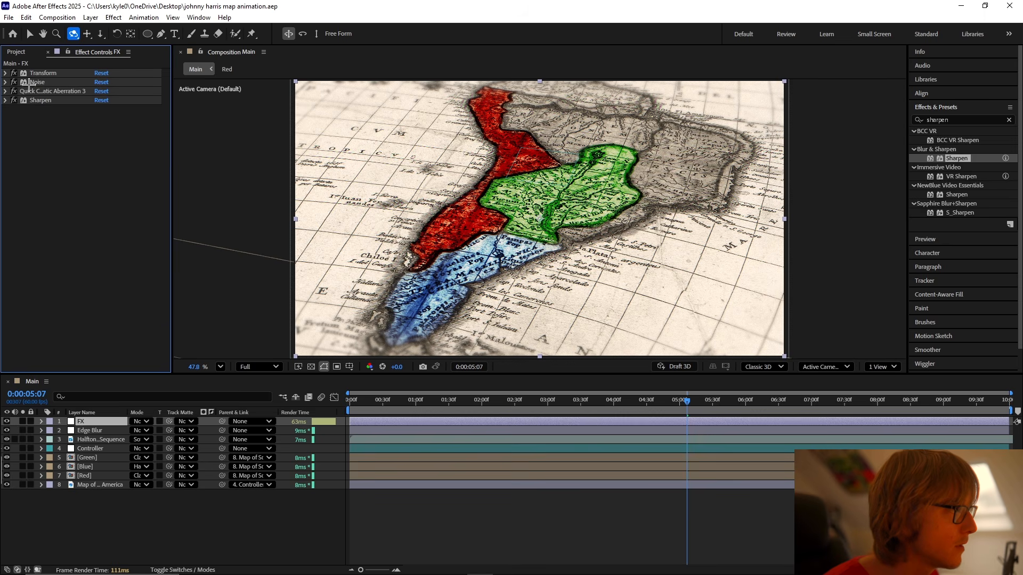
pyautogui.click(42, 73)
pyautogui.keyDown('shift'); pyautogui.click(38, 100); pyautogui.keyUp('shift')
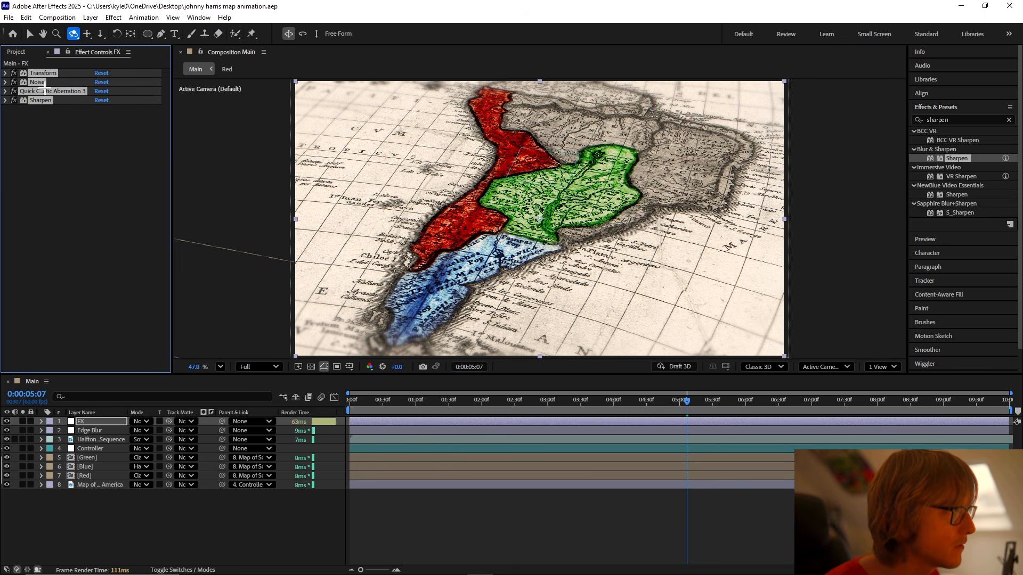
pyautogui.click(144, 17)
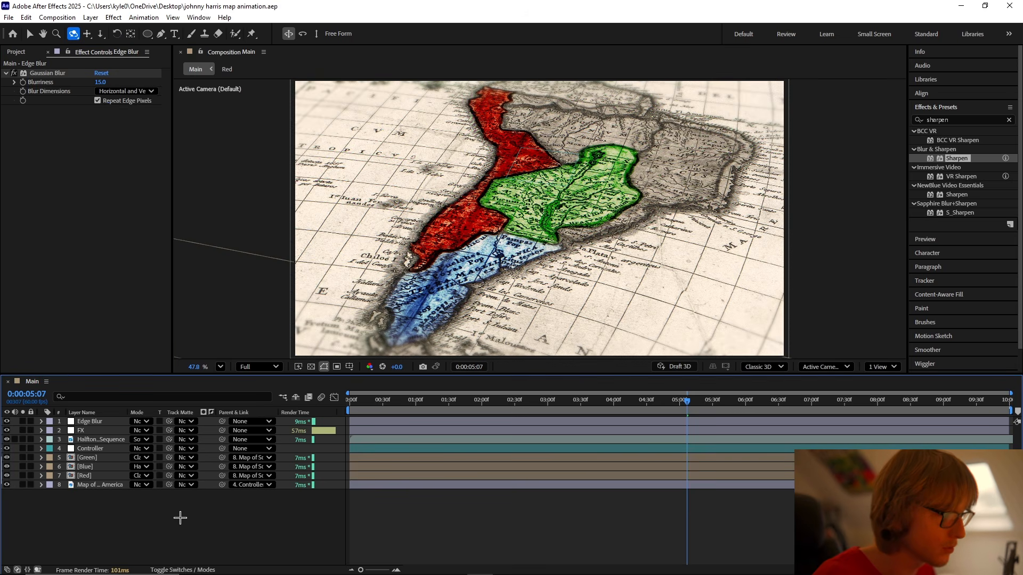
# Step: Create a black 1920 x 1080 solid named Speckles Overlay and apply the Noise & Grain Fractal Noise effect to it
pyautogui.hotkey('ctrl', 'y')
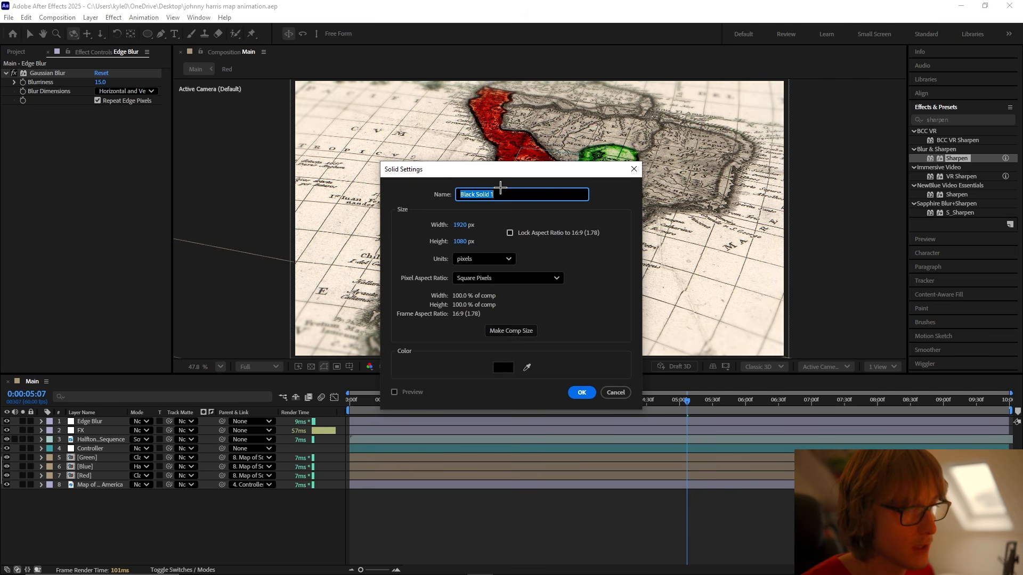
pyautogui.write('Speckles Overlay')
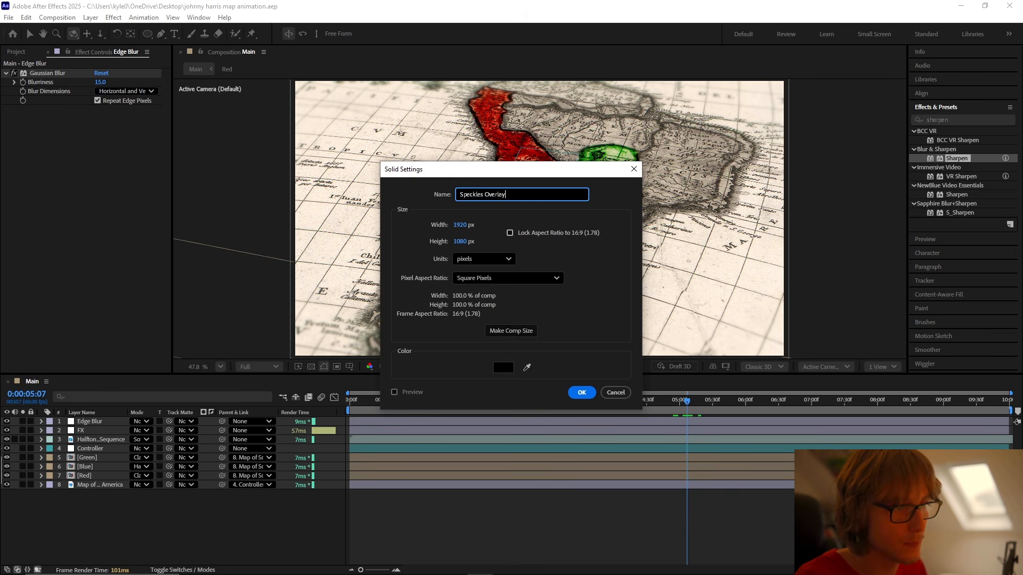
pyautogui.press('Return')
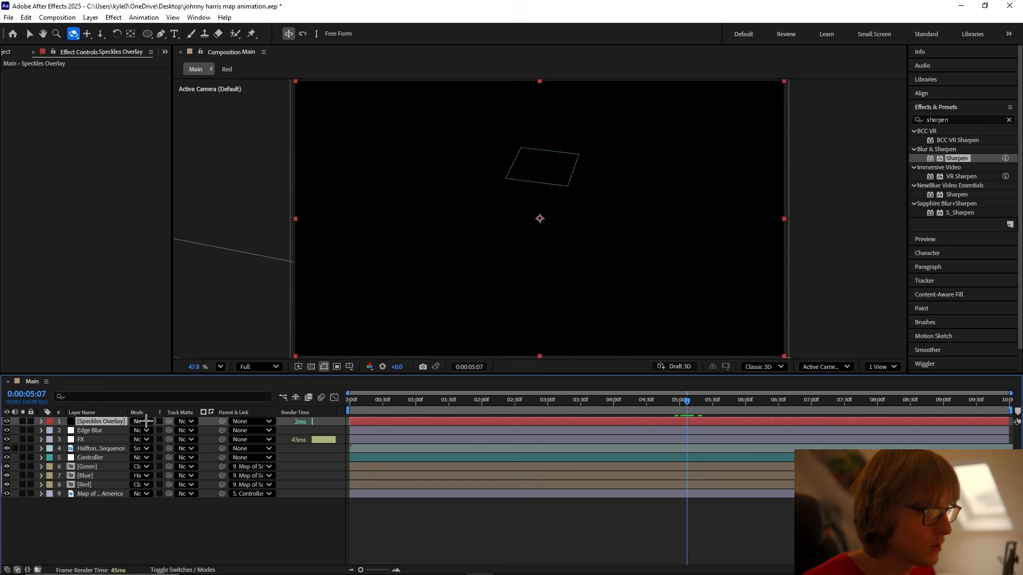
pyautogui.click(916, 119)
pyautogui.write('fractal noise')
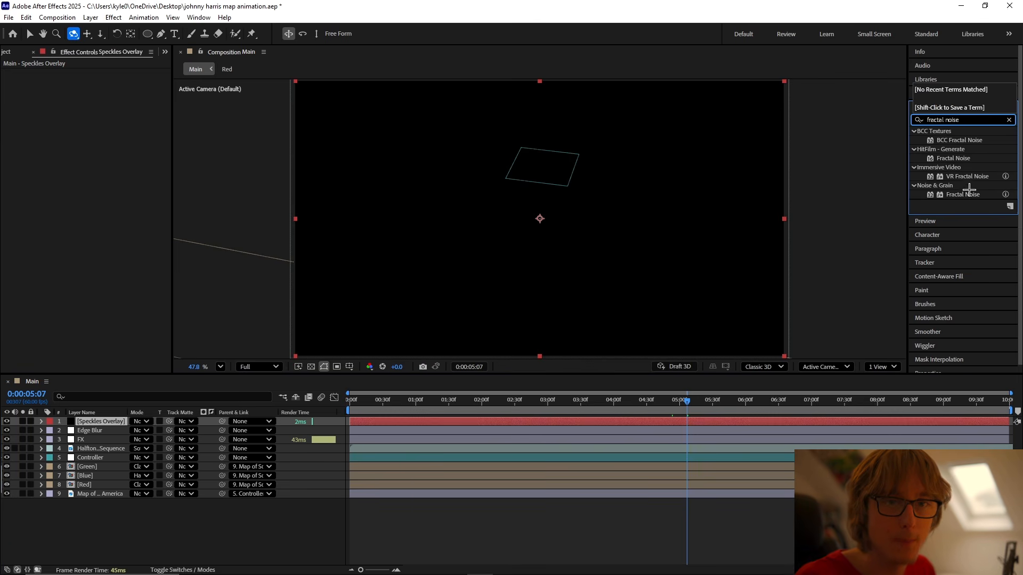
pyautogui.moveTo(962, 194); pyautogui.dragTo(97, 423)
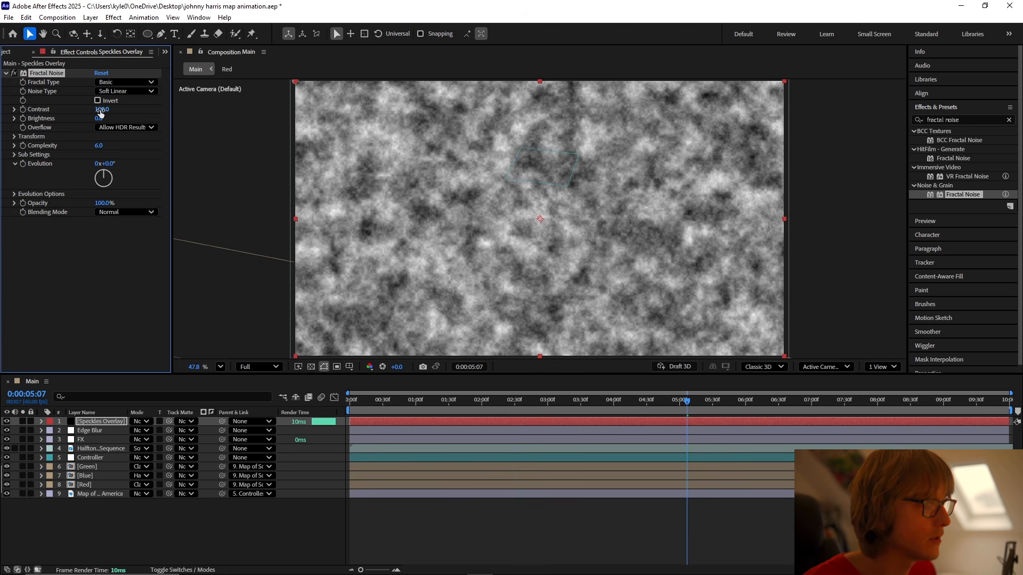
# Step: Set the Fractal Noise on Speckles Overlay to Contrast 404, Brightness -189, Scale 20 and Complexity 20
pyautogui.moveTo(100, 111); pyautogui.dragTo(7, 121)
pyautogui.moveTo(101, 109)
pyautogui.mouseDown()
pyautogui.moveTo(87, 110)
pyautogui.moveTo(99, 110)
pyautogui.mouseUp()
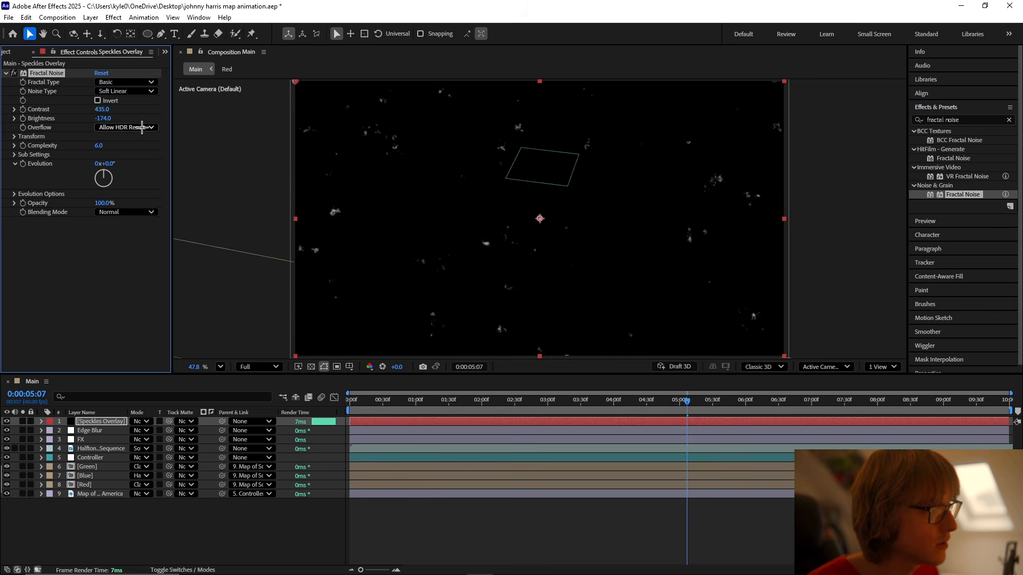
pyautogui.click(14, 136)
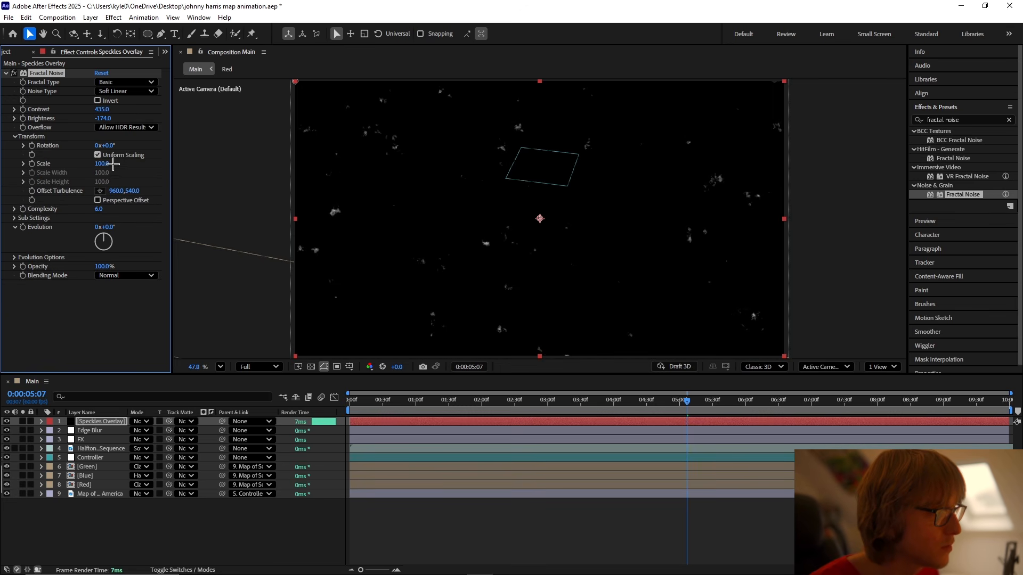
pyautogui.click(24, 163)
pyautogui.moveTo(54, 183); pyautogui.dragTo(38, 183)
pyautogui.click(103, 165)
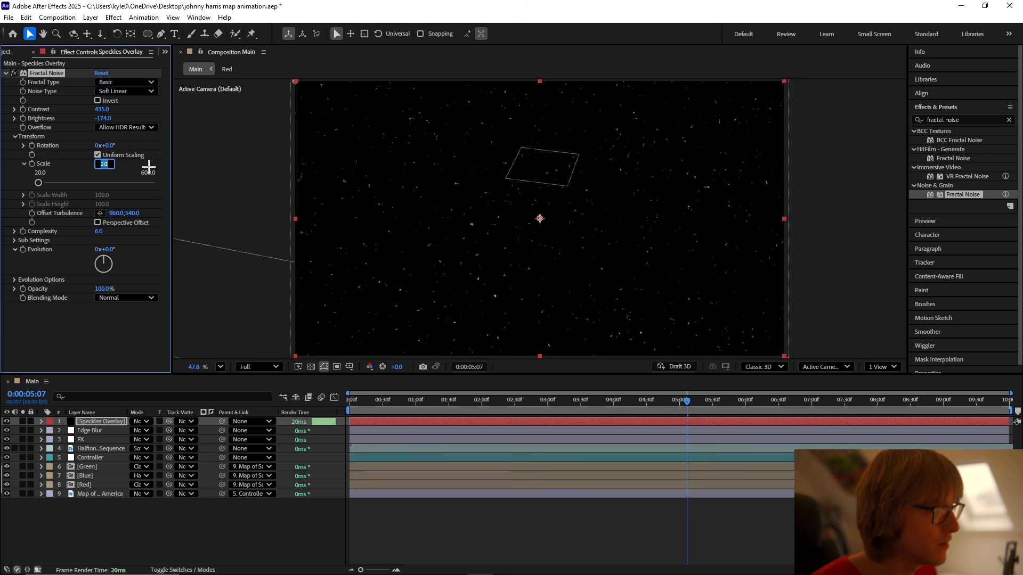
pyautogui.write('1')
pyautogui.press('Escape')
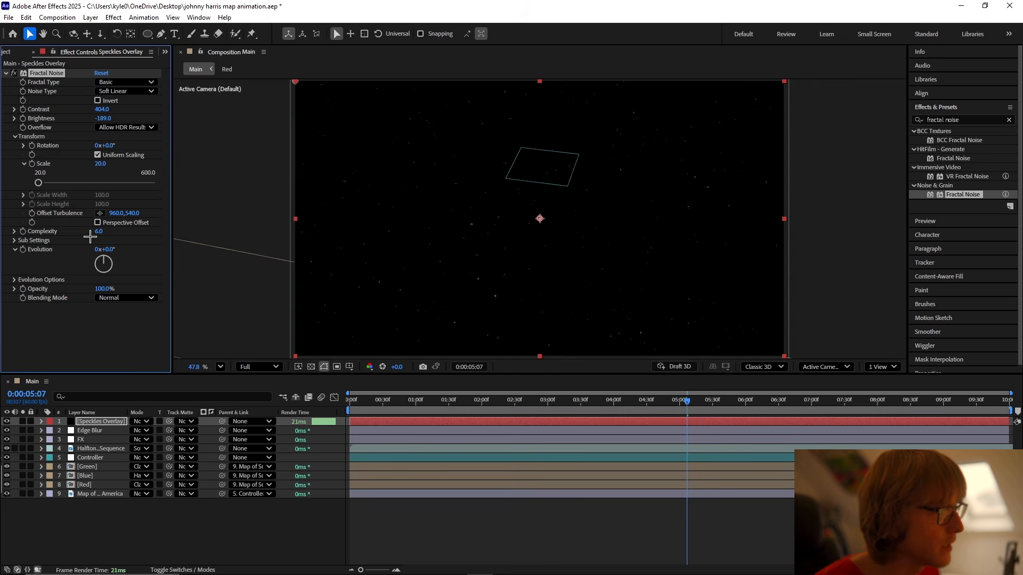
pyautogui.moveTo(115, 235); pyautogui.dragTo(601, 248)
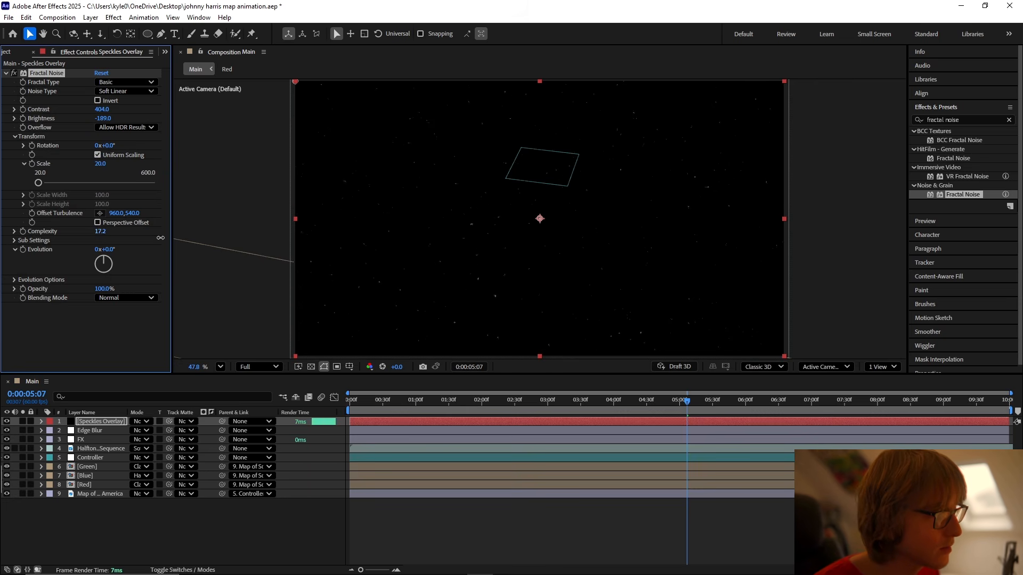
pyautogui.moveTo(160, 237); pyautogui.dragTo(249, 286)
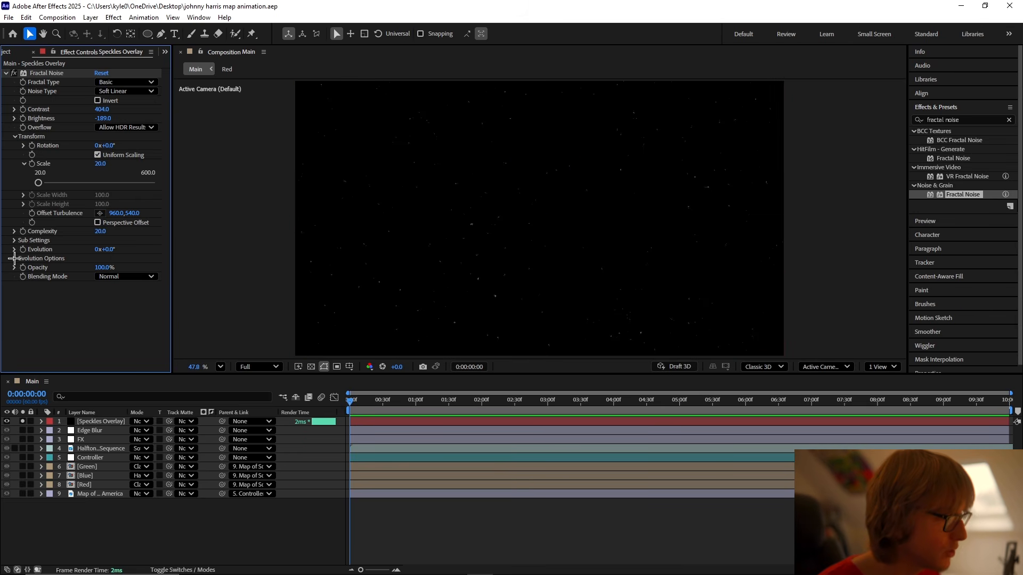
# Step: Add the expression time*4 to the Random Seed in the Fractal Noise Evolution Options
pyautogui.click(14, 259)
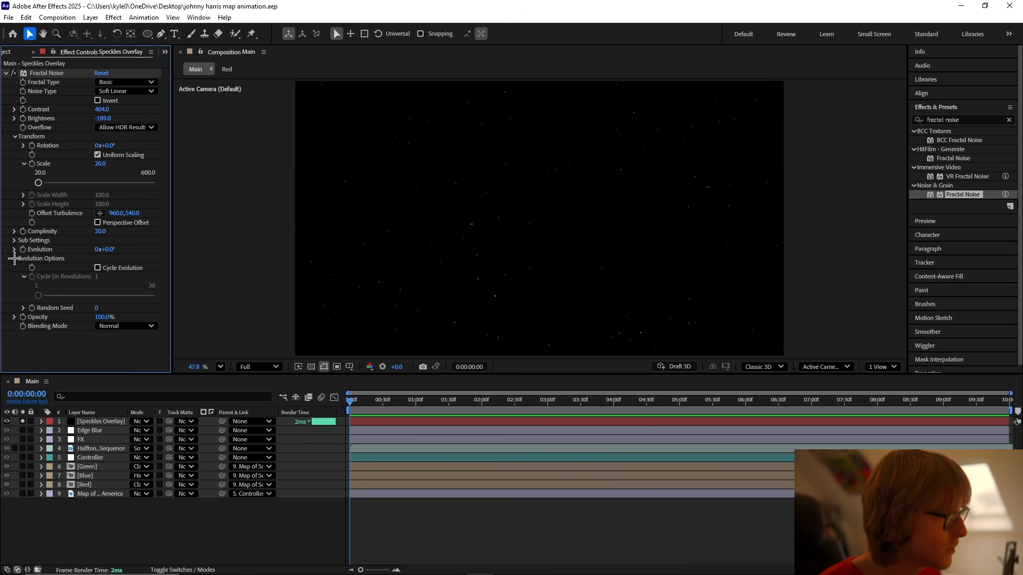
pyautogui.keyDown('alt'); pyautogui.click(33, 308); pyautogui.keyUp('alt')
pyautogui.write('t')
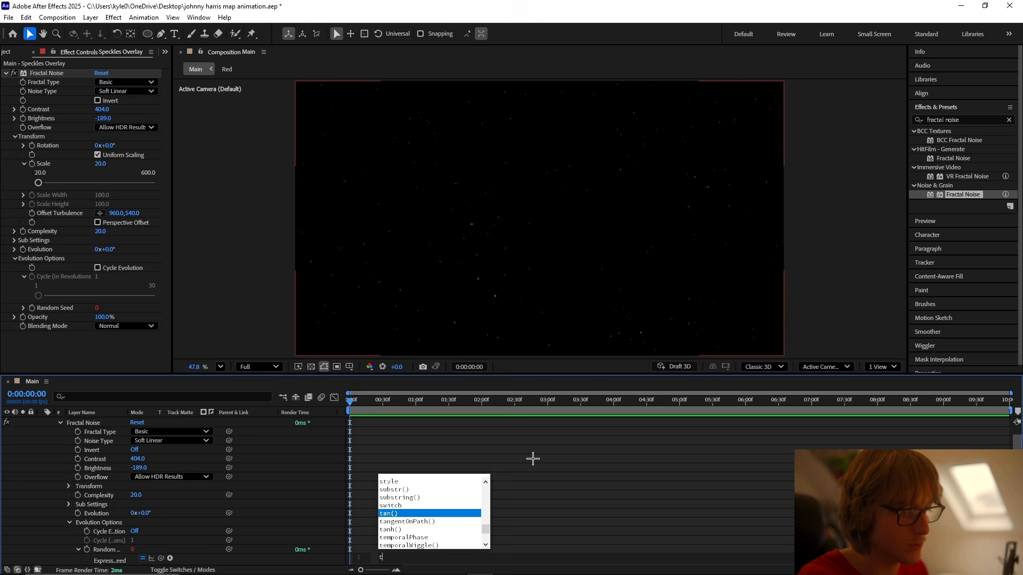
pyautogui.write('ime*')
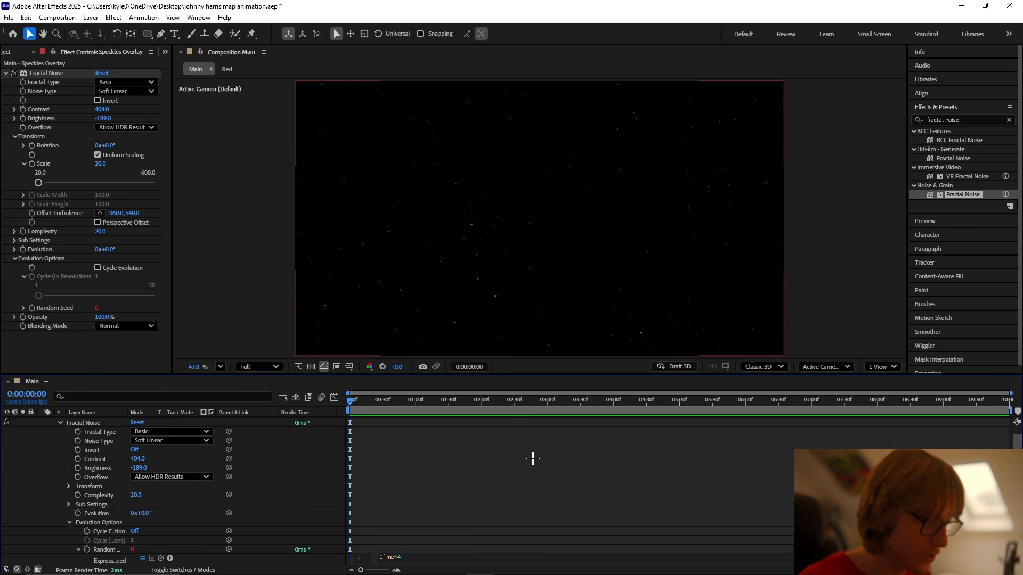
pyautogui.click(533, 458)
pyautogui.click(41, 421)
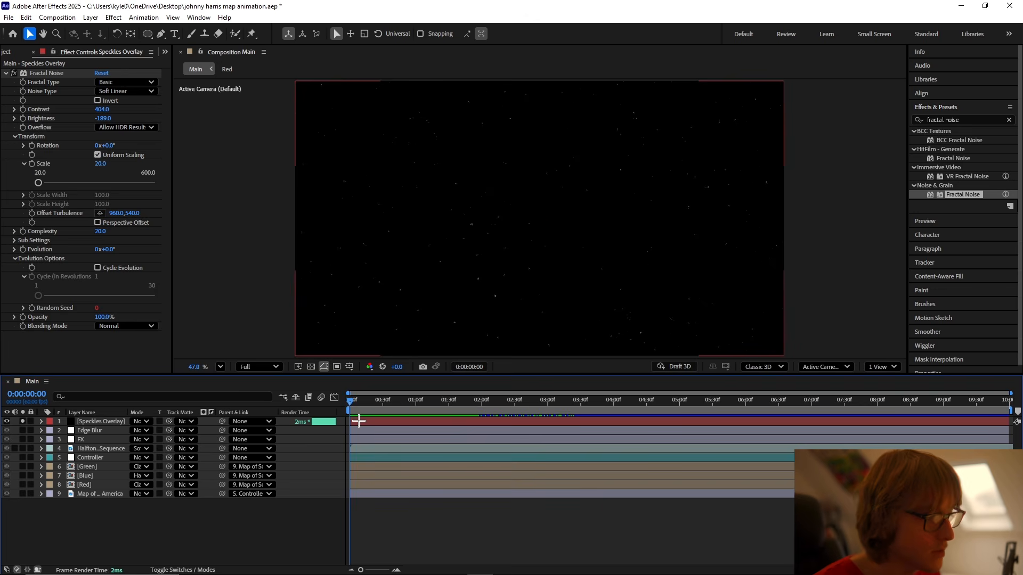
# Step: Apply the Channel Invert effect to Speckles Overlay and set the layer's blending mode to Multiply
pyautogui.click(356, 421)
pyautogui.click(909, 119)
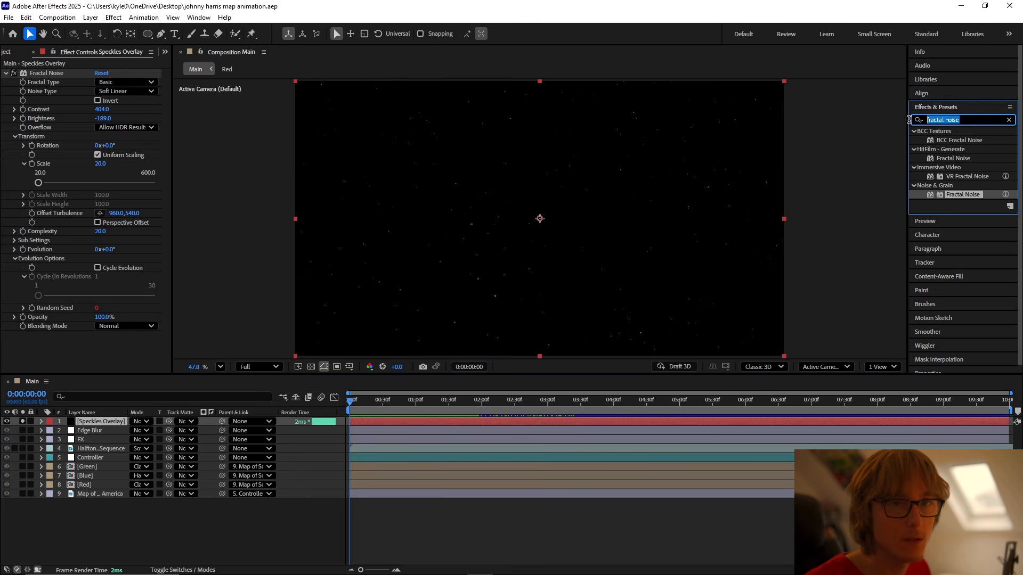
pyautogui.write('invert')
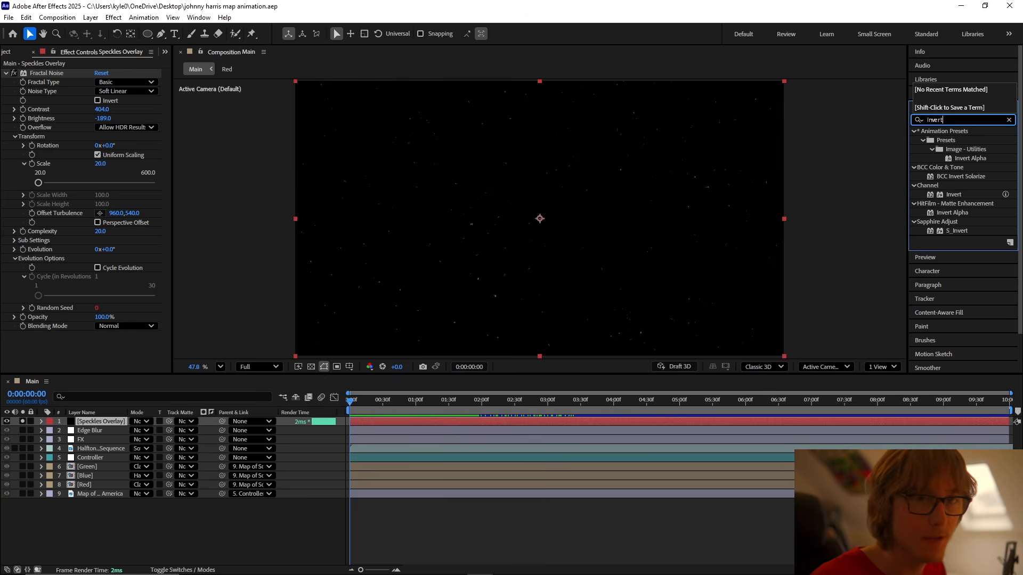
pyautogui.doubleClick(954, 194)
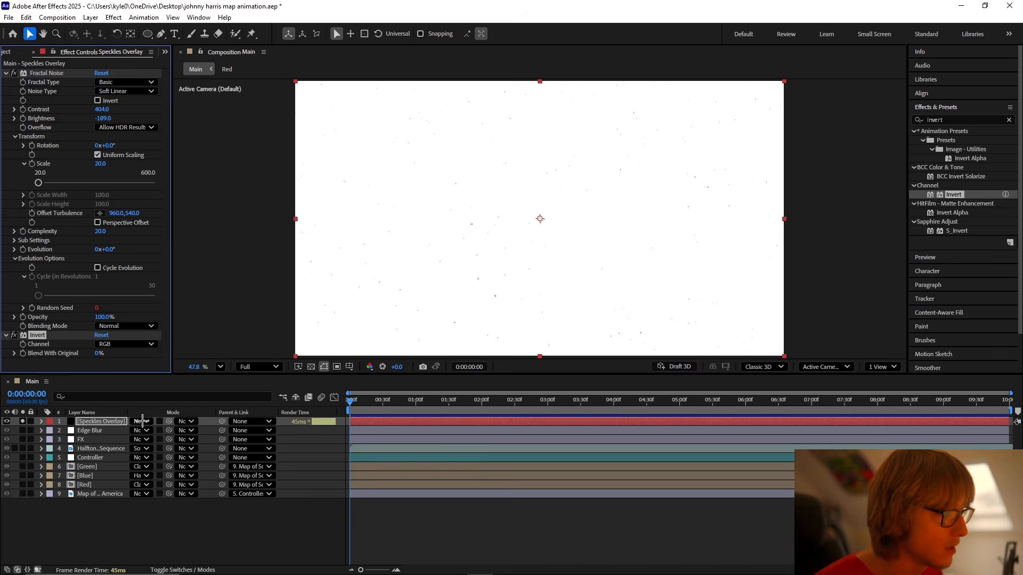
pyautogui.click(143, 421)
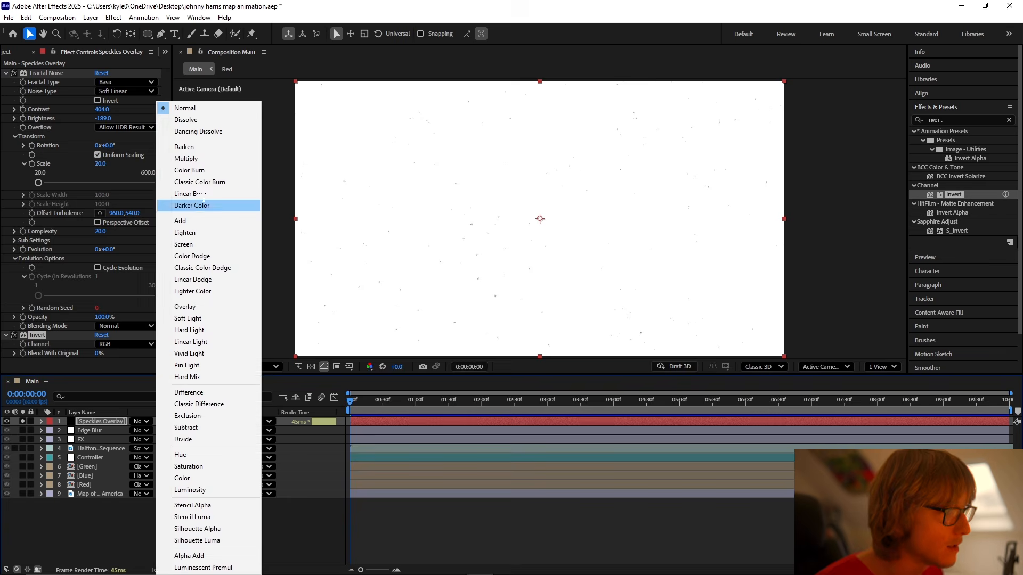
pyautogui.click(210, 157)
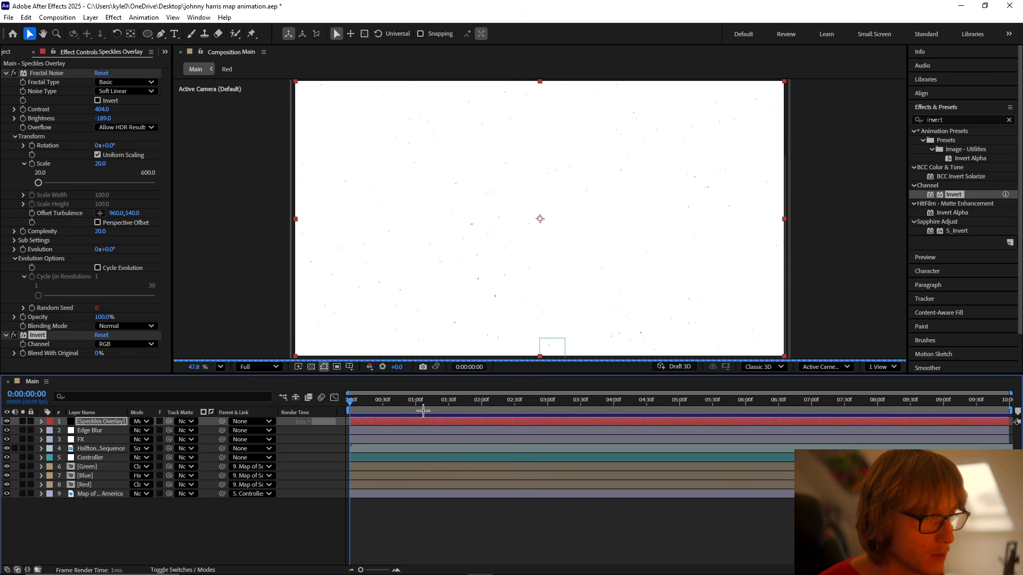
# Step: Try a different Fractal Noise Brightness on Speckles Overlay against the map at 0:00:03:25 and undo it
pyautogui.scroll(8, 459, 296)
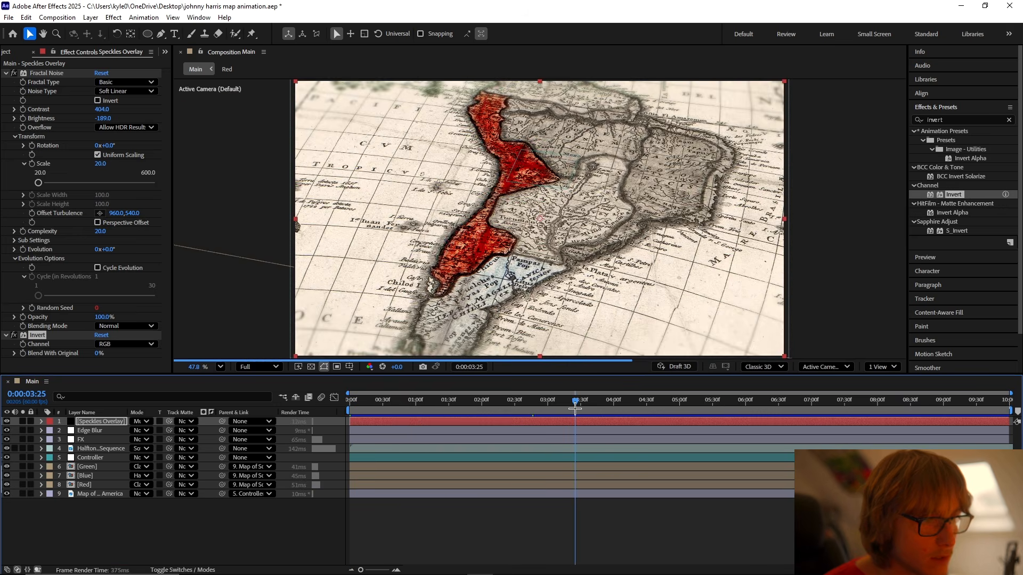
pyautogui.click(23, 421)
pyautogui.click(22, 422)
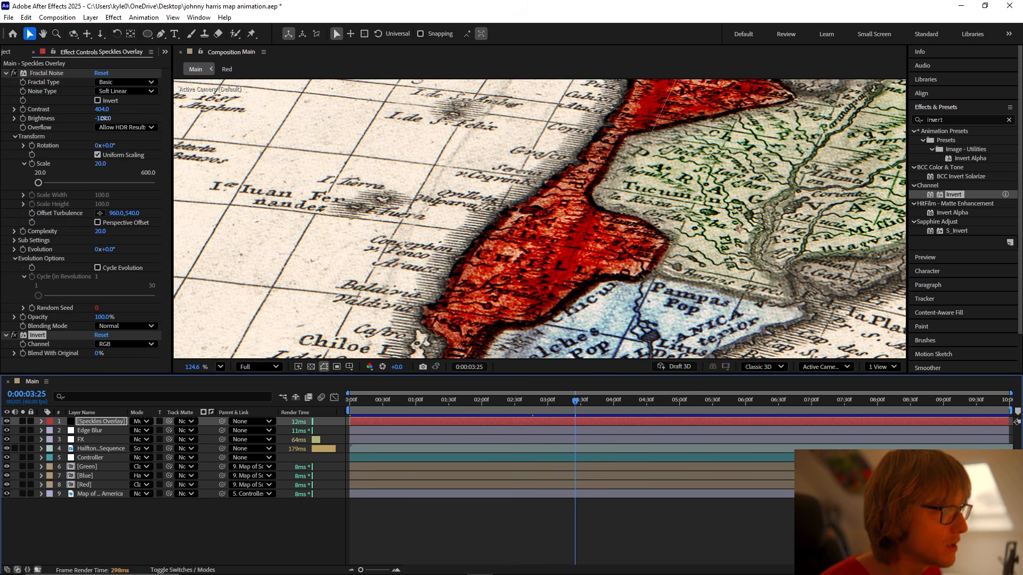
pyautogui.moveTo(103, 119); pyautogui.dragTo(93, 112)
pyautogui.hotkey('ctrl', 'z')
pyautogui.hotkey('ctrl', 'z')
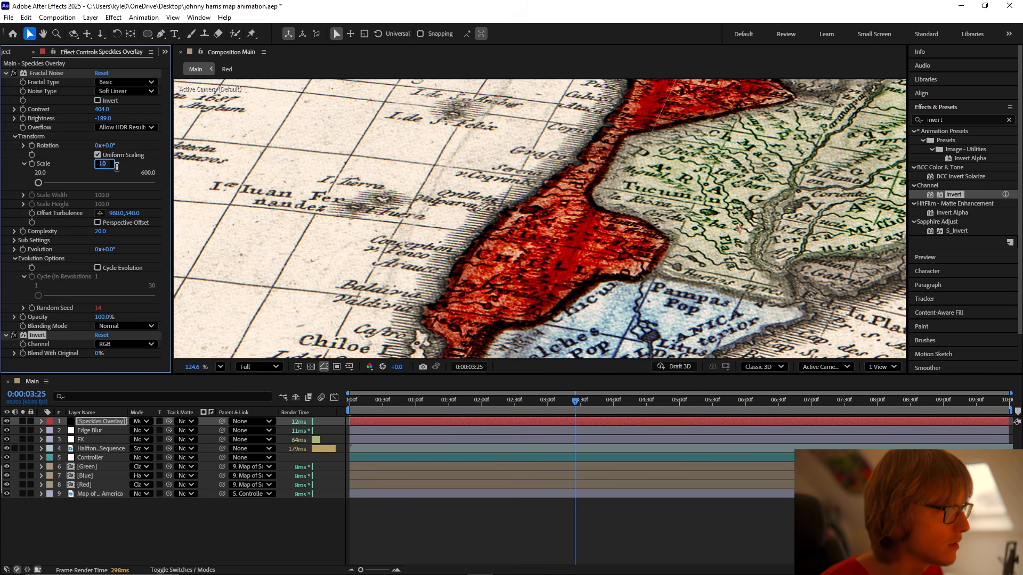
# Step: Refine the speckles' Fractal Noise to Contrast 527, Brightness -217 and Scale 5, and save the project
pyautogui.moveTo(102, 109)
pyautogui.mouseDown()
pyautogui.moveTo(208, 107)
pyautogui.moveTo(98, 121)
pyautogui.mouseUp()
pyautogui.click(220, 366)
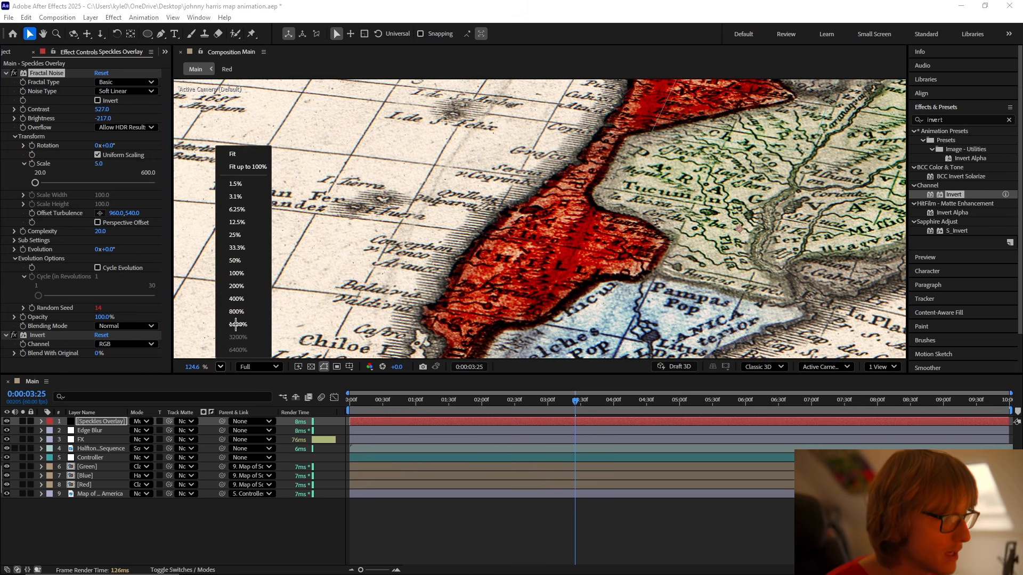
pyautogui.click(239, 155)
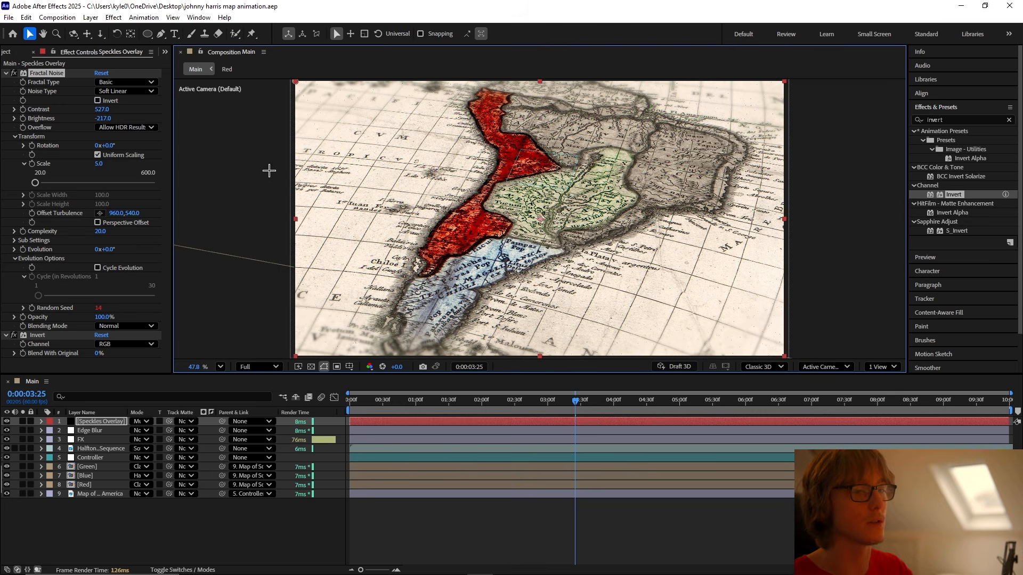
# Step: Create a new adjustment layer above all other layers and name it FPS
pyautogui.click(139, 517)
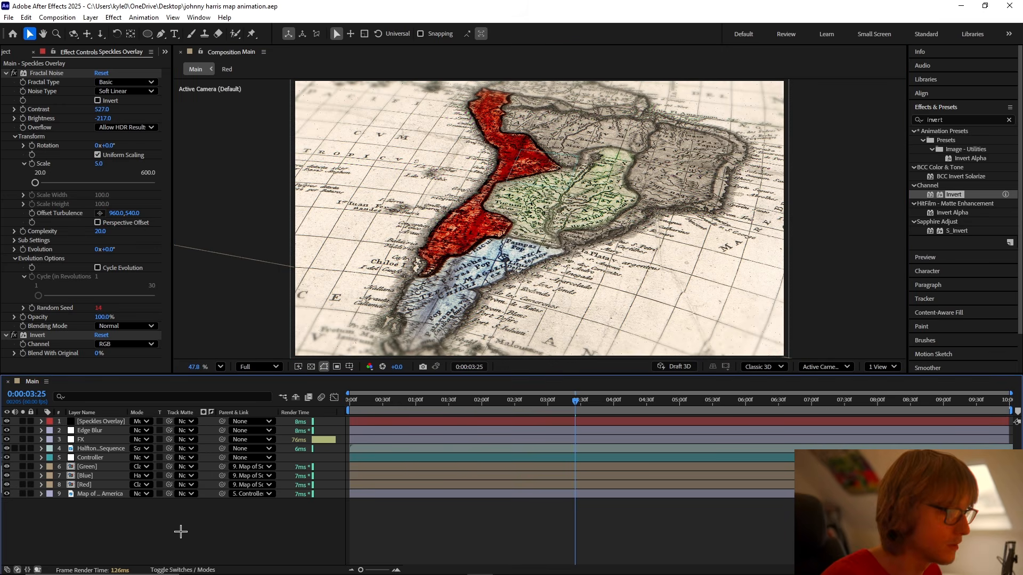
pyautogui.hotkey('ctrl', 'alt', 'y')
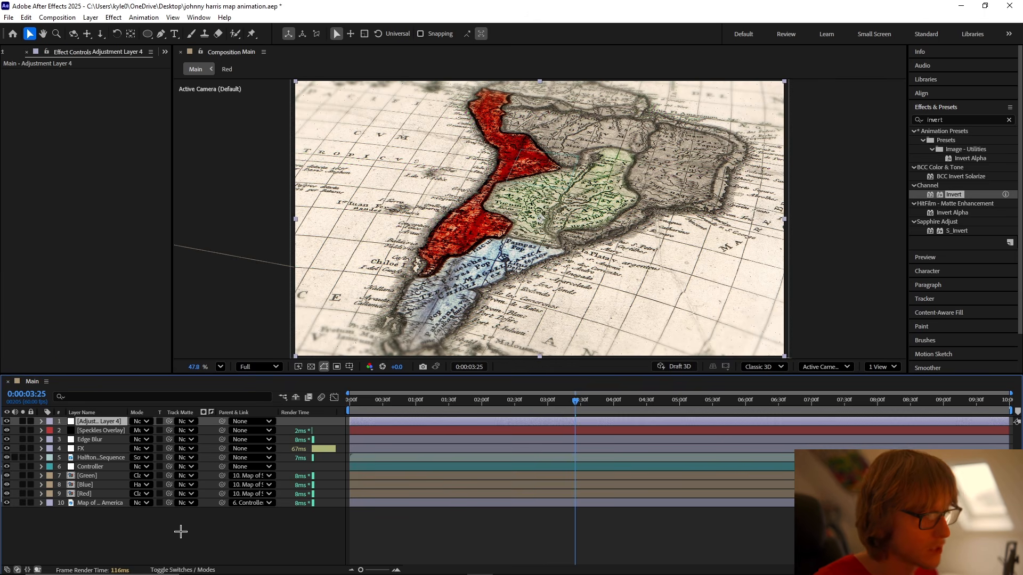
pyautogui.rightClick(119, 421)
pyautogui.click(180, 388)
pyautogui.write('FP')
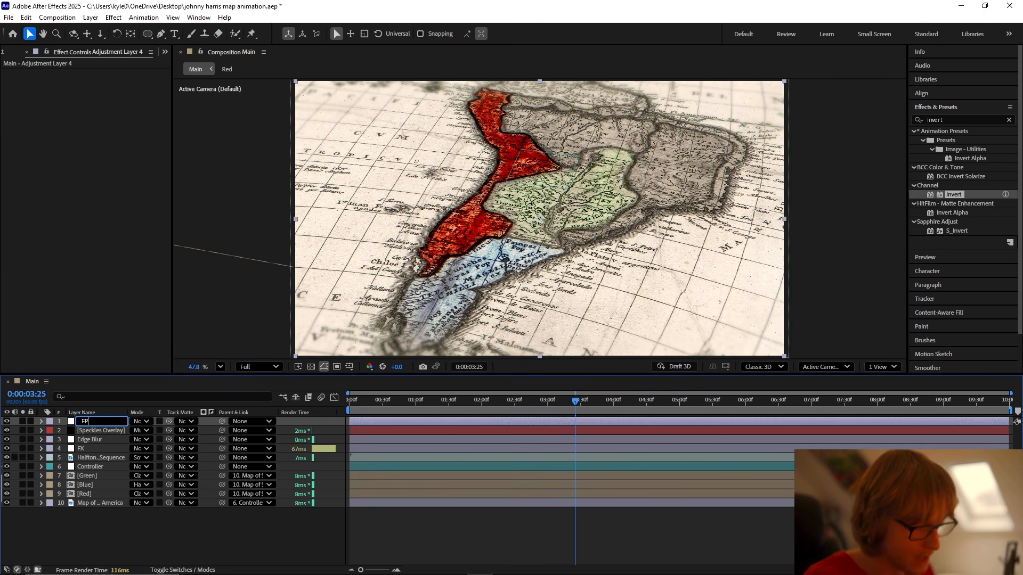
pyautogui.write('S')
pyautogui.press('Return')
# Step: Apply the Posterize Time effect to the FPS layer with a Frame Rate of 15, and save the project
pyautogui.click(938, 120)
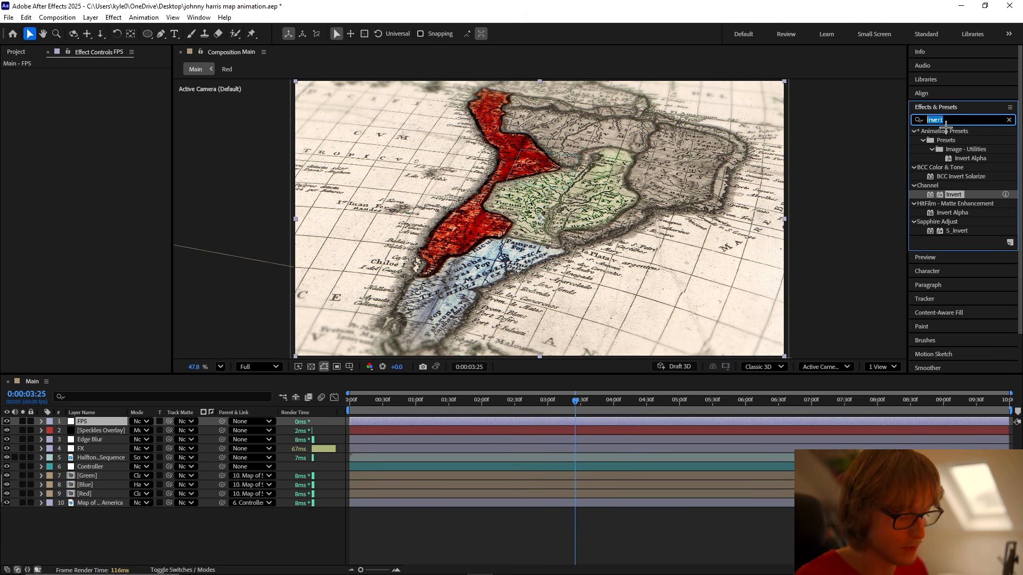
pyautogui.write('posterize time')
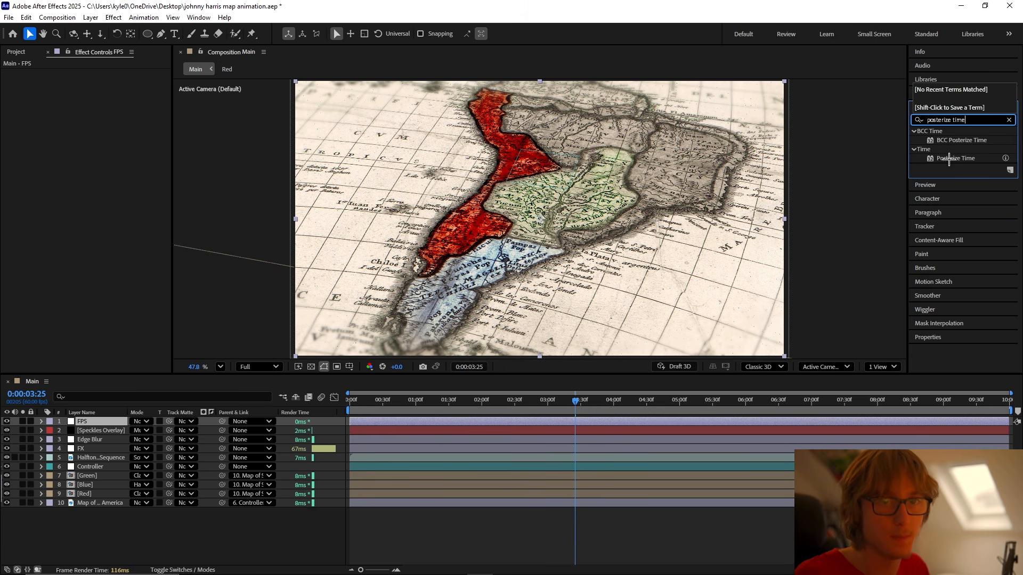
pyautogui.moveTo(949, 158); pyautogui.dragTo(94, 422)
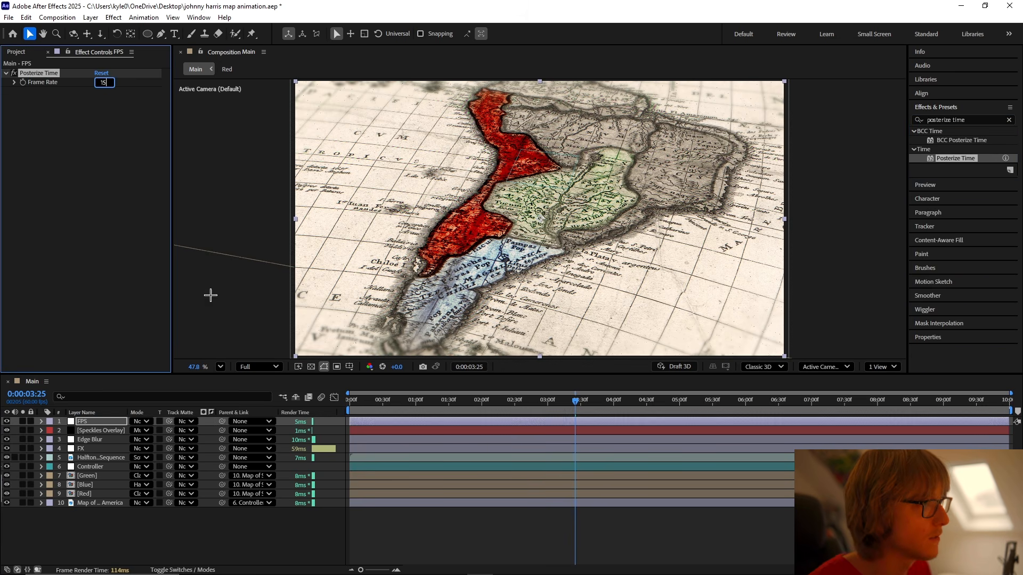
pyautogui.click(152, 548)
pyautogui.hotkey('ctrl', 's')
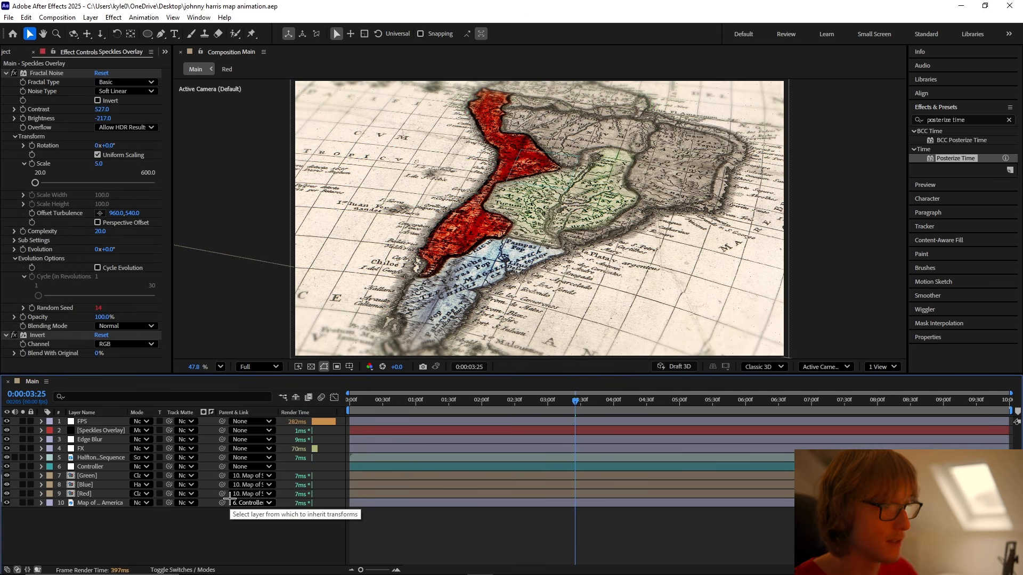
# Step: Add another adjustment layer on top, split it at 0:00:01:01 and delete the part after the split
pyautogui.hotkey('ctrl', 'alt', 'y')
pyautogui.click(415, 401)
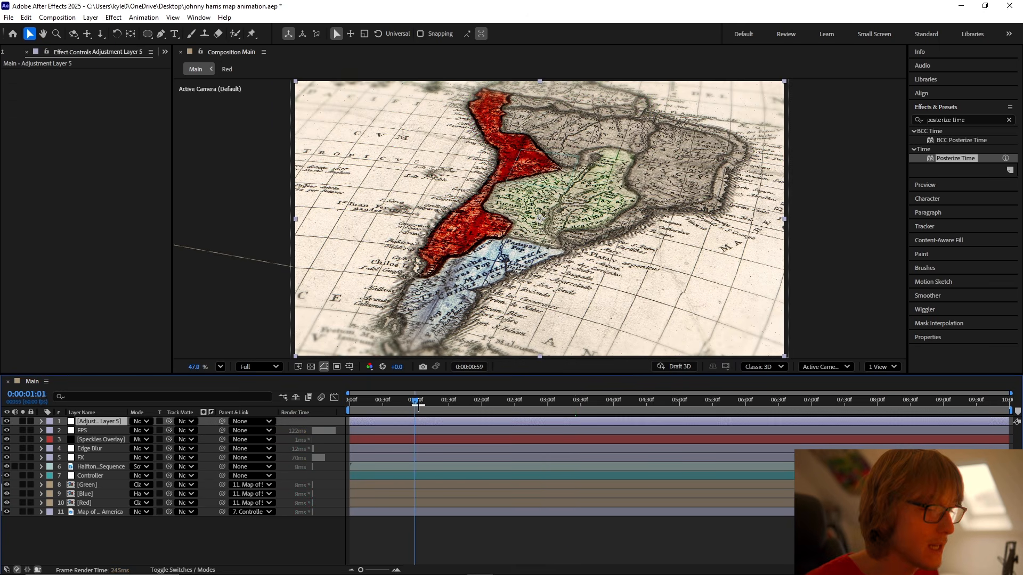
pyautogui.click(417, 401)
pyautogui.hotkey('ctrl', 'shift', 'd')
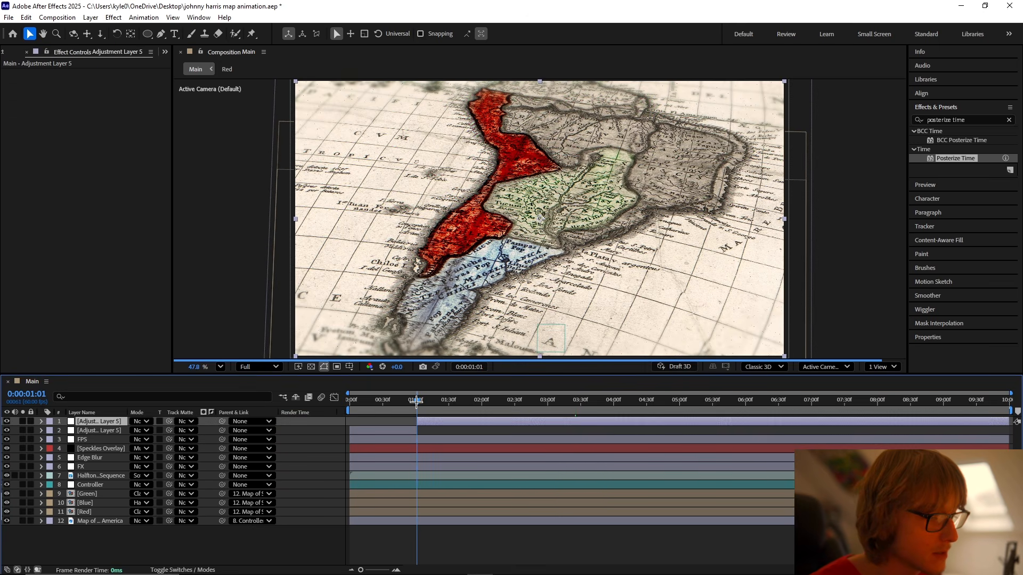
pyautogui.click(351, 408)
pyautogui.press('Delete')
# Step: Rename the short adjustment layer above FPS as Blur In
pyautogui.rightClick(91, 421)
pyautogui.click(133, 391)
pyautogui.write('Blur')
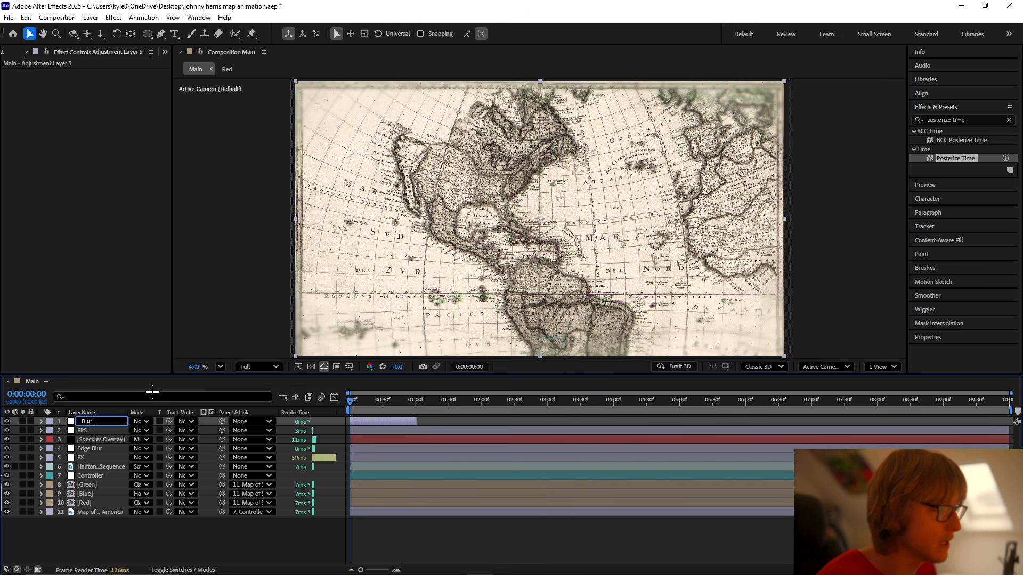
pyautogui.write(' In')
pyautogui.press('Return')
# Step: Apply the Gaussian Blur effect to the Blur In layer and set its Blurriness to 15
pyautogui.click(958, 119)
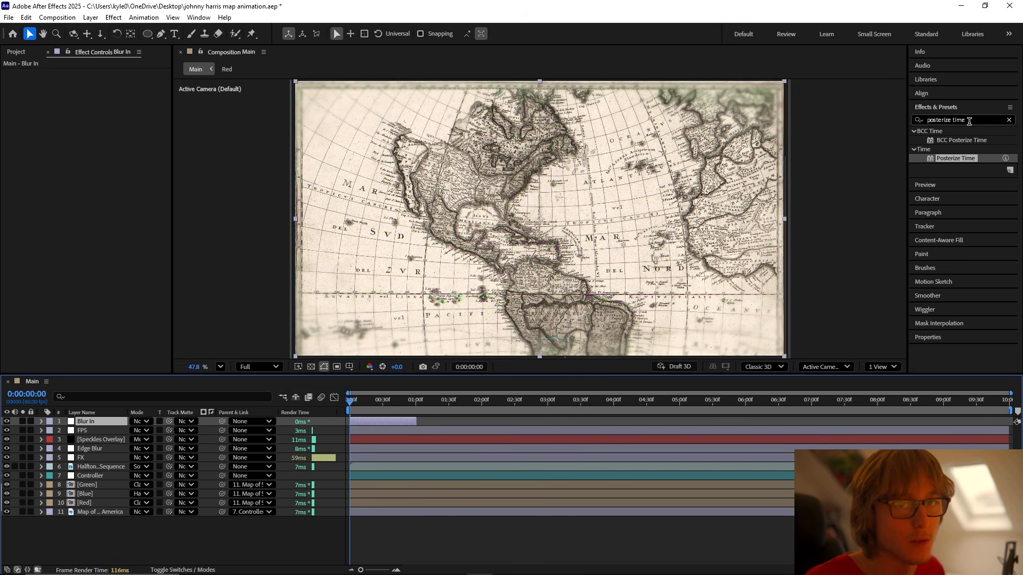
pyautogui.write('ga')
pyautogui.write('l')
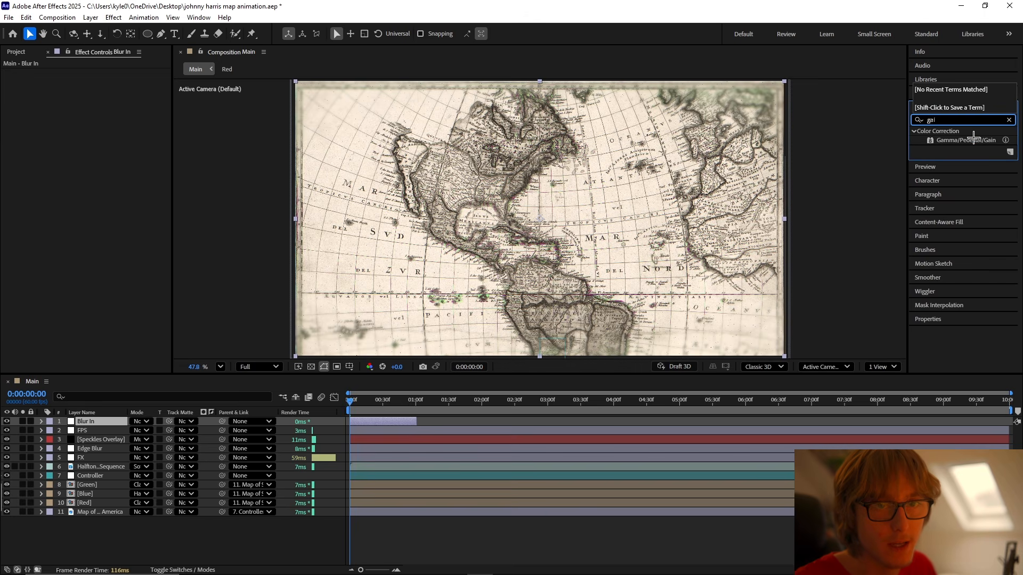
pyautogui.press('BackSpace')
pyautogui.write('u')
pyautogui.moveTo(963, 158); pyautogui.dragTo(737, 234)
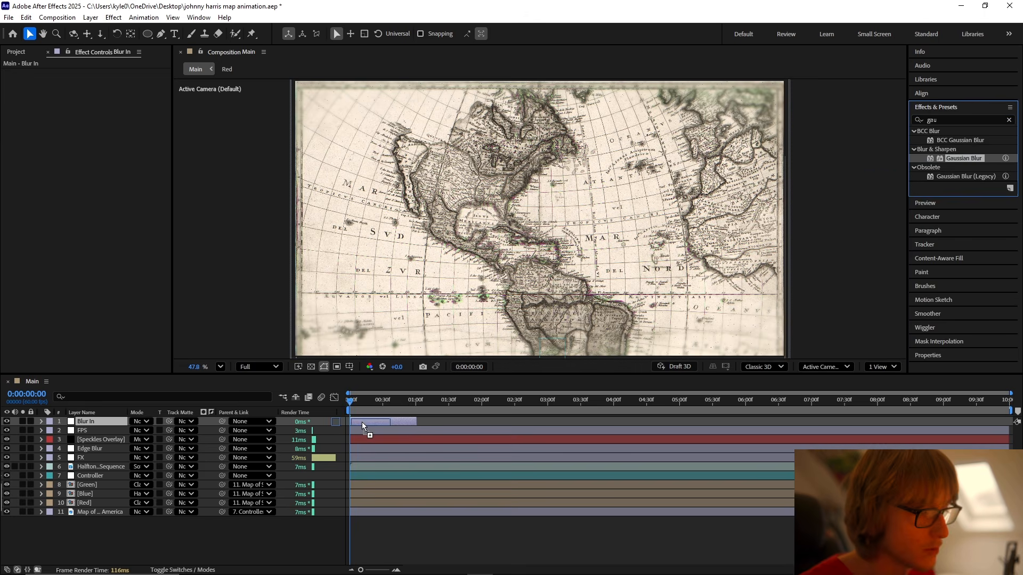
pyautogui.moveTo(363, 422); pyautogui.dragTo(363, 423)
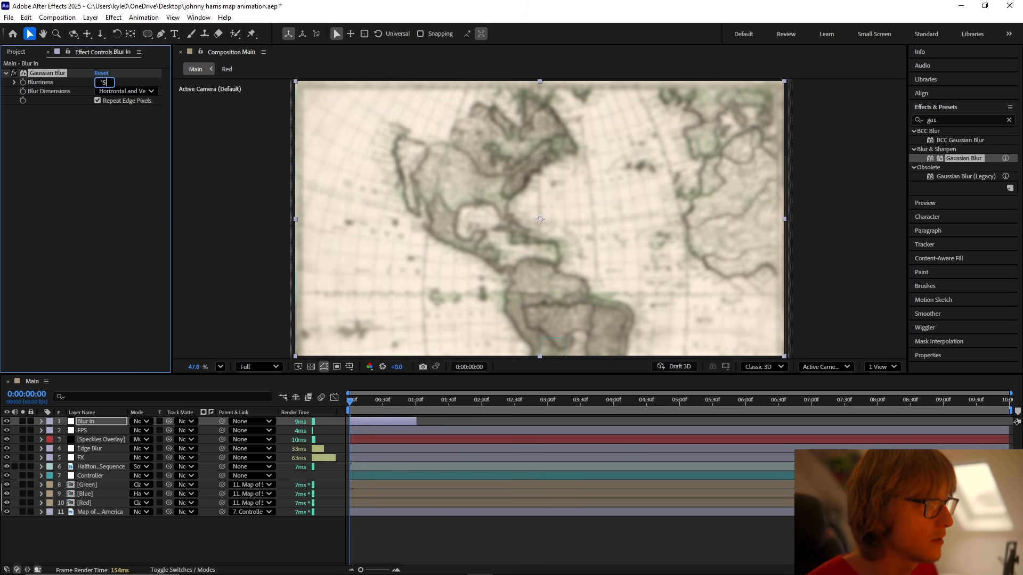
pyautogui.press('Return')
# Step: Keyframe the Gaussian Blur's Blurriness from 15 at the start of the timeline to 0 at 0:00:01:00
pyautogui.press('u')
pyautogui.press('=')
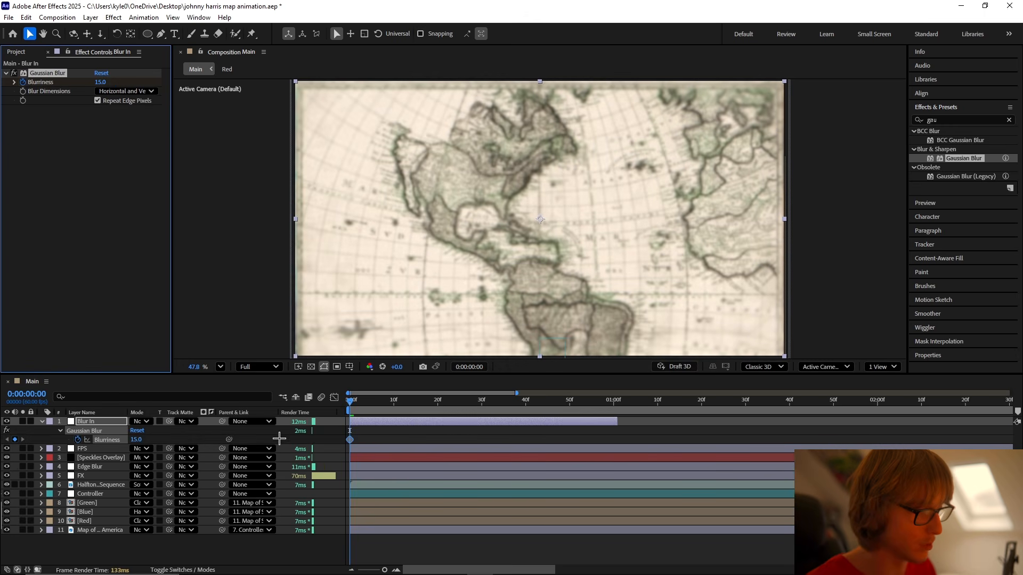
pyautogui.moveTo(350, 401); pyautogui.dragTo(614, 405)
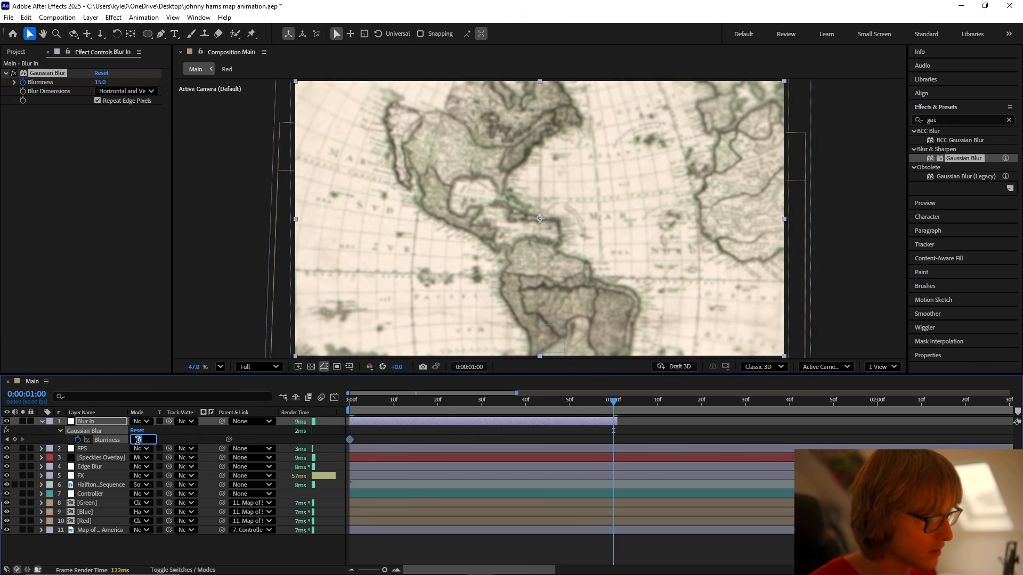
pyautogui.write('0')
pyautogui.press('Return')
# Step: Easy ease both Blurriness keyframes and extend the end keyframe's easing toward the start in the Graph Editor
pyautogui.rightClick(120, 438)
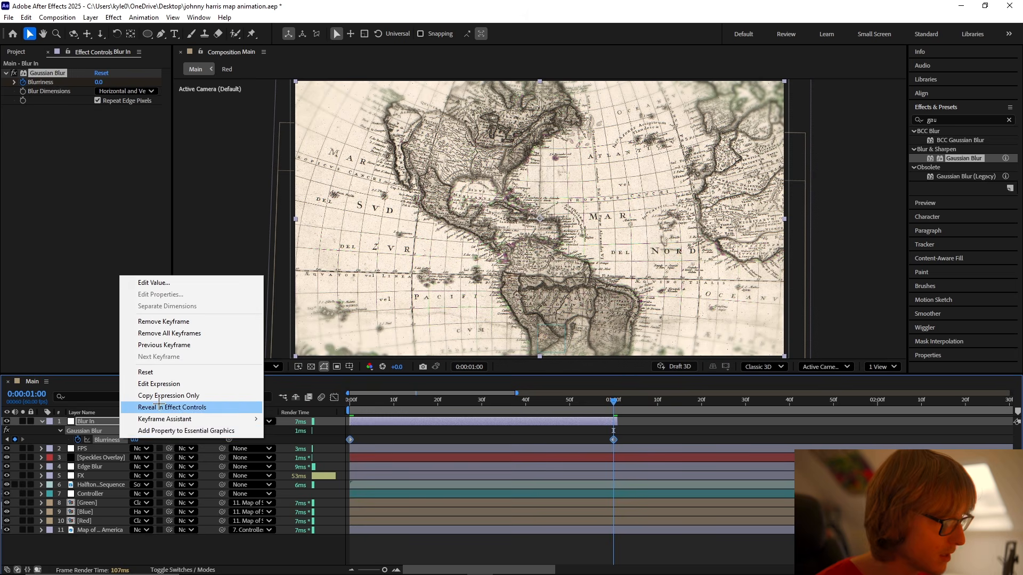
pyautogui.moveTo(181, 419)
pyautogui.click(309, 299)
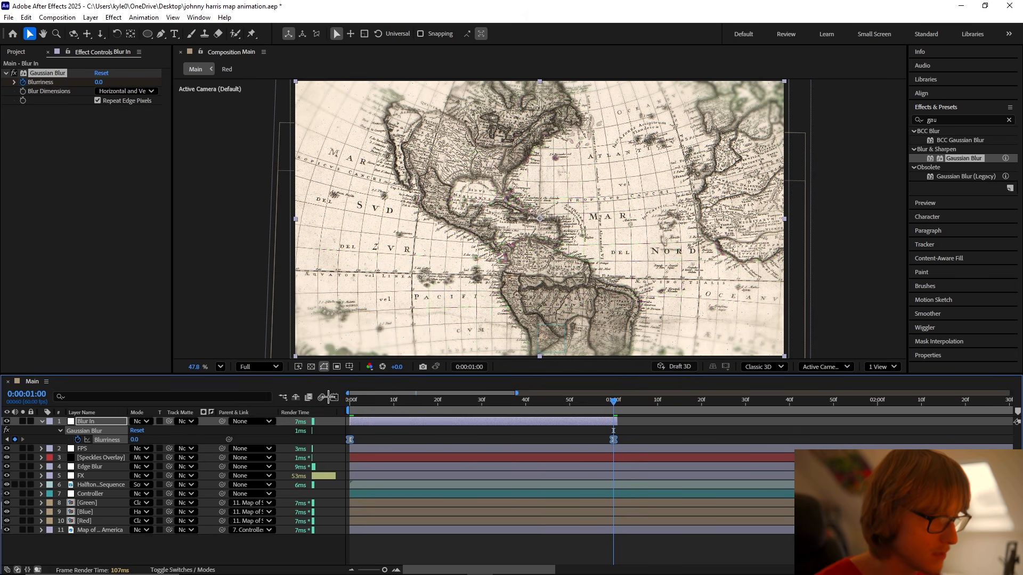
pyautogui.click(334, 397)
pyautogui.moveTo(633, 484); pyautogui.dragTo(442, 425)
pyautogui.click(335, 398)
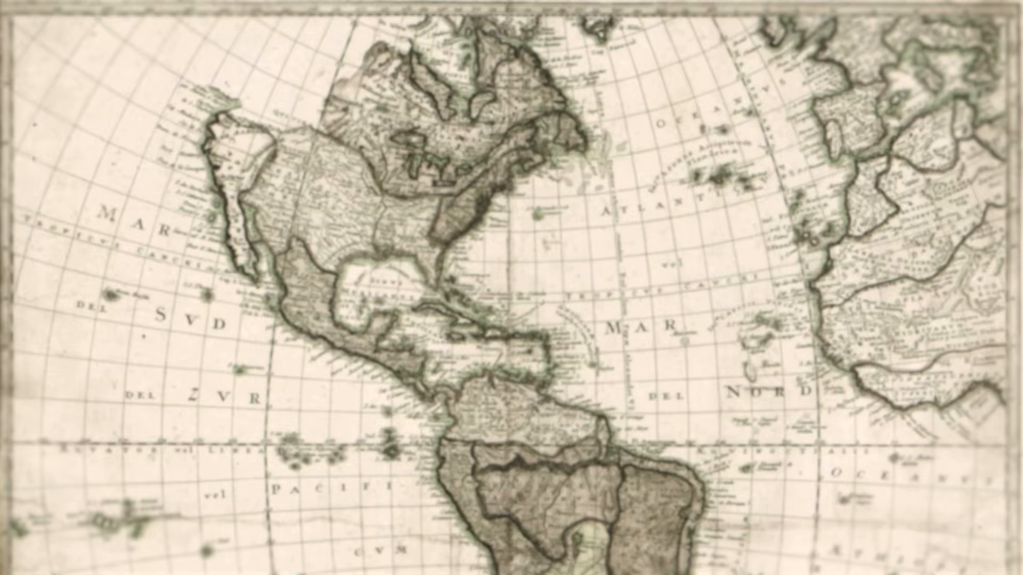